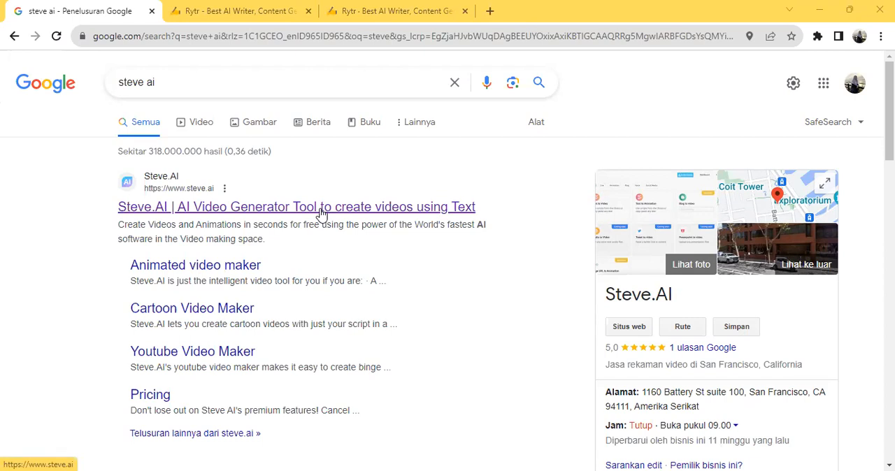
# Step: Open the Steve.AI website from the search results and sign up for free with the second listed Google account
pyautogui.click(321, 207)
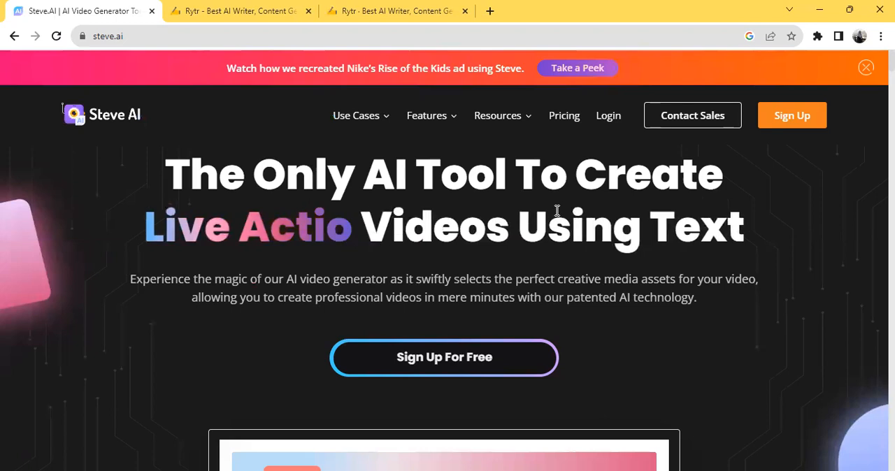
pyautogui.click(470, 367)
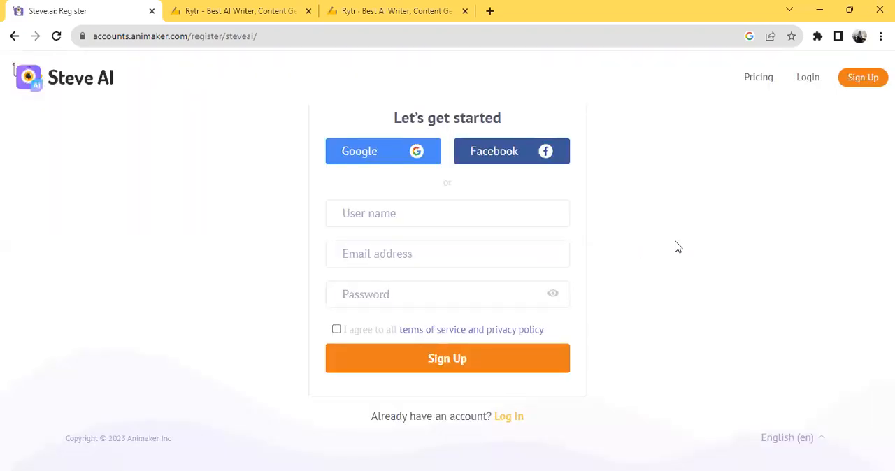
pyautogui.click(384, 159)
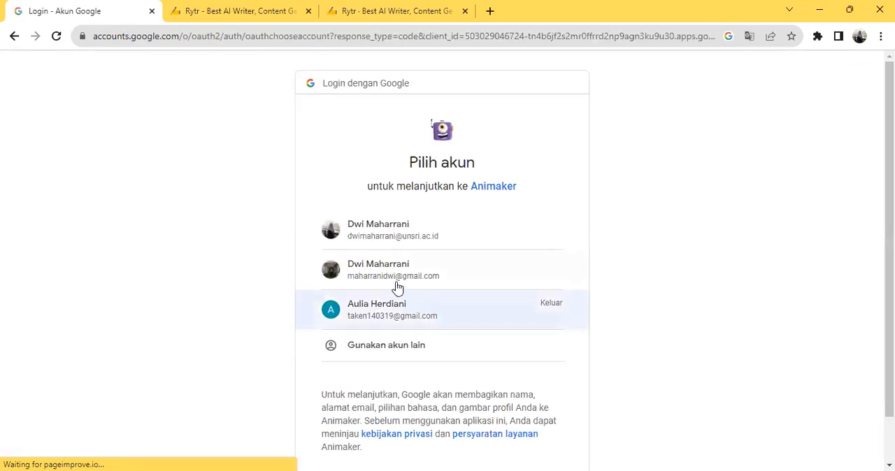
pyautogui.click(395, 274)
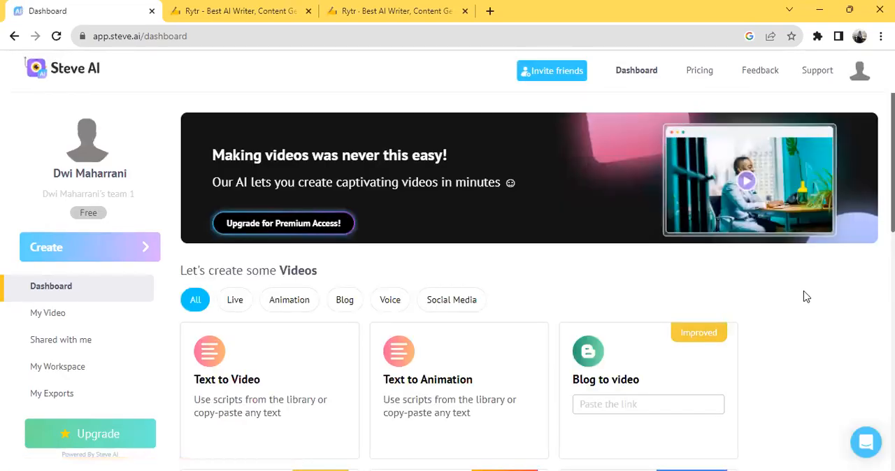
# Step: Start a new Text to Video project from the dashboard
pyautogui.scroll(-1, 803, 297)
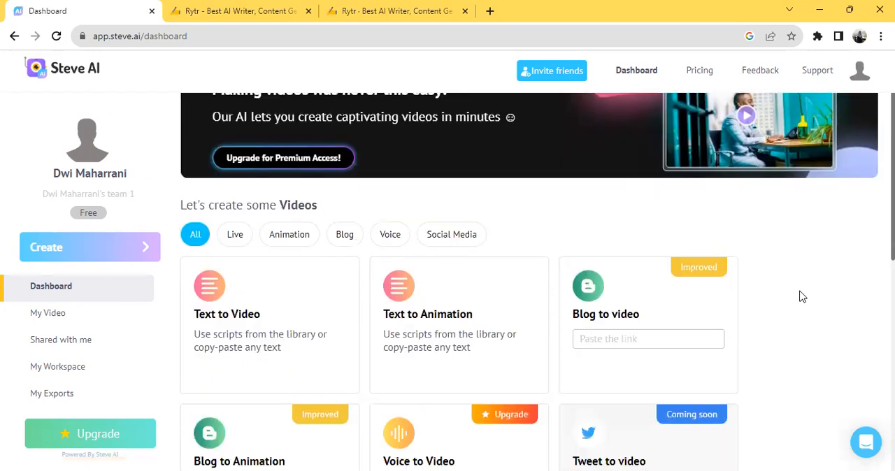
pyautogui.scroll(-1, 802, 297)
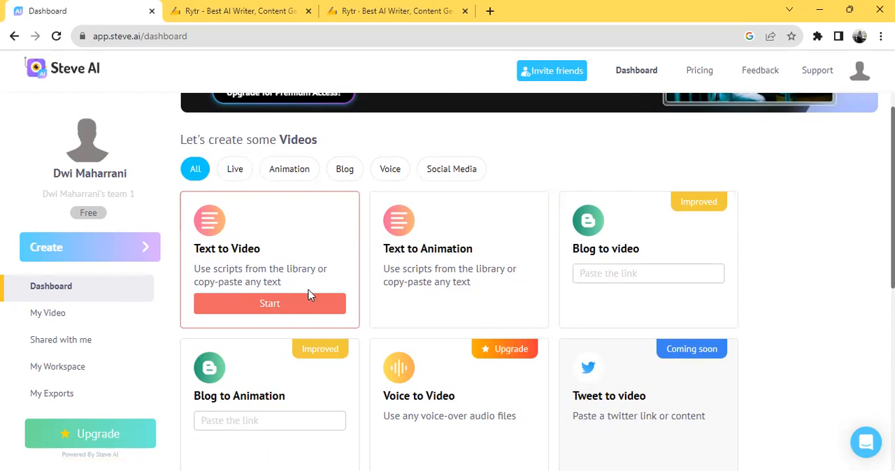
pyautogui.click(275, 308)
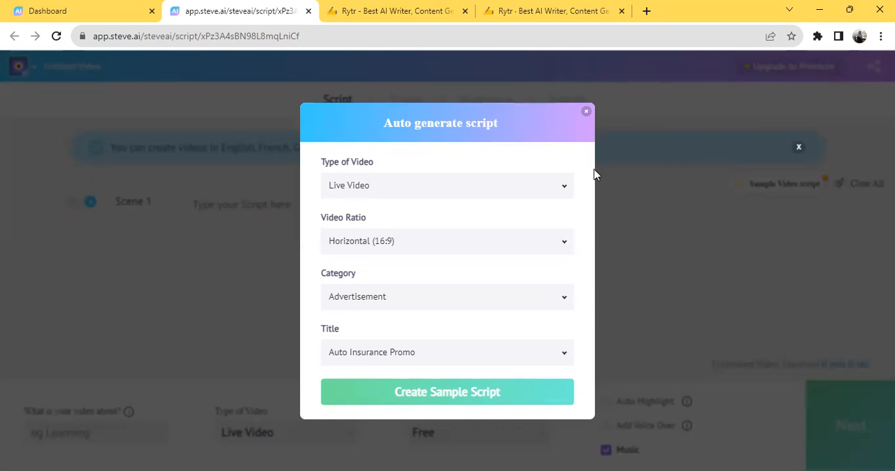
# Step: Set the script's video type to Animation Video and its ratio to Horizontal (16:9)
pyautogui.click(564, 194)
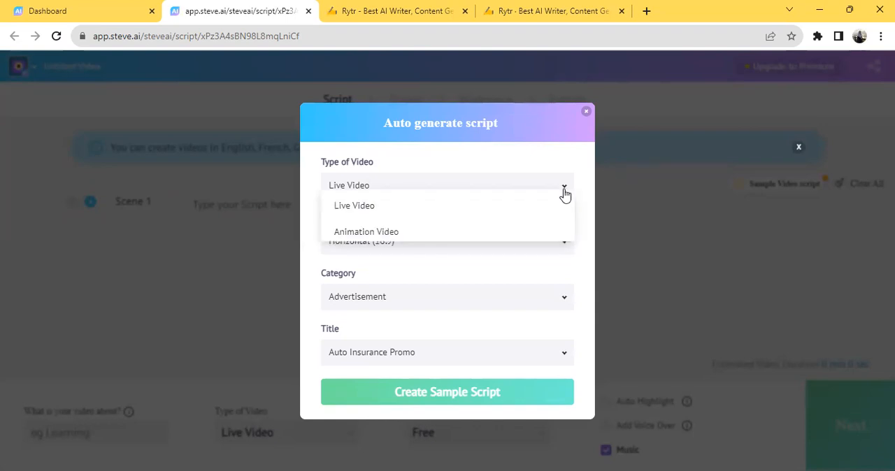
pyautogui.click(424, 234)
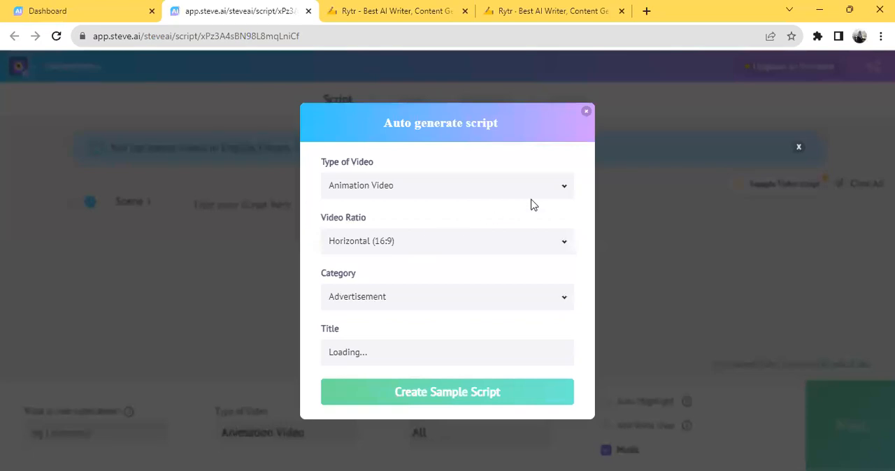
pyautogui.click(558, 251)
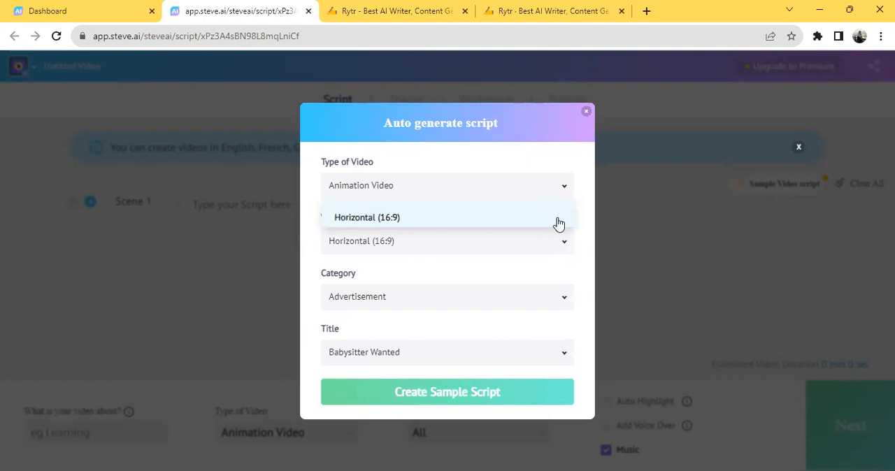
pyautogui.click(558, 221)
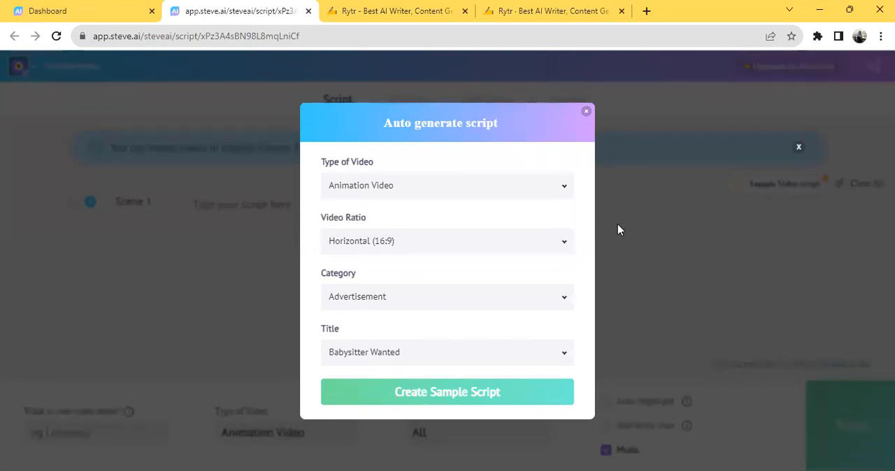
# Step: Browse the category options available for the auto-generated script
pyautogui.click(563, 298)
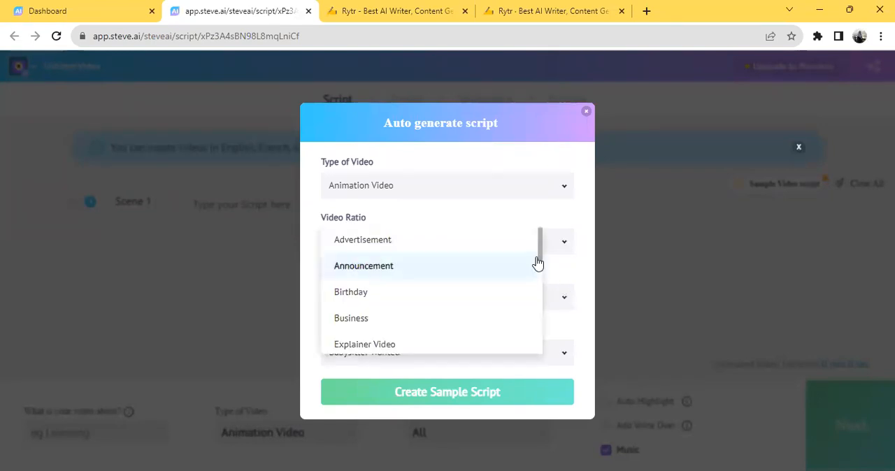
pyautogui.moveTo(540, 261)
pyautogui.mouseDown()
pyautogui.moveTo(544, 345)
pyautogui.moveTo(562, 291)
pyautogui.moveTo(559, 243)
pyautogui.moveTo(544, 291)
pyautogui.mouseUp()
pyautogui.scroll(-1, 544, 291)
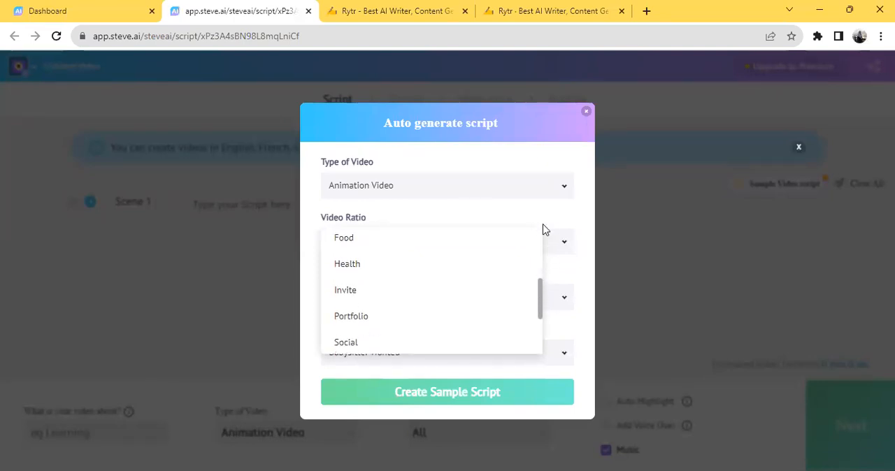
pyautogui.moveTo(543, 293); pyautogui.dragTo(551, 234)
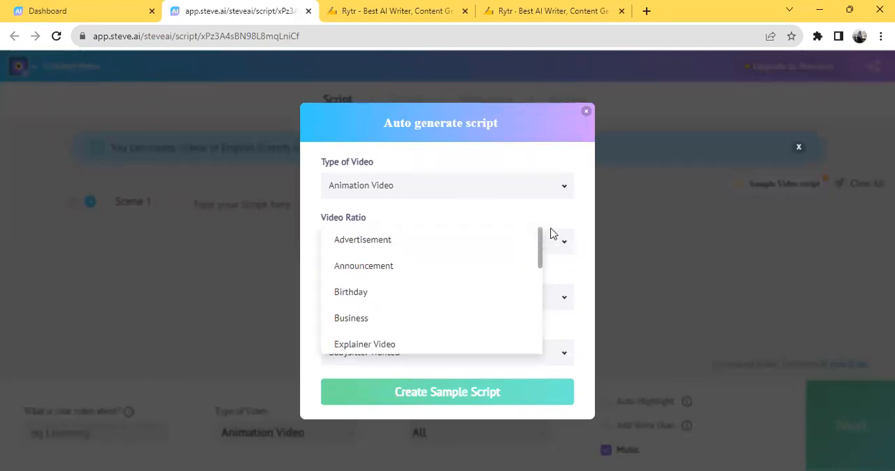
pyautogui.click(582, 207)
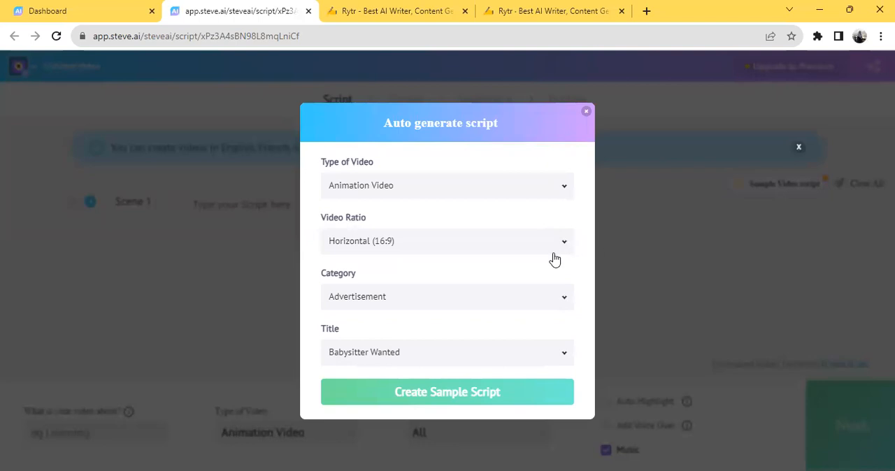
# Step: Choose Product Explainer Video as the sample title, and close the script generator without creating a sample script
pyautogui.click(565, 356)
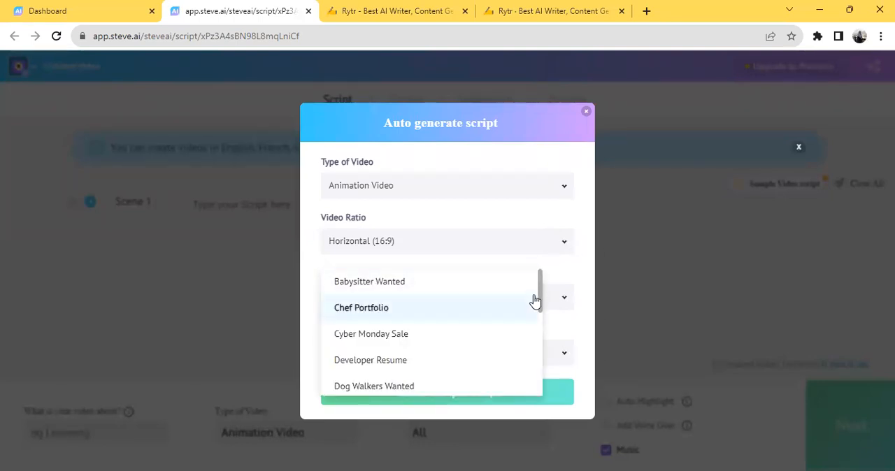
pyautogui.moveTo(543, 298)
pyautogui.mouseDown()
pyautogui.moveTo(531, 386)
pyautogui.moveTo(549, 282)
pyautogui.mouseUp()
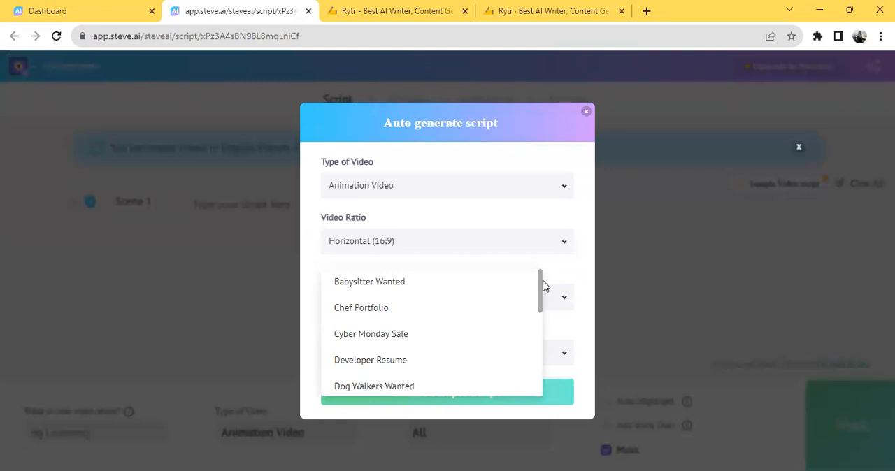
pyautogui.click(542, 288)
pyautogui.click(565, 365)
pyautogui.moveTo(539, 303); pyautogui.dragTo(530, 396)
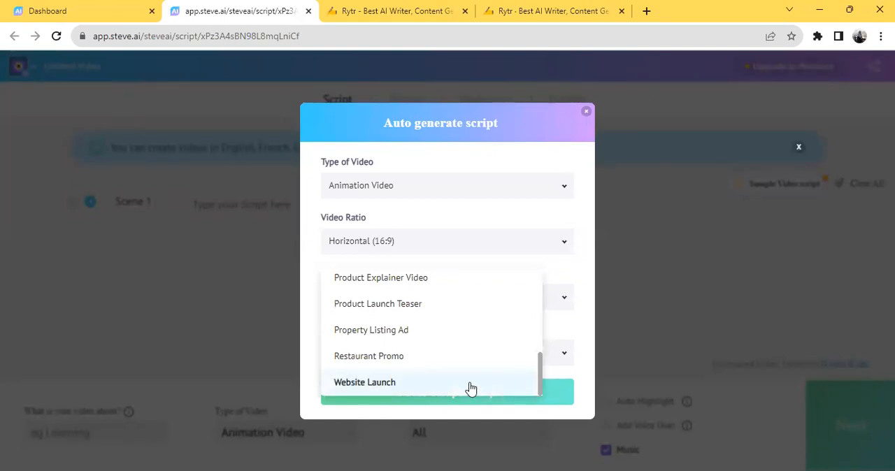
pyautogui.click(450, 286)
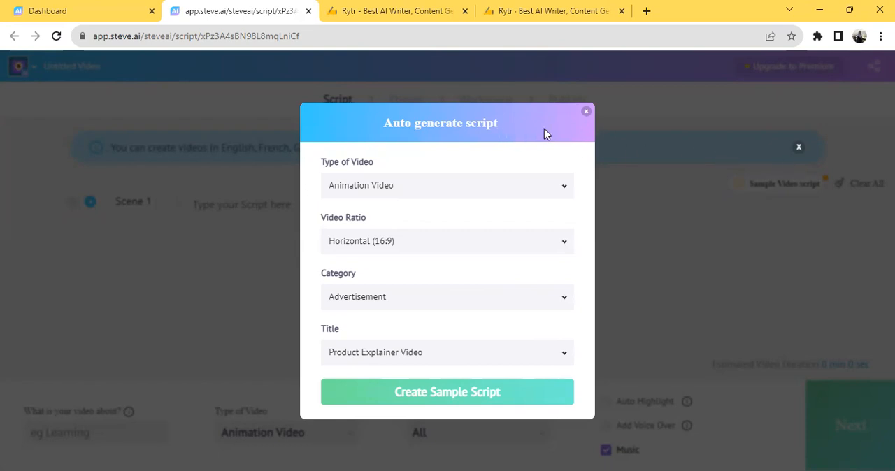
pyautogui.click(587, 114)
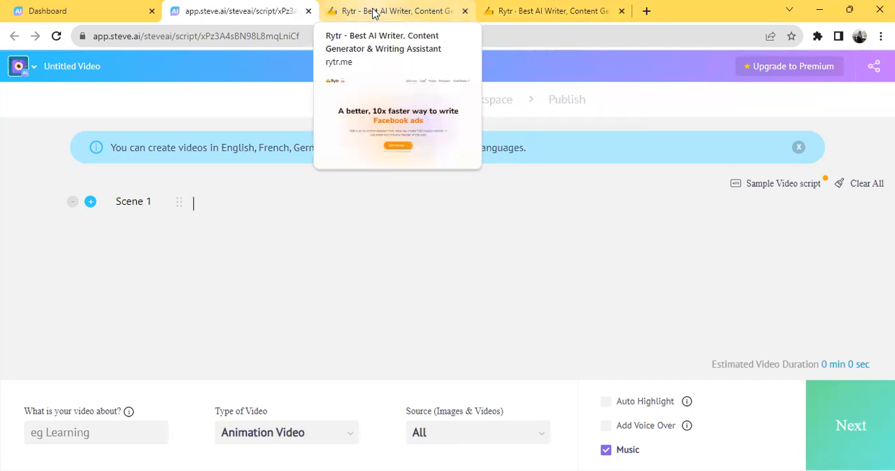
# Step: Switch to the Rytr workspace and look through the saved Naratif Text and Desriptive text documents
pyautogui.click(378, 11)
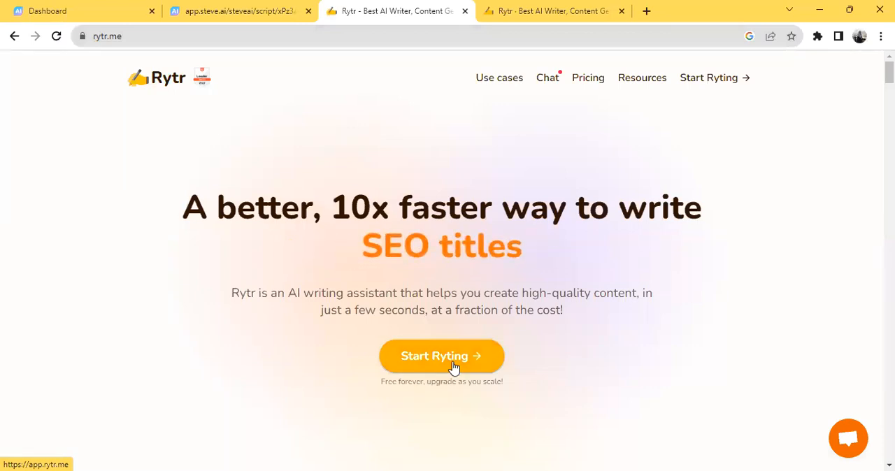
pyautogui.click(544, 11)
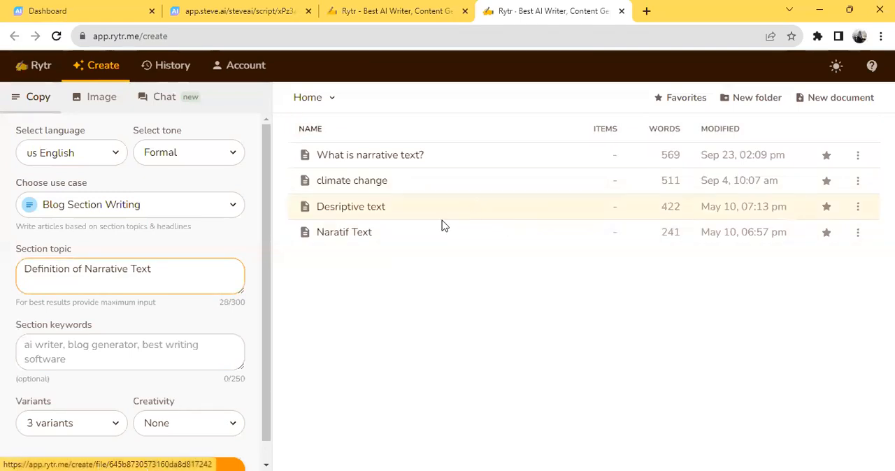
pyautogui.click(363, 235)
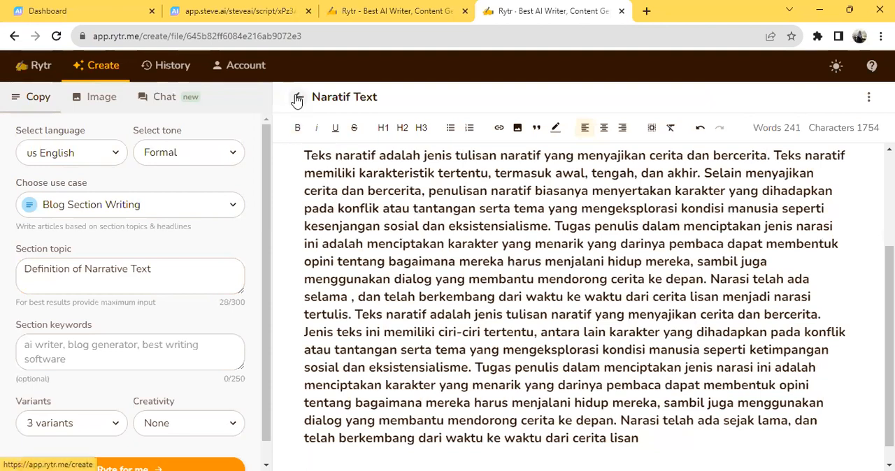
pyautogui.click(359, 210)
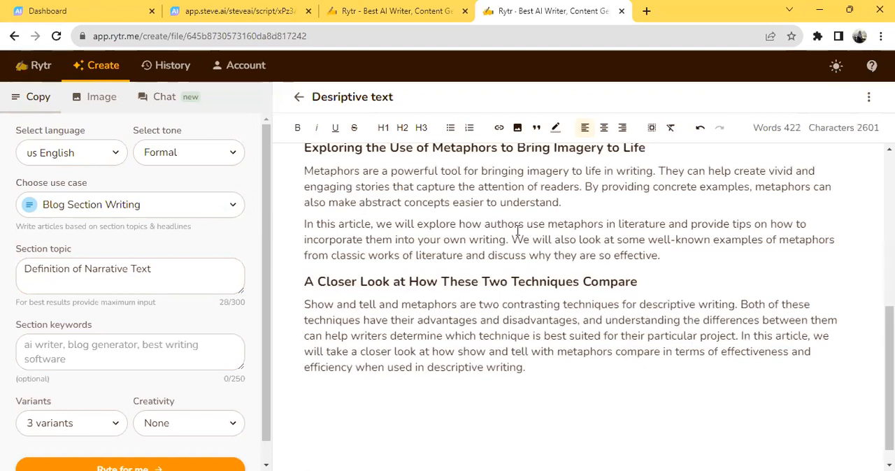
pyautogui.scroll(5, 571, 273)
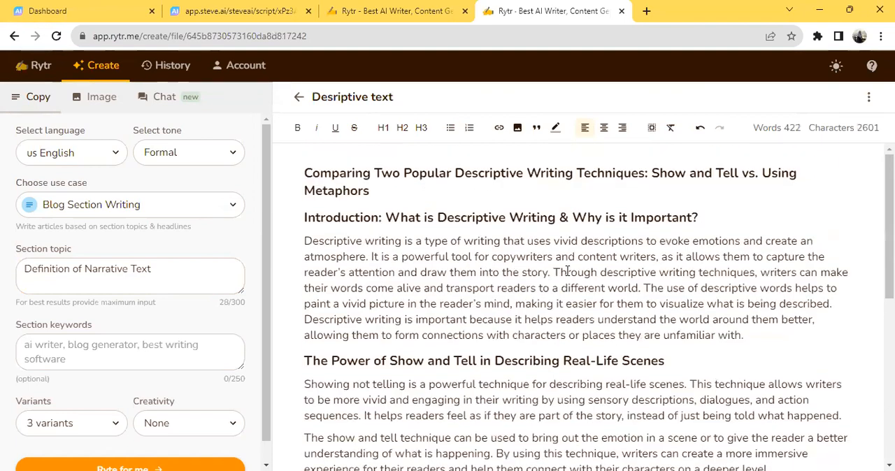
pyautogui.click(300, 101)
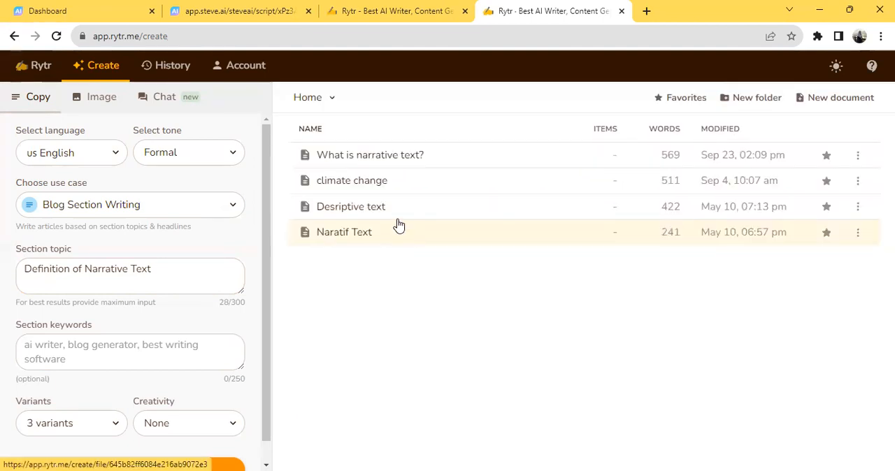
# Step: Open the "What is narrative text?" document and copy its first sentence, ending in "engage the reader."
pyautogui.click(384, 161)
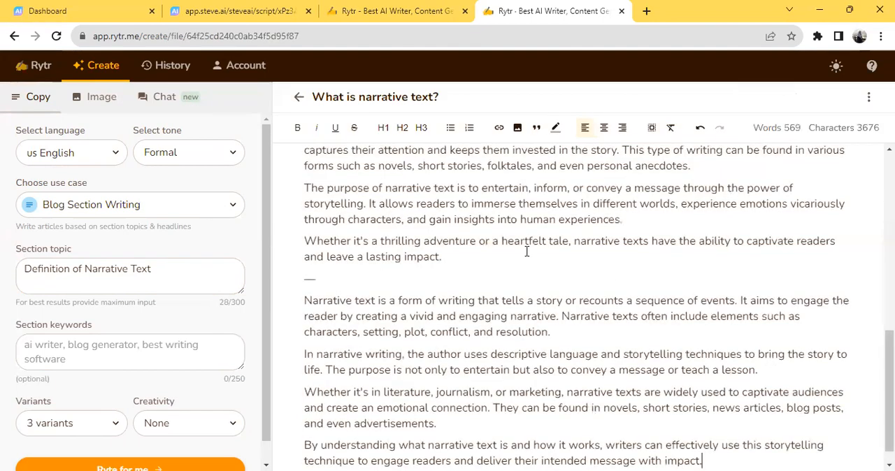
pyautogui.scroll(5, 527, 252)
pyautogui.scroll(3, 527, 252)
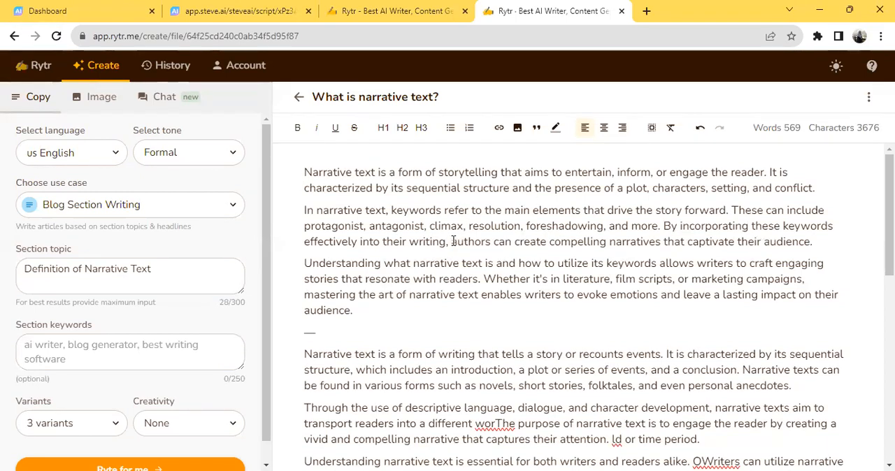
pyautogui.moveTo(302, 174); pyautogui.dragTo(768, 175)
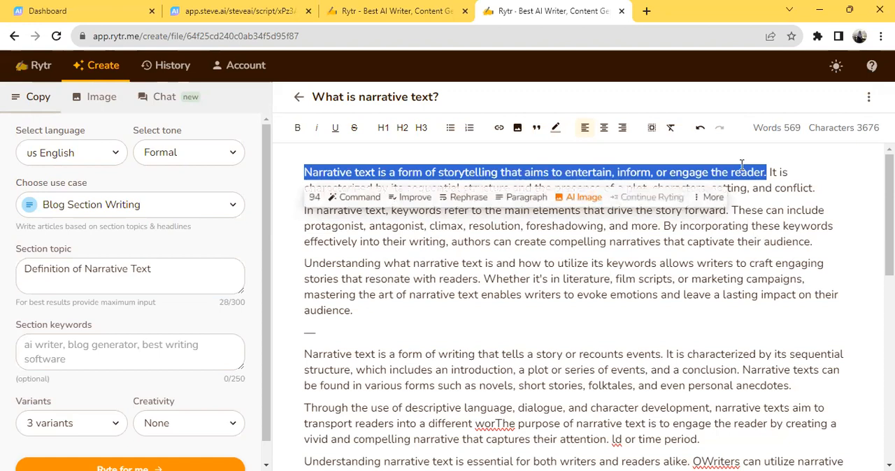
pyautogui.rightClick(459, 170)
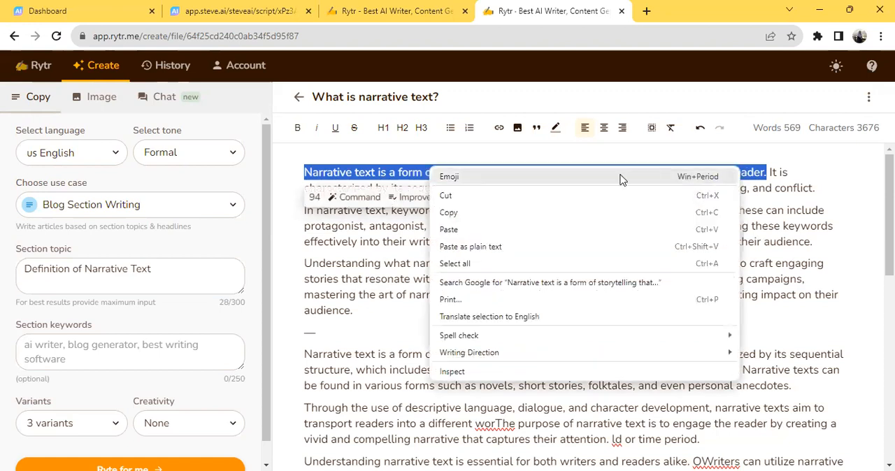
pyautogui.click(558, 215)
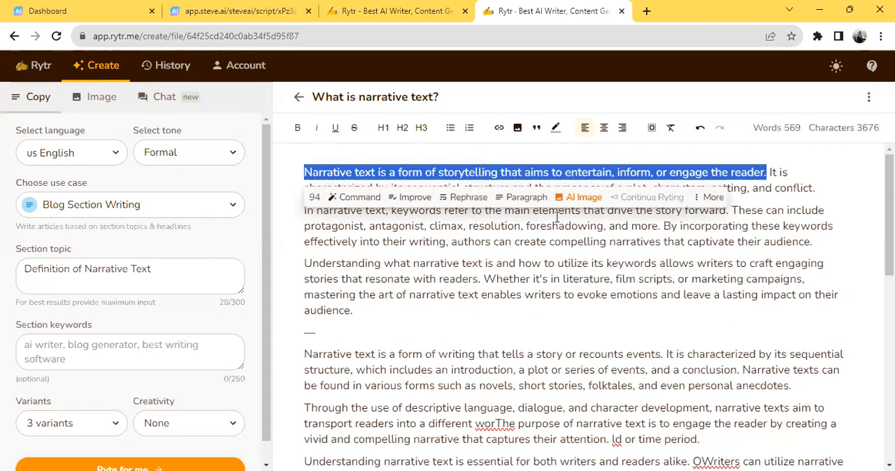
# Step: Back in Steve.AI, enter "What is Narrative Text?" as the script for Scene 1 and add a second scene
pyautogui.click(203, 12)
pyautogui.click(229, 203)
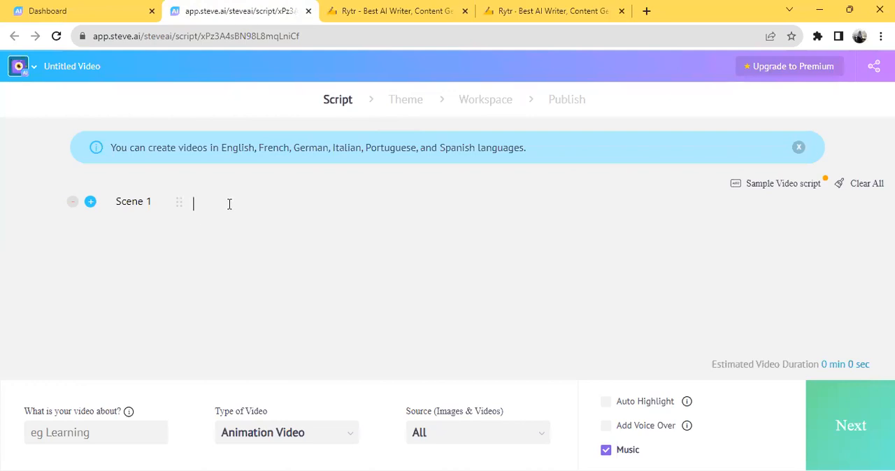
pyautogui.write('What is Narra')
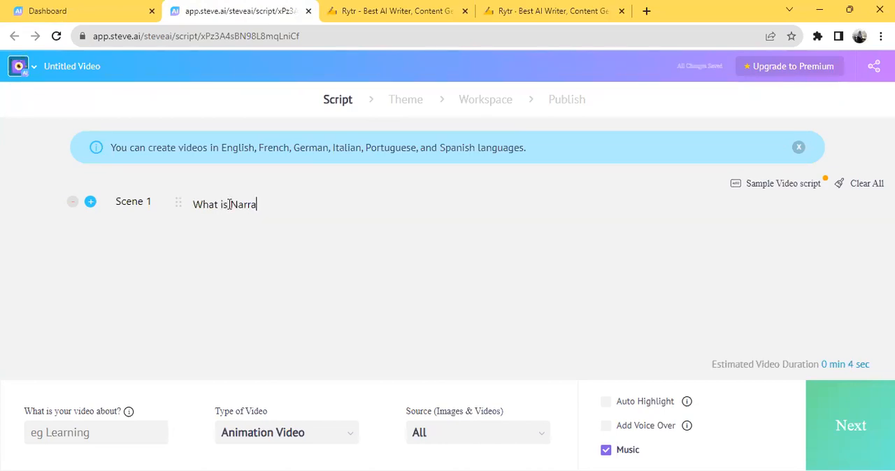
pyautogui.write('tive Text?')
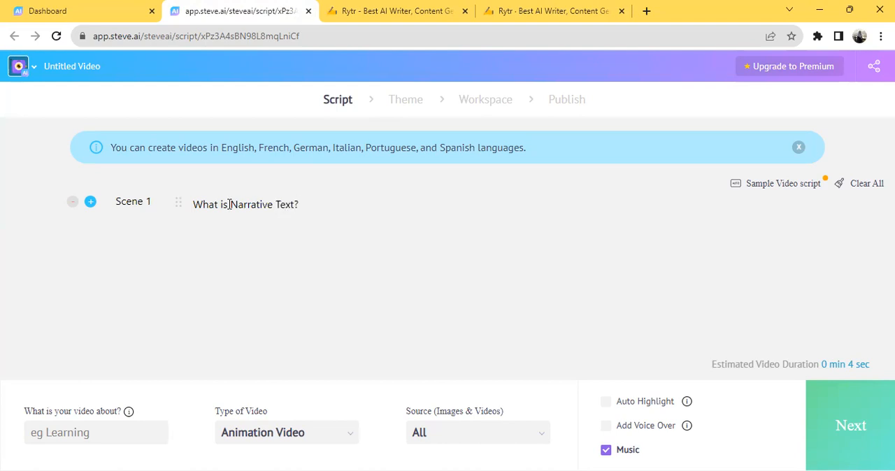
pyautogui.click(90, 204)
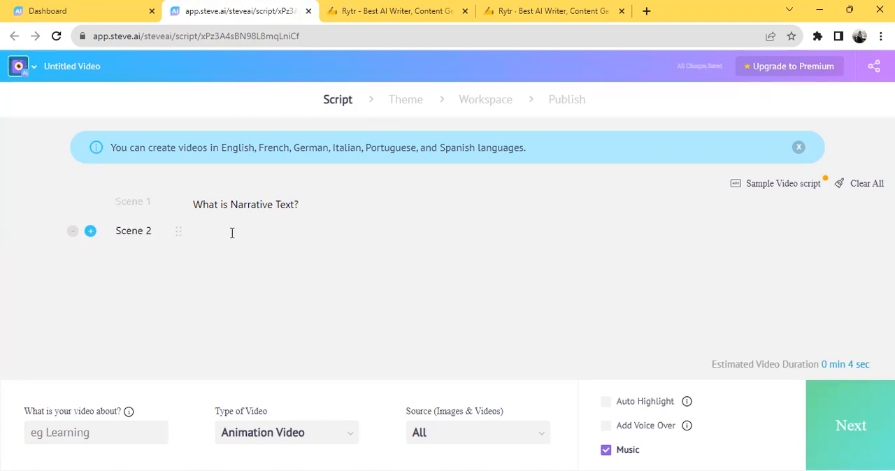
# Step: Enter "Reading part 1" as the script for Scene 2
pyautogui.click(282, 247)
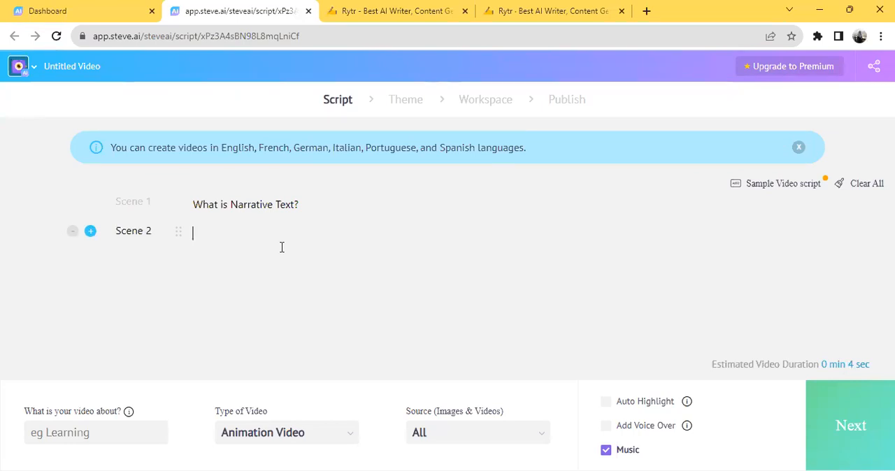
pyautogui.write('Readin')
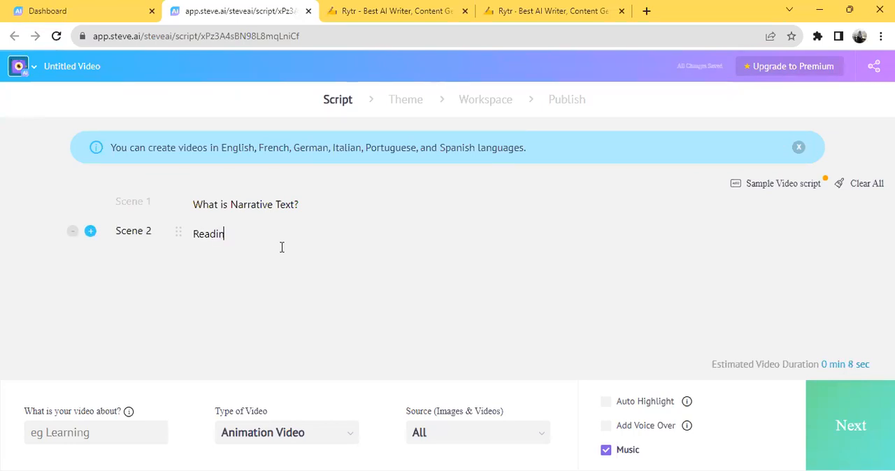
pyautogui.write('g part 1')
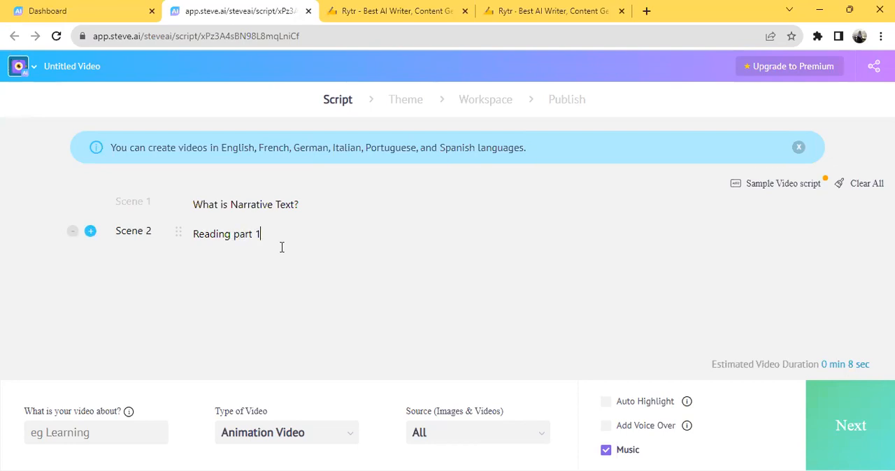
# Step: Add a third scene with the script "Definition of Narrative Text"
pyautogui.click(91, 232)
pyautogui.click(221, 269)
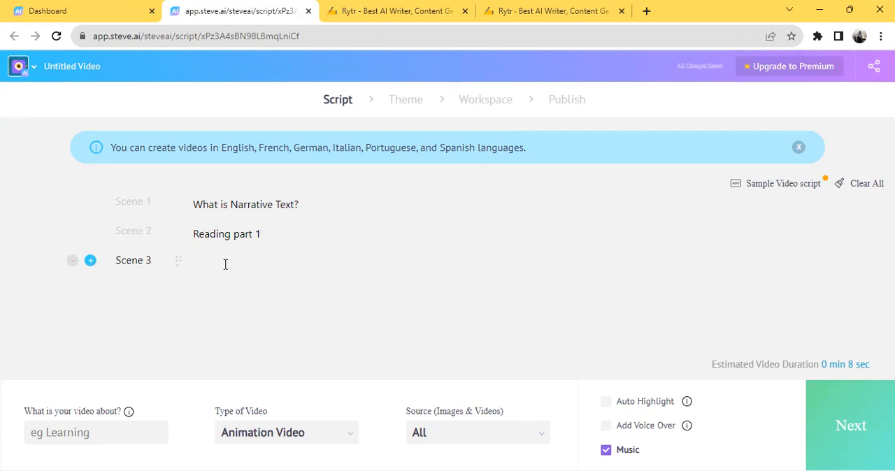
pyautogui.write('Defini')
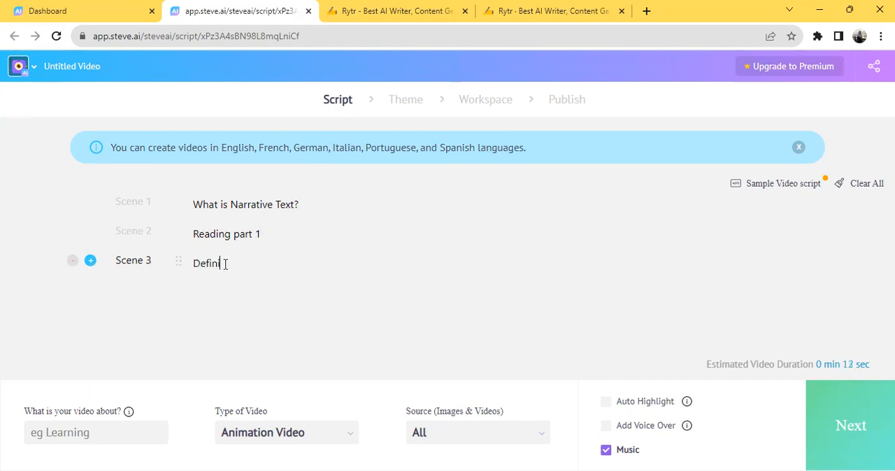
pyautogui.write('tion of Narrative Text')
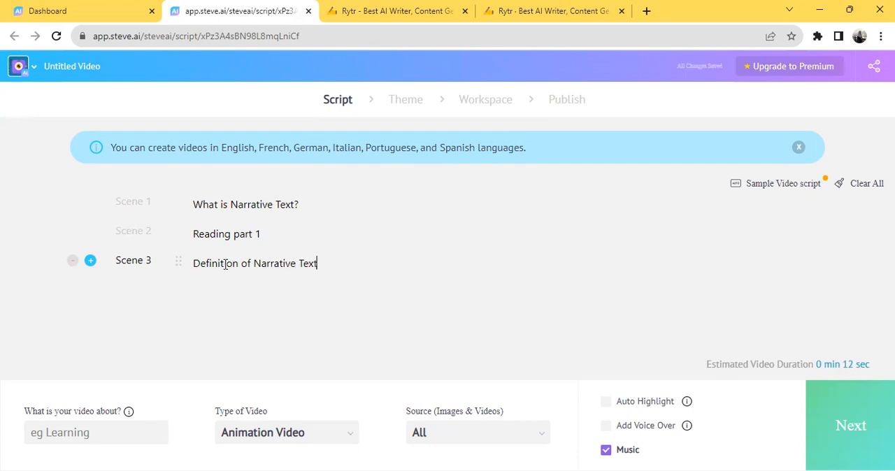
# Step: Add Scene 4 and paste the copied sentence "Narrative text is a form of storytelling that aims to entertain, inform, or engage the reader."
pyautogui.click(91, 261)
pyautogui.click(209, 293)
pyautogui.hotkey('ctrl', 'v')
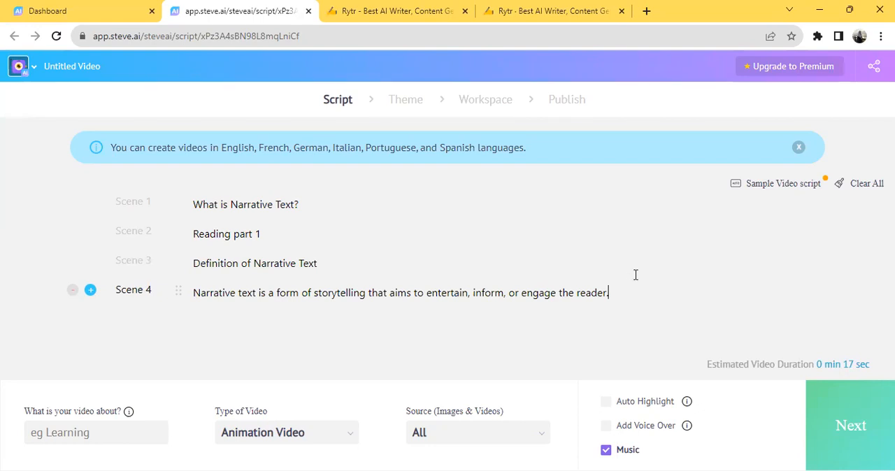
# Step: Add Scene 5 and fill it with the Rytr document's second sentence, from "It is characterized" to "setting, and conflict."
pyautogui.click(91, 291)
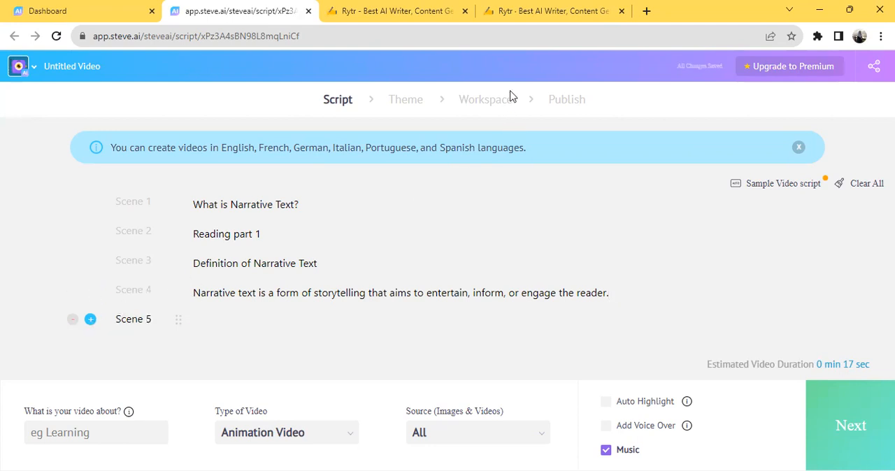
pyautogui.click(513, 10)
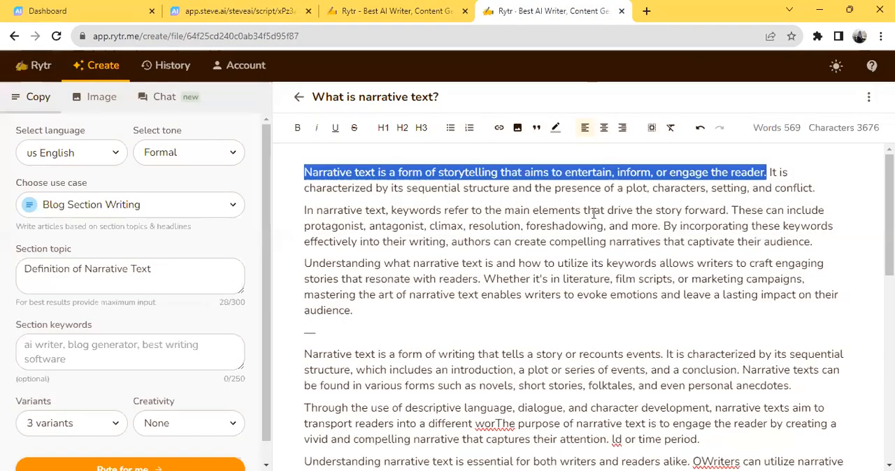
pyautogui.click(771, 173)
pyautogui.moveTo(771, 173); pyautogui.dragTo(820, 192)
pyautogui.hotkey('ctrl', 'c')
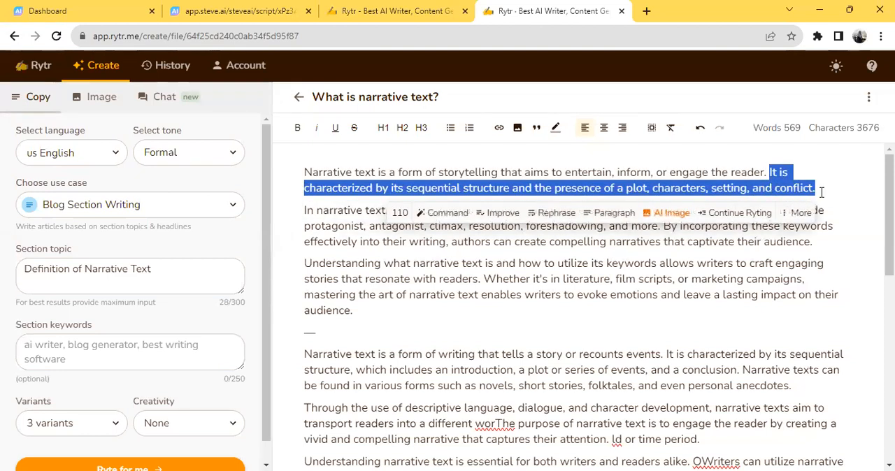
pyautogui.click(255, 14)
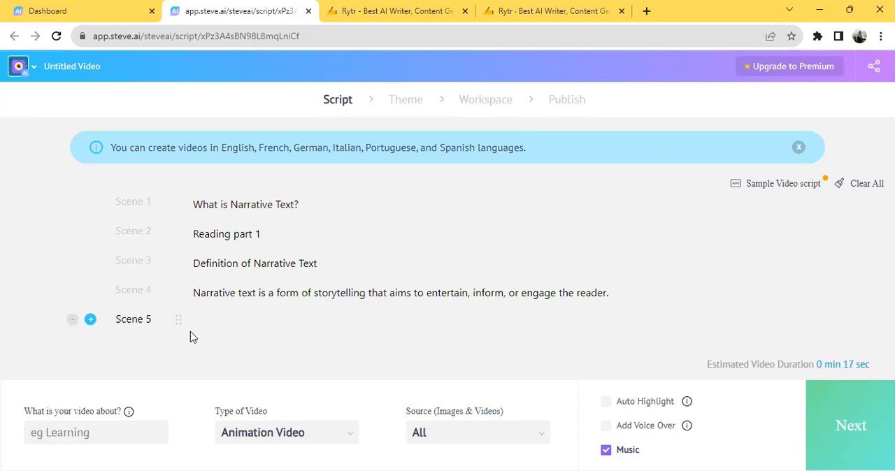
pyautogui.click(215, 324)
pyautogui.hotkey('ctrl', 'v')
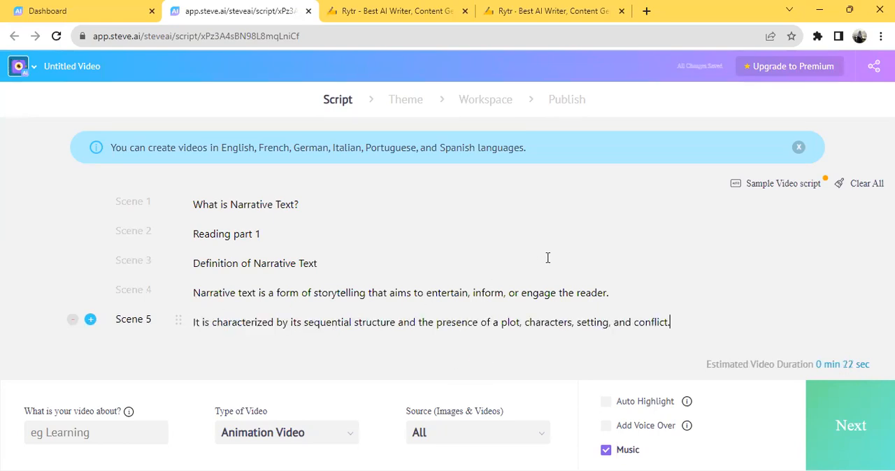
# Step: Add Scene 6 and fill it with the Rytr sentence "In narrative text, keywords refer to the main elements that drive the story forward."
pyautogui.click(90, 320)
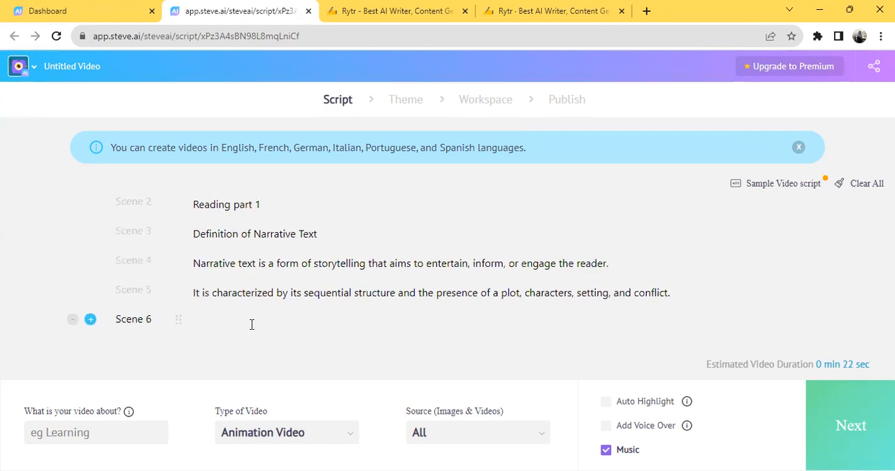
pyautogui.click(552, 11)
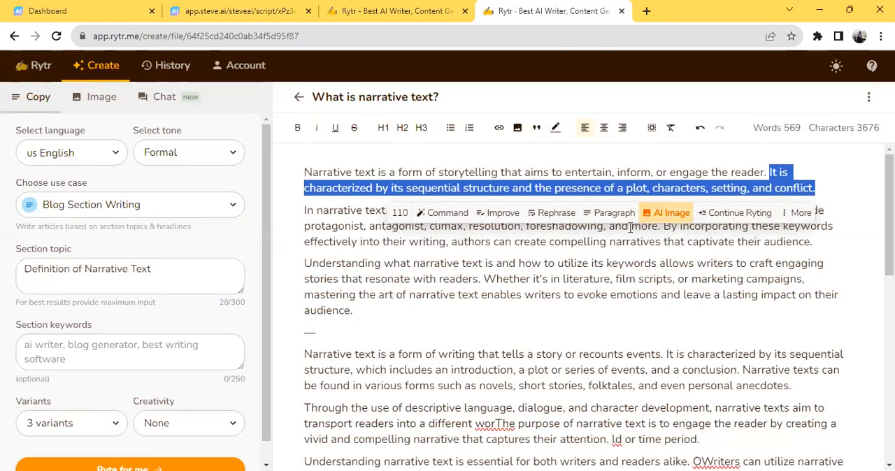
pyautogui.moveTo(303, 211); pyautogui.dragTo(730, 215)
pyautogui.hotkey('ctrl', 'c')
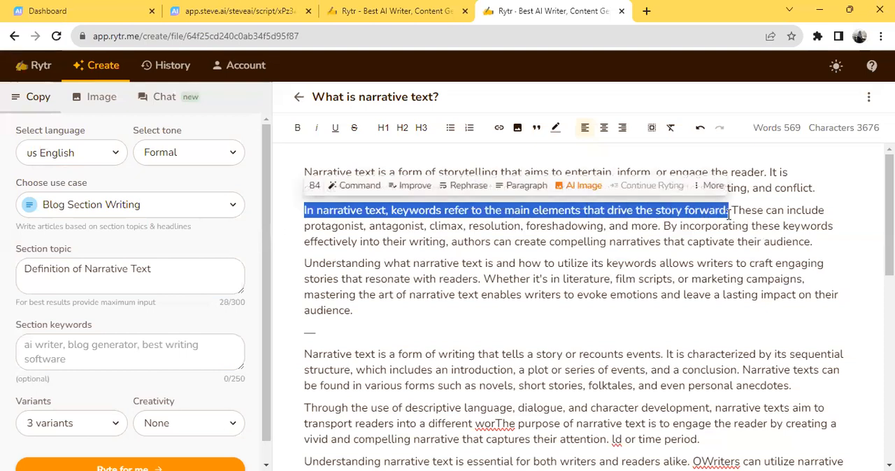
pyautogui.click(233, 11)
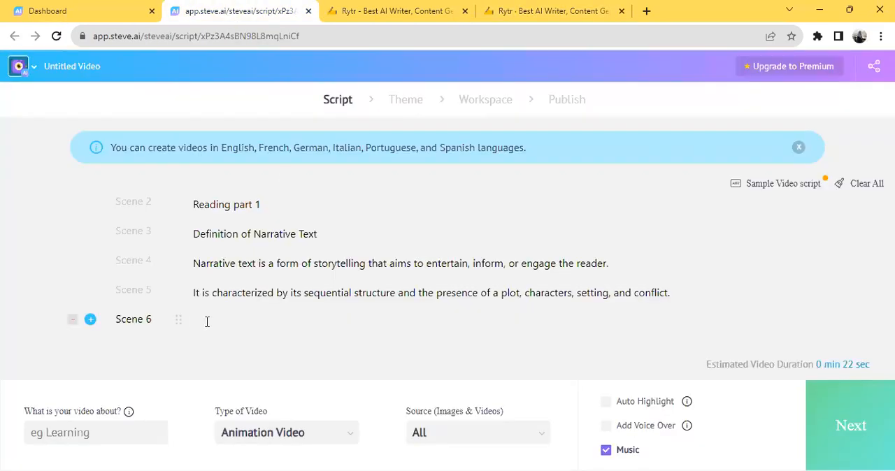
pyautogui.hotkey('ctrl', 'v')
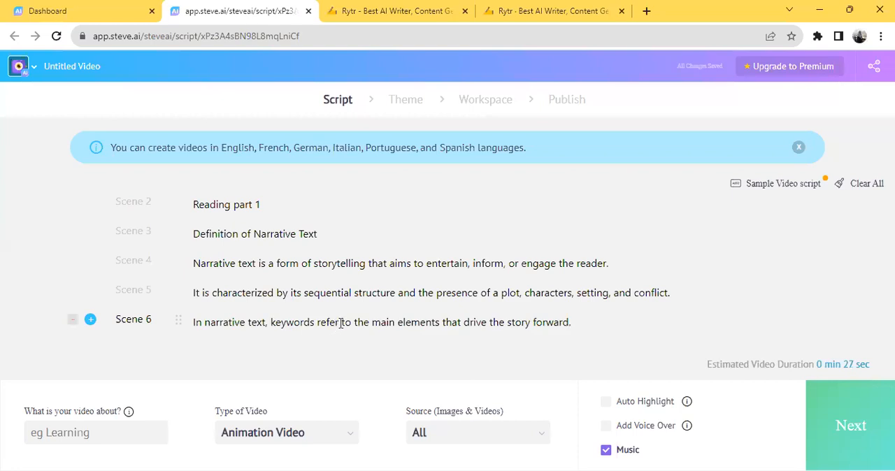
# Step: Add Scene 7 and fill it with the Rytr sentence "These can include protagonist, antagonist, climax, resolution, foreshadowing, and more."
pyautogui.click(90, 320)
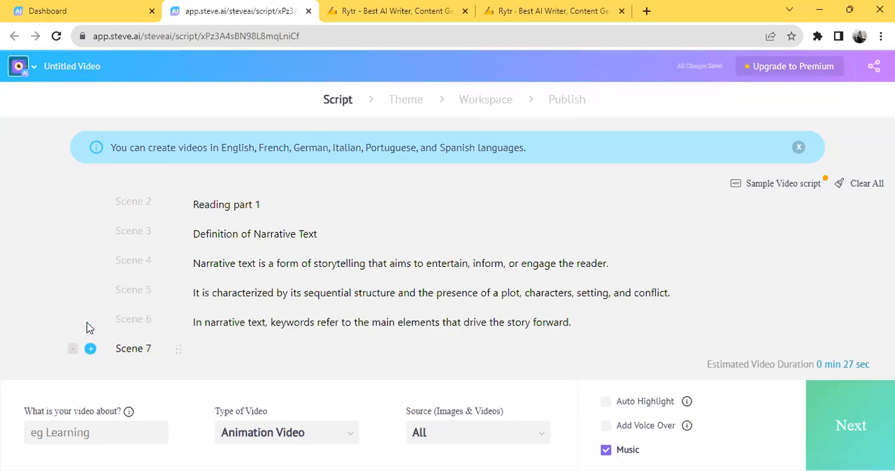
pyautogui.click(518, 11)
pyautogui.moveTo(737, 211); pyautogui.dragTo(664, 233)
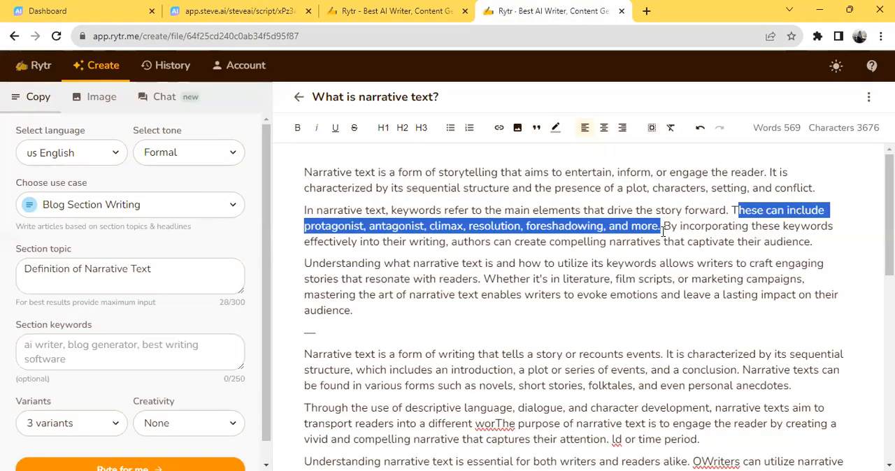
pyautogui.click(729, 211)
pyautogui.moveTo(731, 211); pyautogui.dragTo(662, 231)
pyautogui.hotkey('ctrl', 'c')
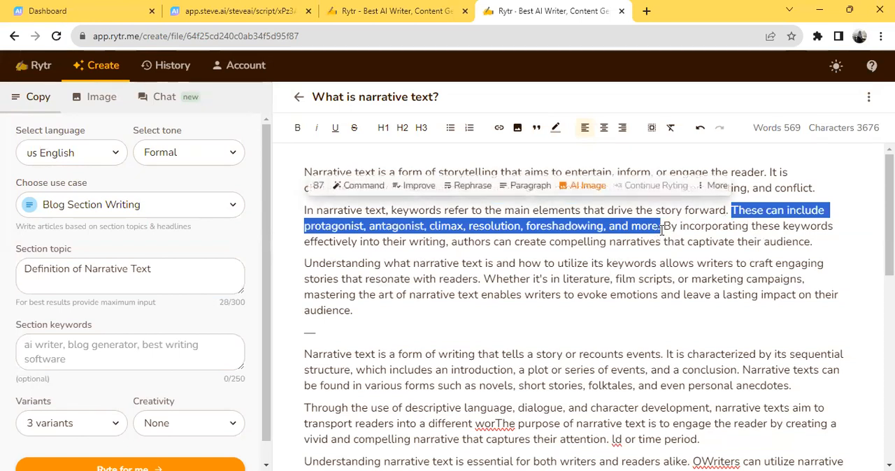
pyautogui.click(237, 10)
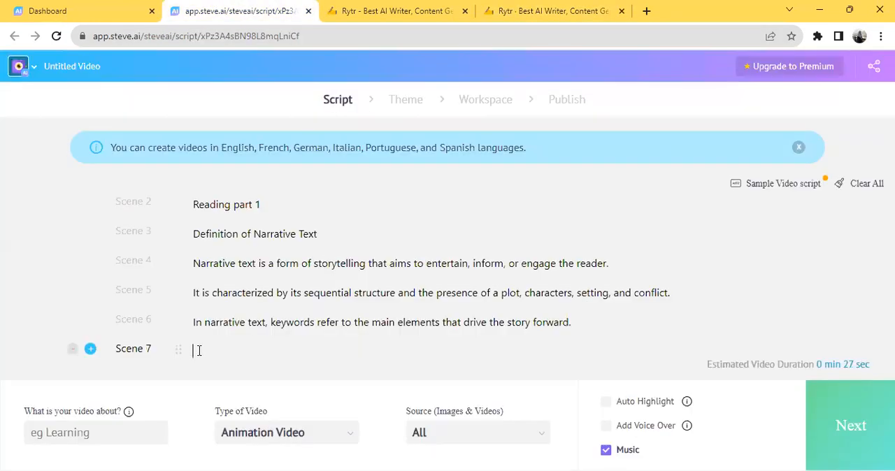
pyautogui.hotkey('ctrl', 'v')
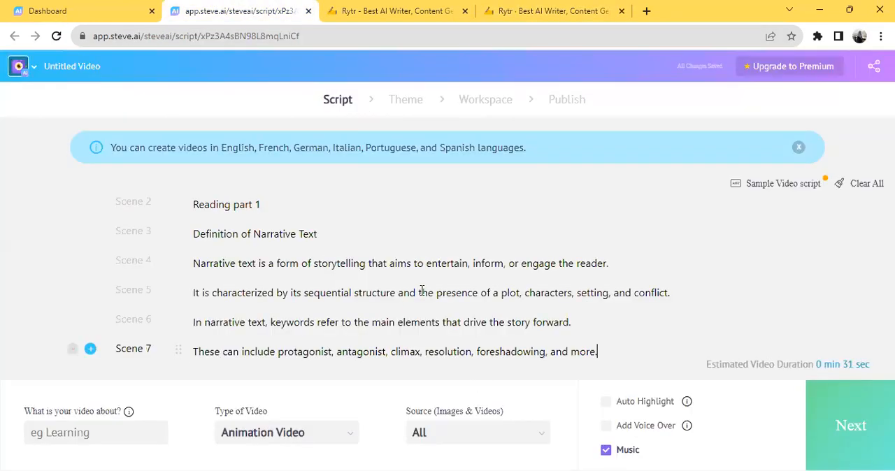
# Step: Add Scene 8 and copy in the Rytr sentence running from "By incorporating these keywords" to "captivate their audience."
pyautogui.click(88, 323)
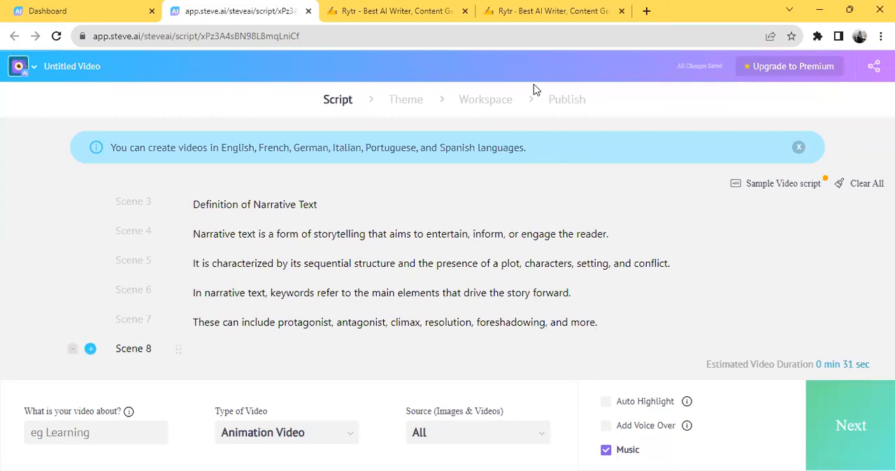
pyautogui.click(525, 13)
pyautogui.moveTo(663, 226); pyautogui.dragTo(823, 245)
pyautogui.hotkey('ctrl', 'c')
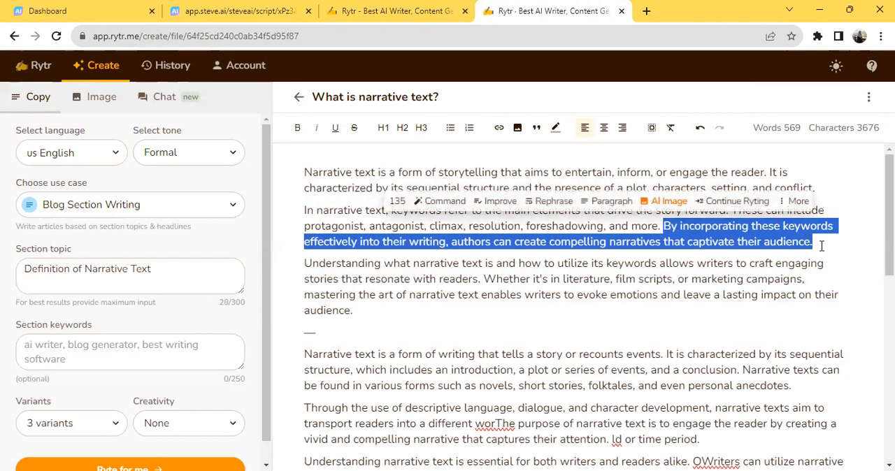
pyautogui.click(228, 9)
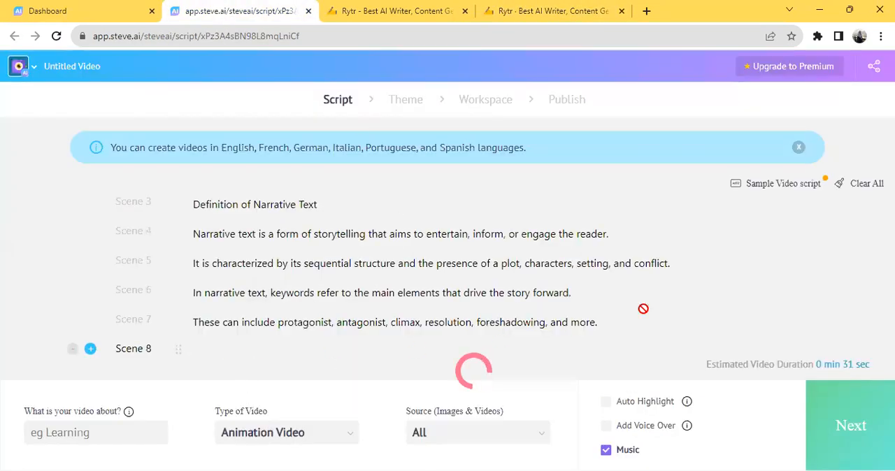
pyautogui.hotkey('ctrl', 'v')
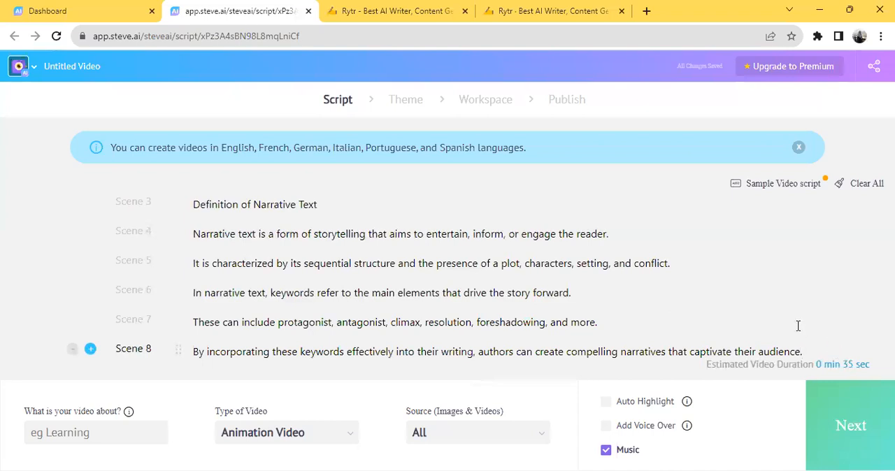
# Step: Add Scene 9 and copy in the Rytr sentence running from "Understanding what narrative text is" to "resonate with readers."
pyautogui.scroll(-1, 798, 325)
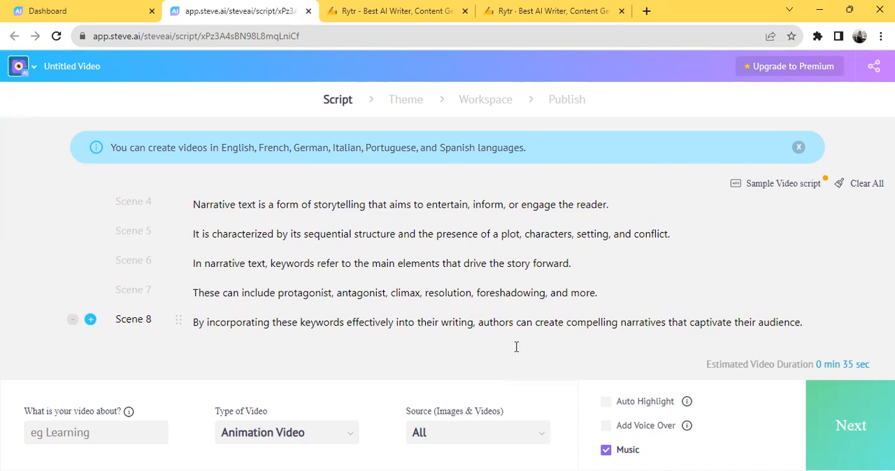
pyautogui.click(89, 322)
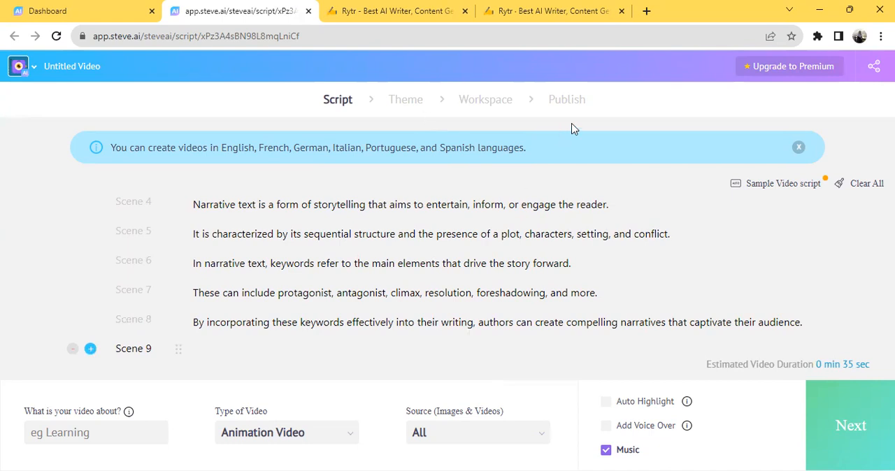
pyautogui.click(521, 11)
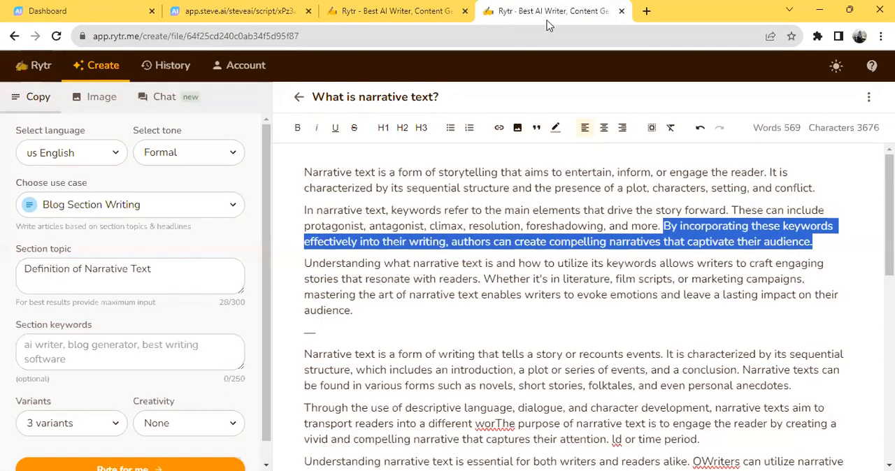
pyautogui.moveTo(304, 263); pyautogui.dragTo(484, 280)
pyautogui.hotkey('ctrl', 'c')
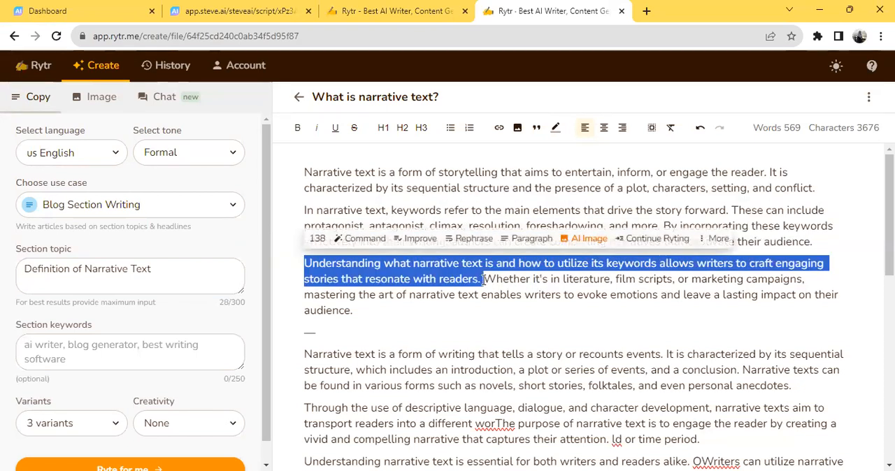
pyautogui.click(237, 11)
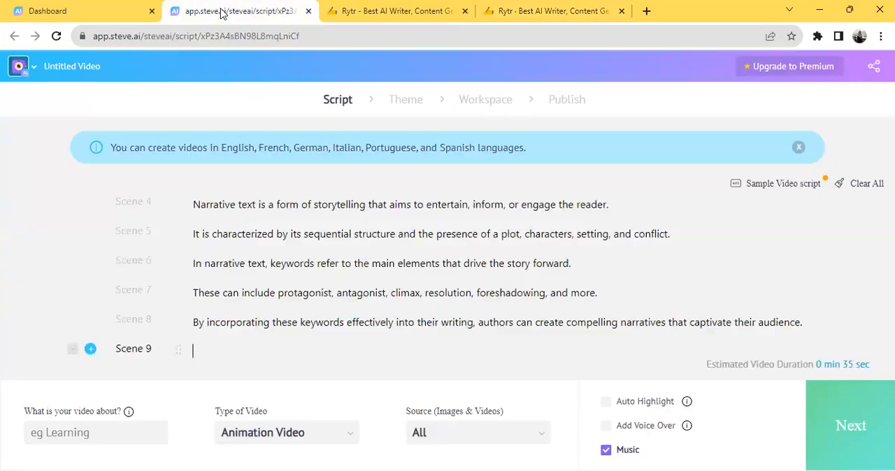
pyautogui.click(200, 350)
pyautogui.hotkey('ctrl', 'v')
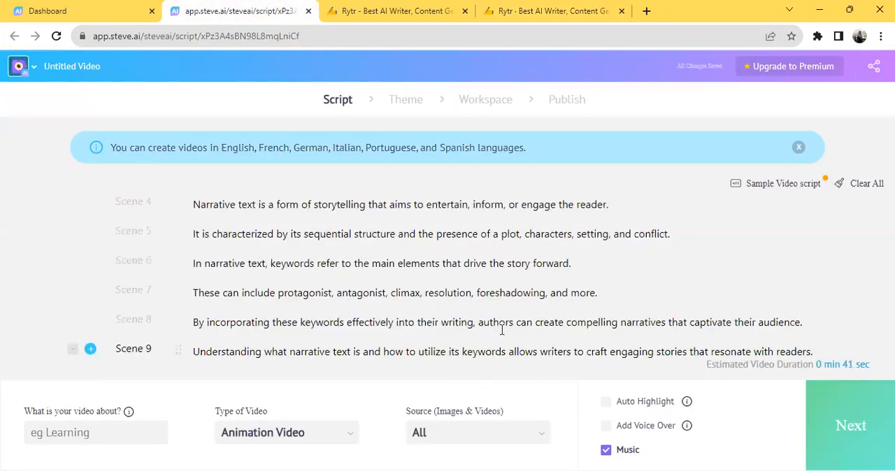
pyautogui.press('Return')
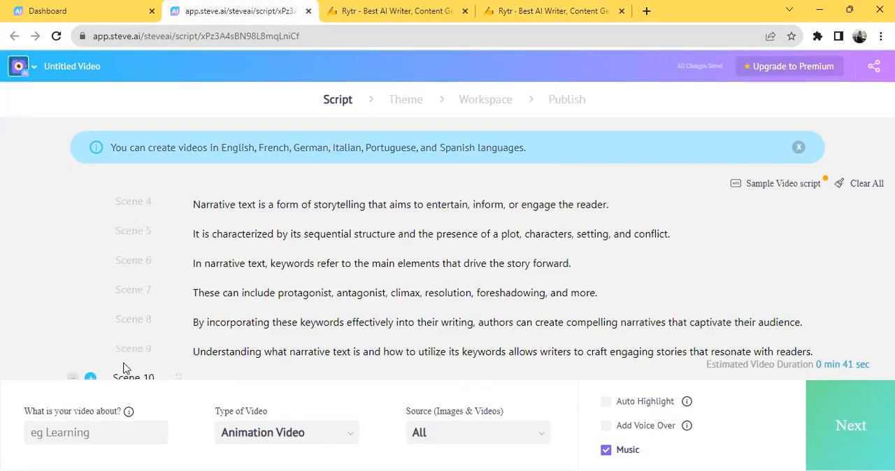
pyautogui.click(523, 12)
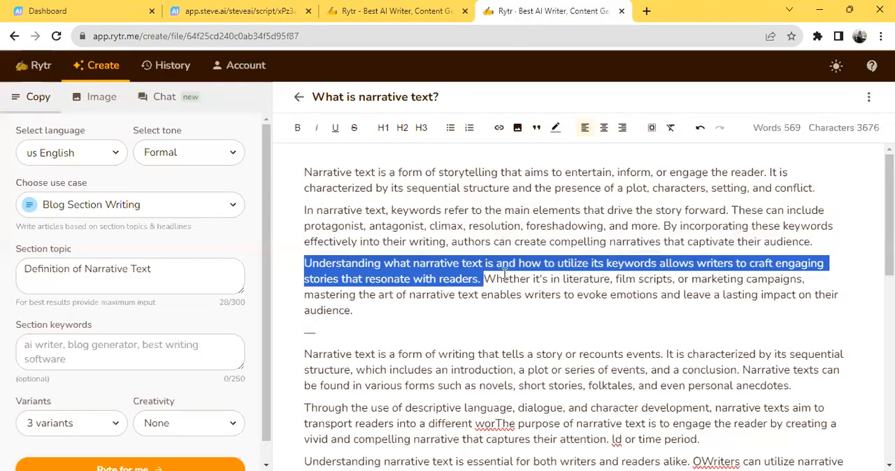
pyautogui.moveTo(567, 279); pyautogui.dragTo(563, 279)
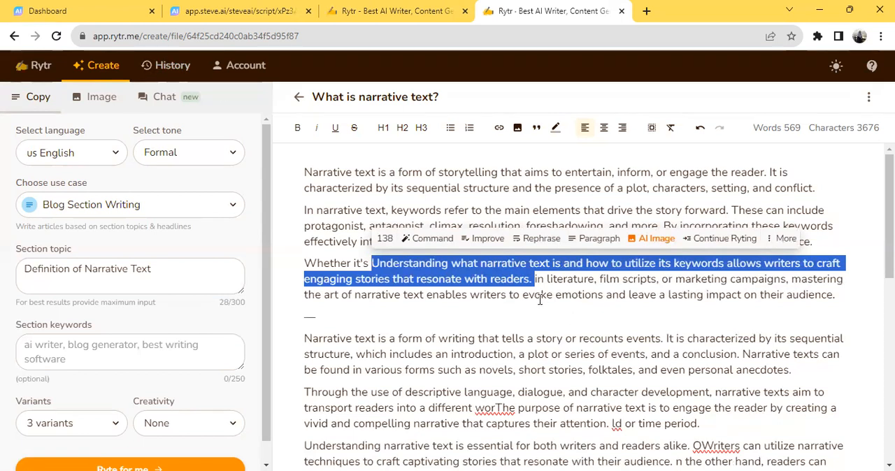
pyautogui.click(612, 326)
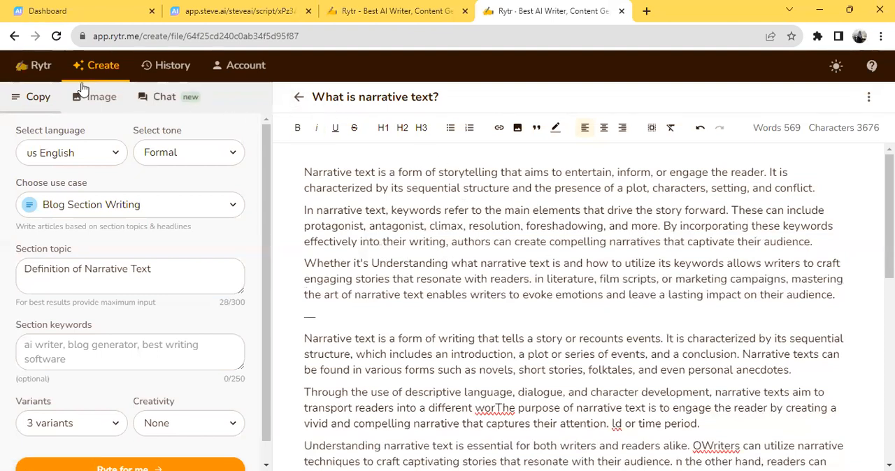
pyautogui.click(215, 11)
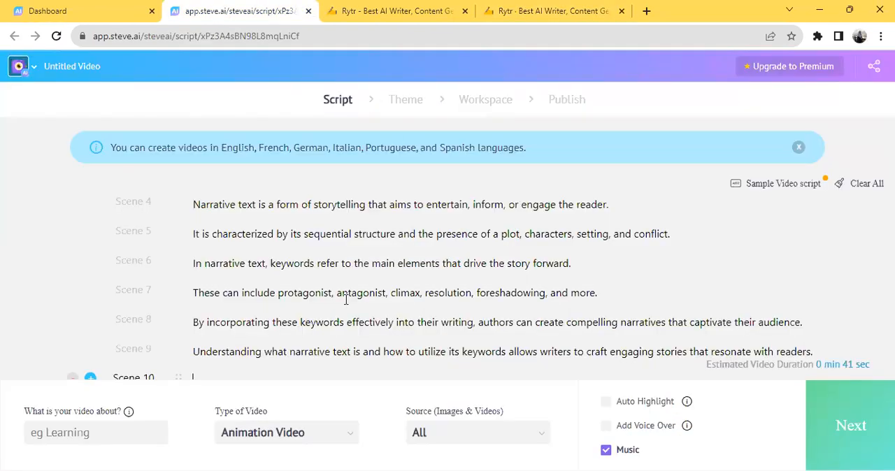
pyautogui.scroll(-2, 519, 253)
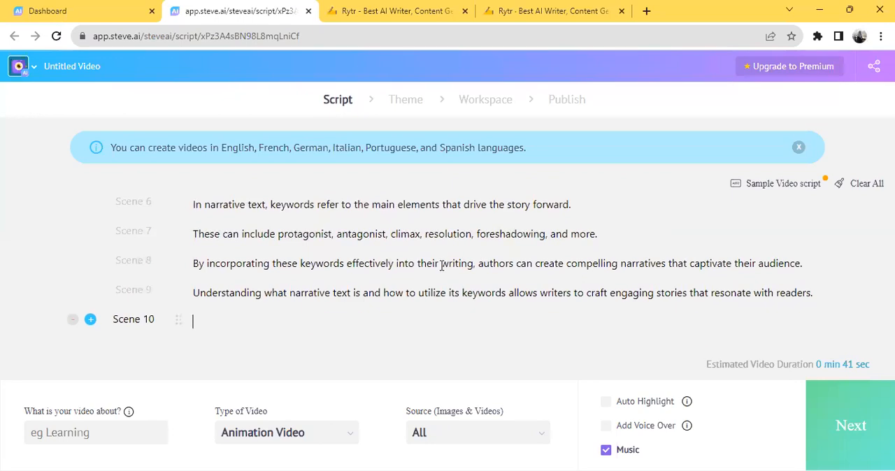
pyautogui.click(72, 321)
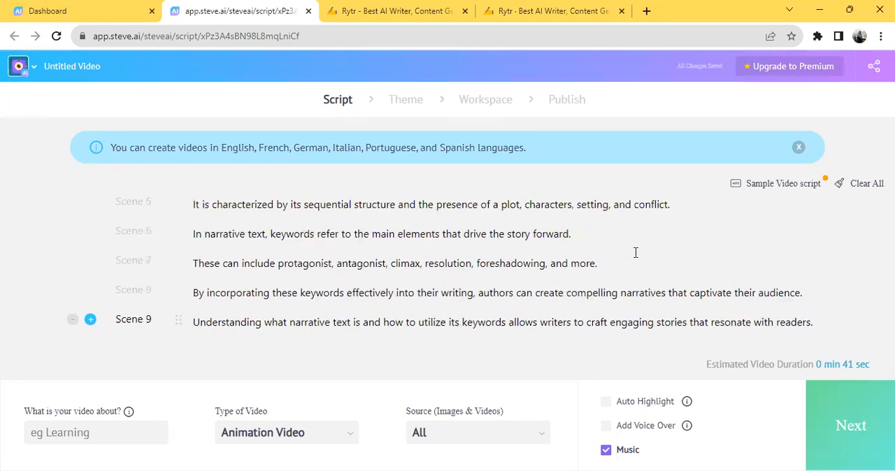
# Step: Set what the video is about to the suggested context "narrative"
pyautogui.click(83, 432)
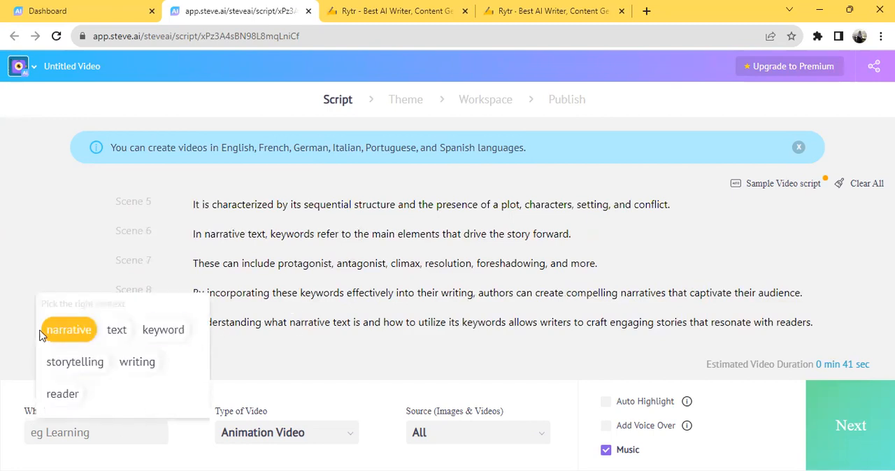
pyautogui.click(69, 336)
pyautogui.click(87, 431)
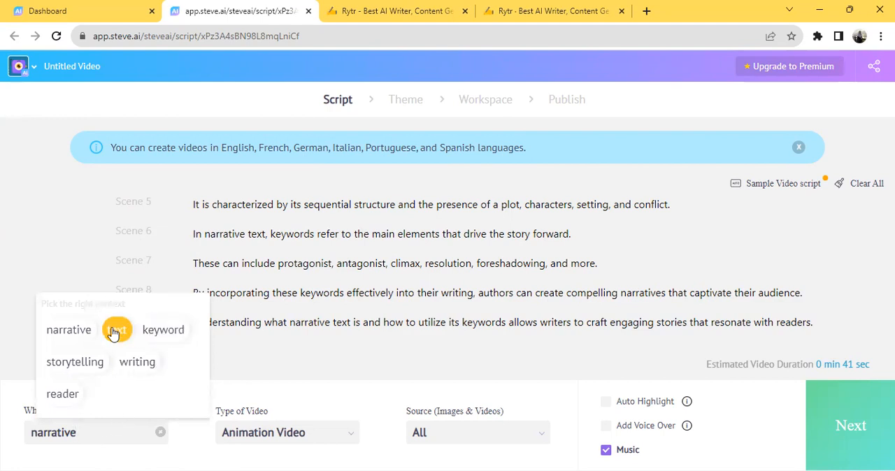
pyautogui.click(115, 332)
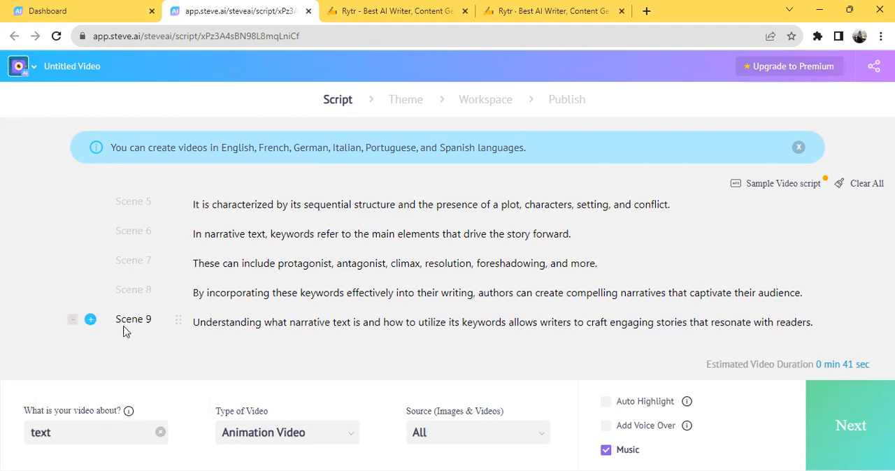
pyautogui.click(72, 432)
pyautogui.click(63, 332)
# Step: Enable Auto Highlight and voice-over for the video, and close the voice settings
pyautogui.click(655, 410)
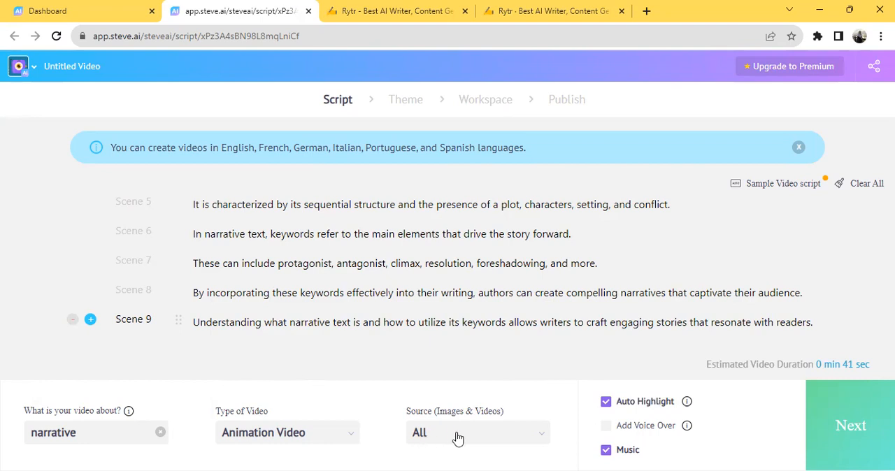
pyautogui.click(660, 431)
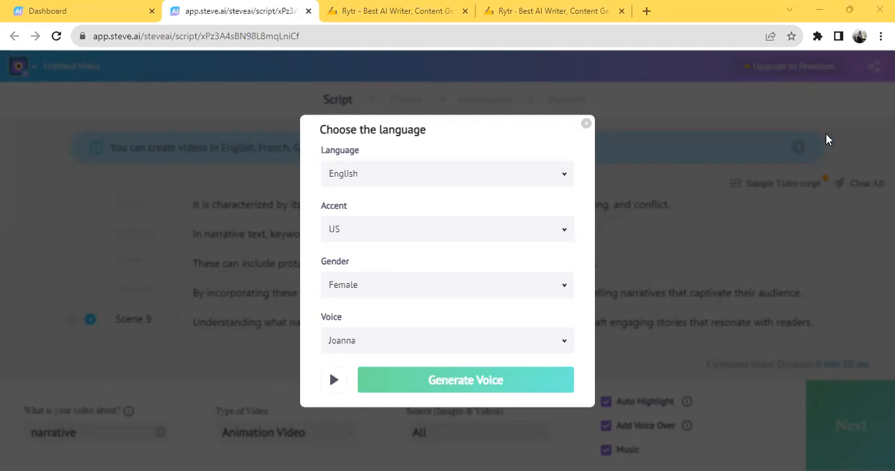
pyautogui.click(845, 120)
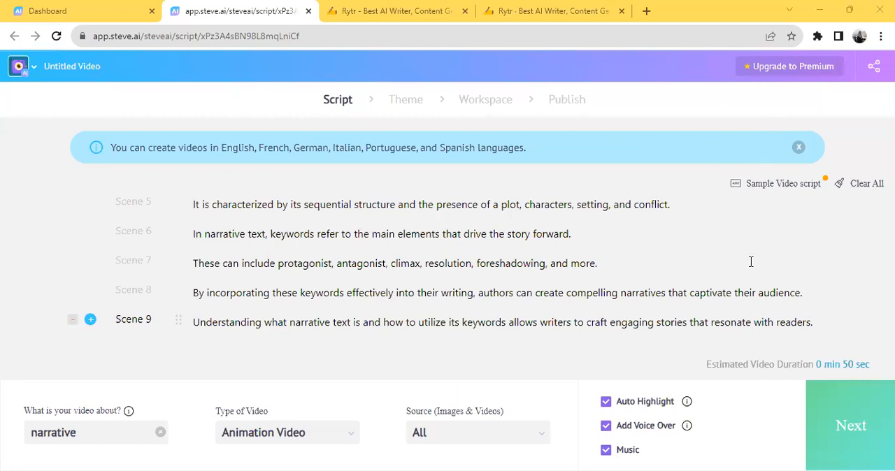
pyautogui.click(632, 430)
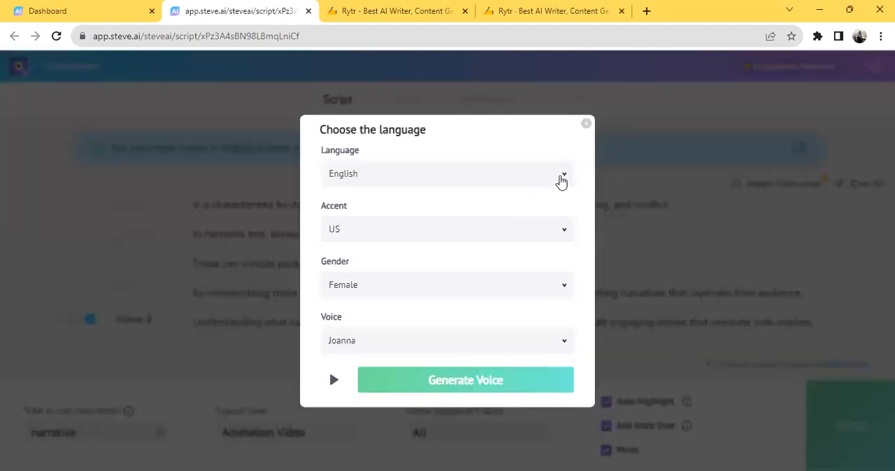
pyautogui.click(561, 179)
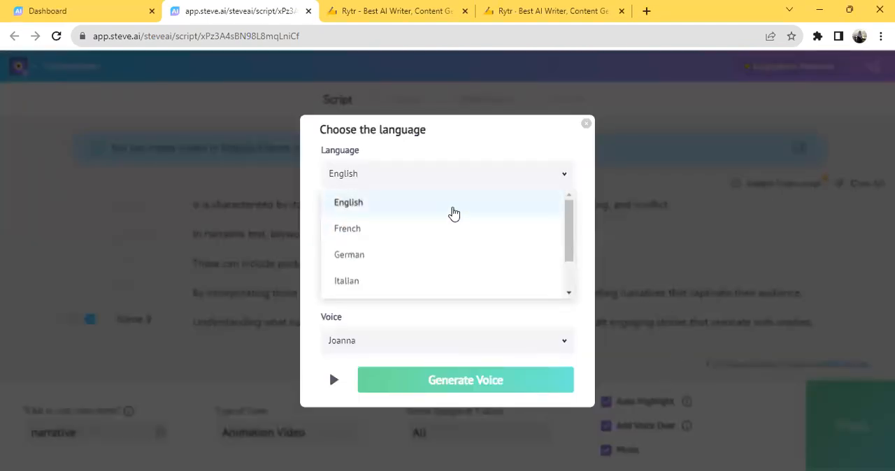
pyautogui.click(452, 208)
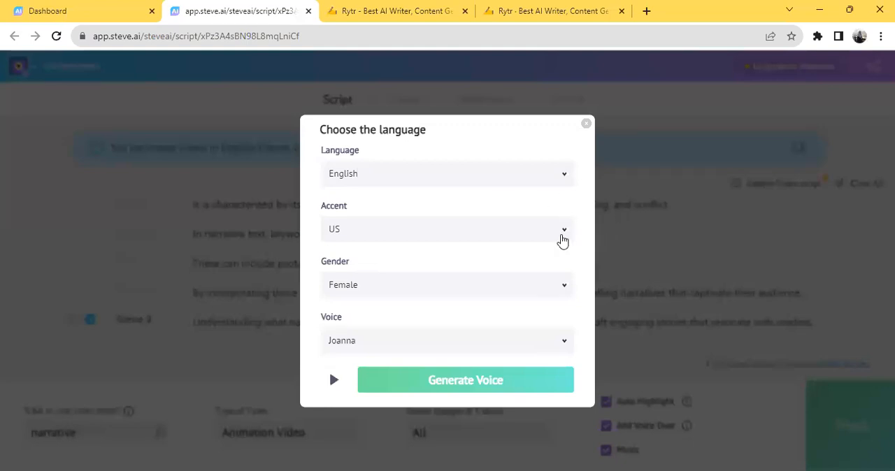
pyautogui.click(564, 238)
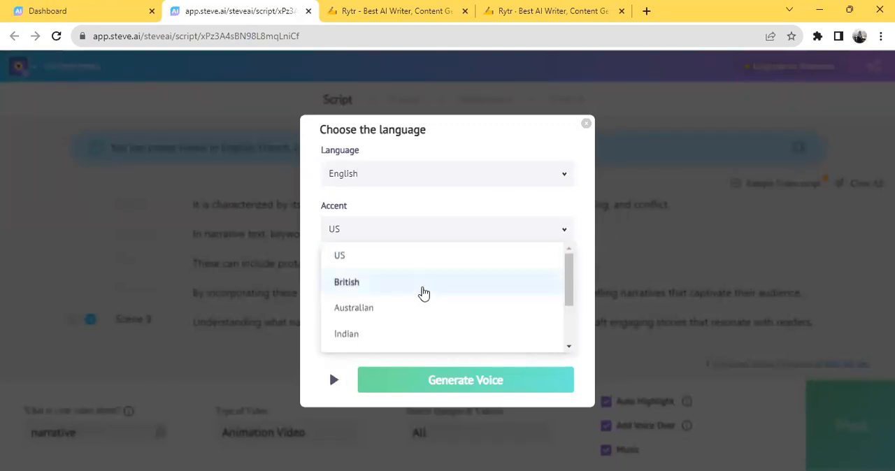
pyautogui.click(616, 224)
pyautogui.click(684, 430)
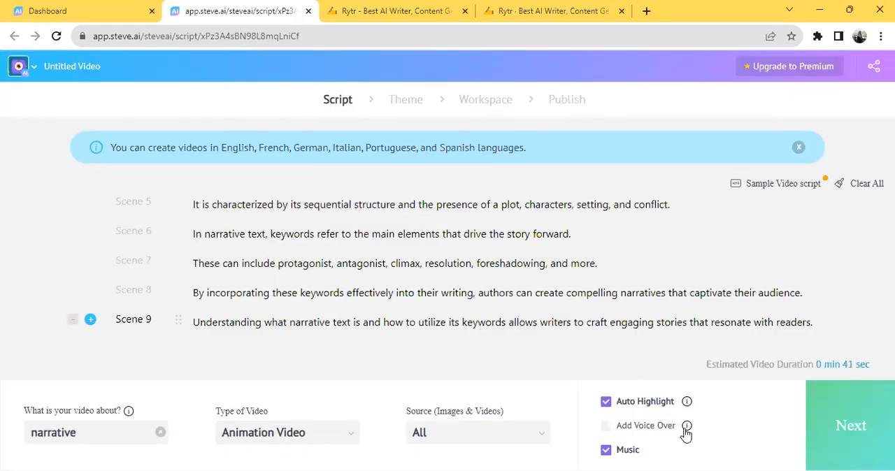
# Step: Turn voice-over on, look through its gender and voice options, and preview the Joanna voice
pyautogui.click(660, 429)
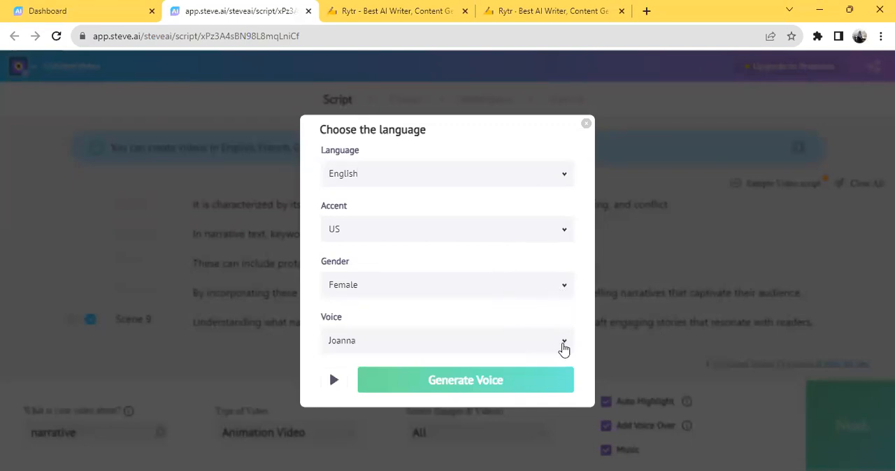
pyautogui.click(565, 289)
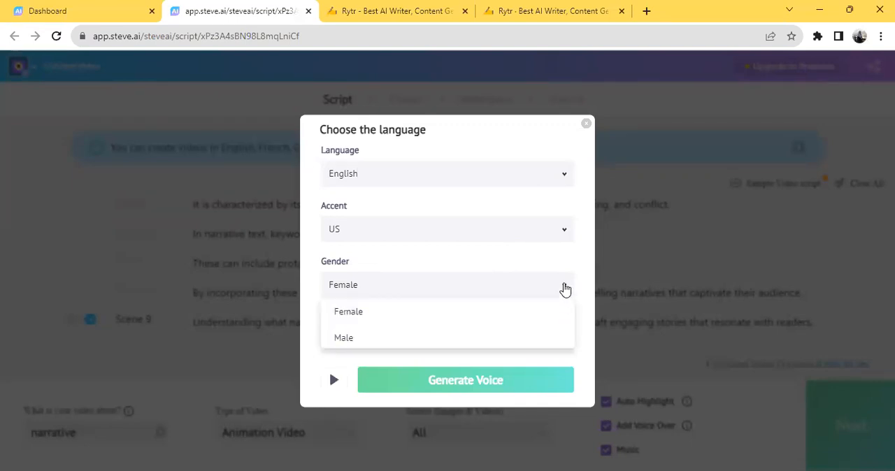
pyautogui.click(588, 211)
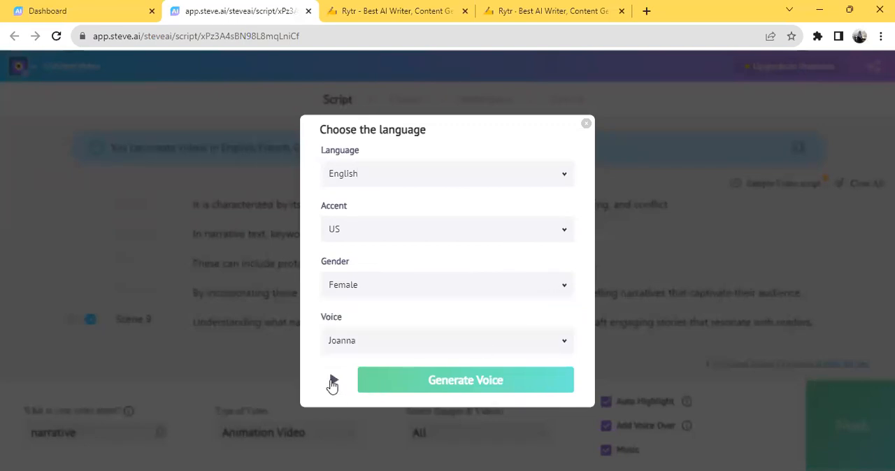
pyautogui.click(506, 354)
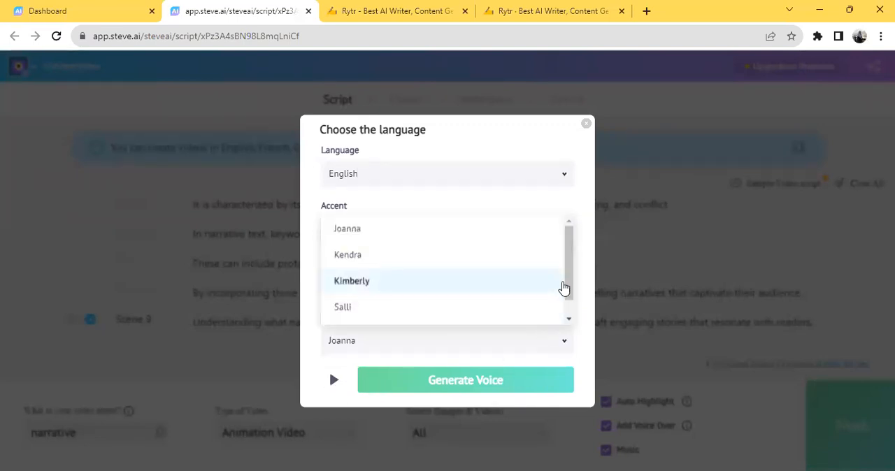
pyautogui.moveTo(574, 280); pyautogui.dragTo(570, 259)
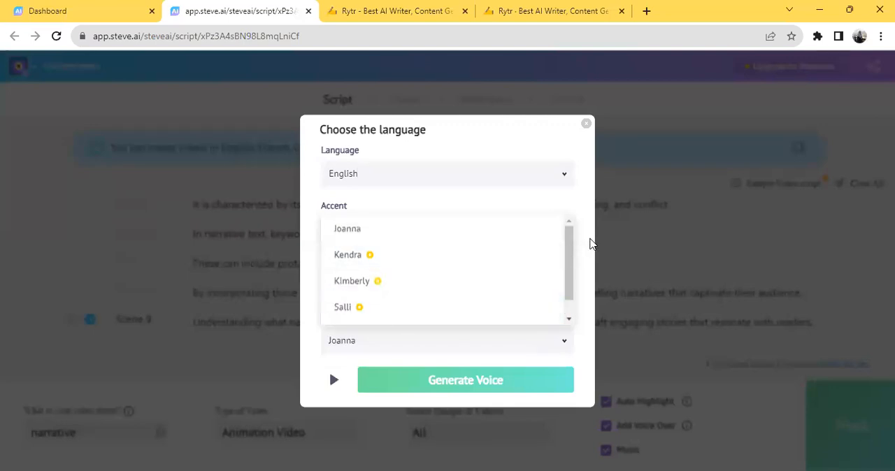
pyautogui.click(591, 245)
pyautogui.click(333, 381)
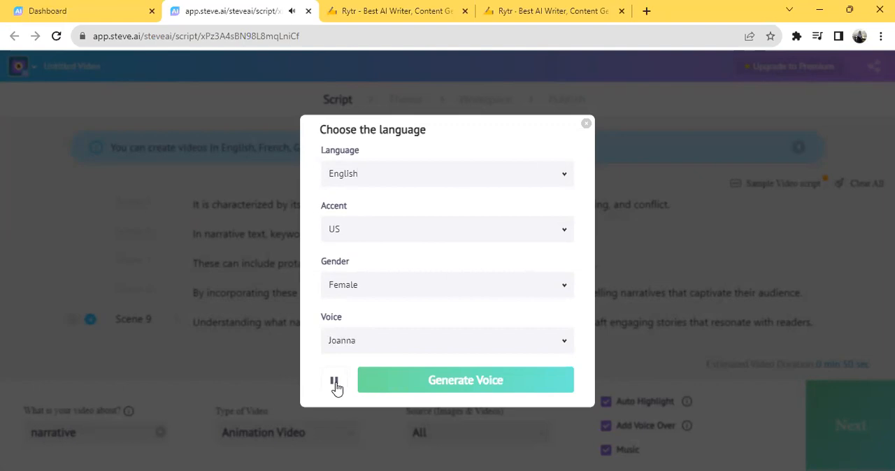
# Step: Preview the Kendra and Kimberly voices for the voice-over
pyautogui.click(563, 342)
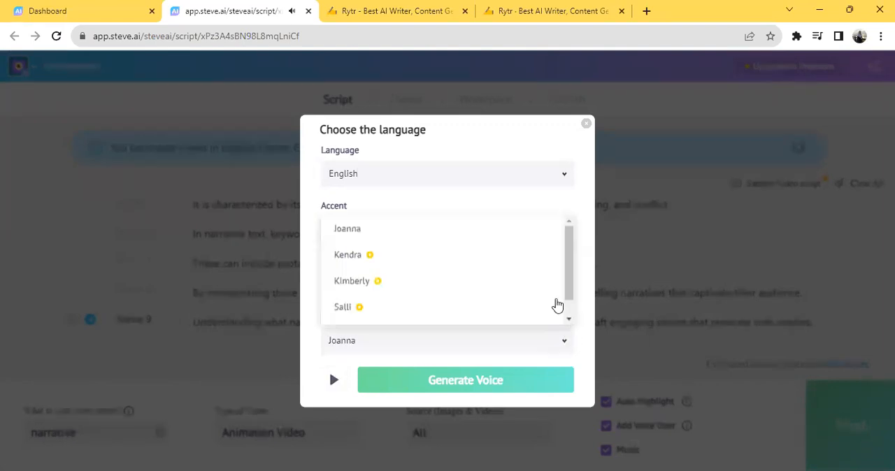
pyautogui.click(475, 260)
pyautogui.click(332, 383)
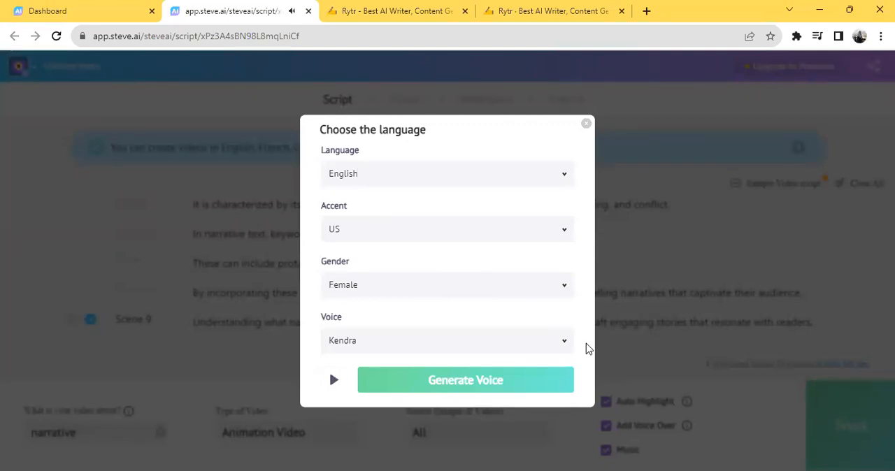
pyautogui.click(564, 342)
pyautogui.click(495, 284)
pyautogui.click(332, 381)
pyautogui.click(333, 381)
# Step: Preview the Salli voice and try to generate the voice-over with it
pyautogui.click(563, 343)
pyautogui.click(515, 312)
pyautogui.click(333, 381)
pyautogui.click(334, 381)
pyautogui.click(472, 390)
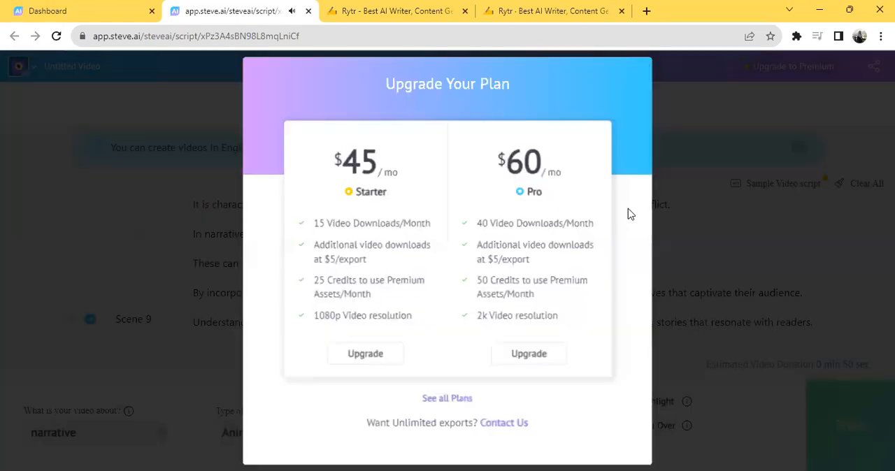
pyautogui.click(642, 66)
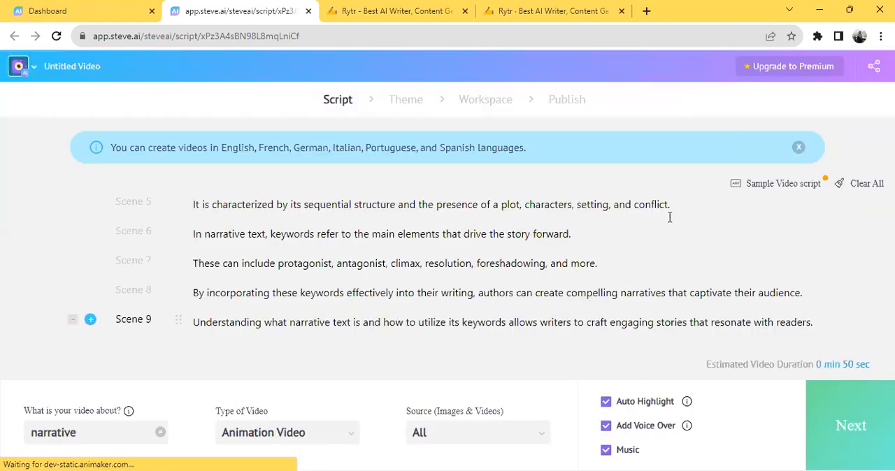
# Step: Reset the voice-over and generate it with the English, US, female voice Joanna
pyautogui.click(682, 429)
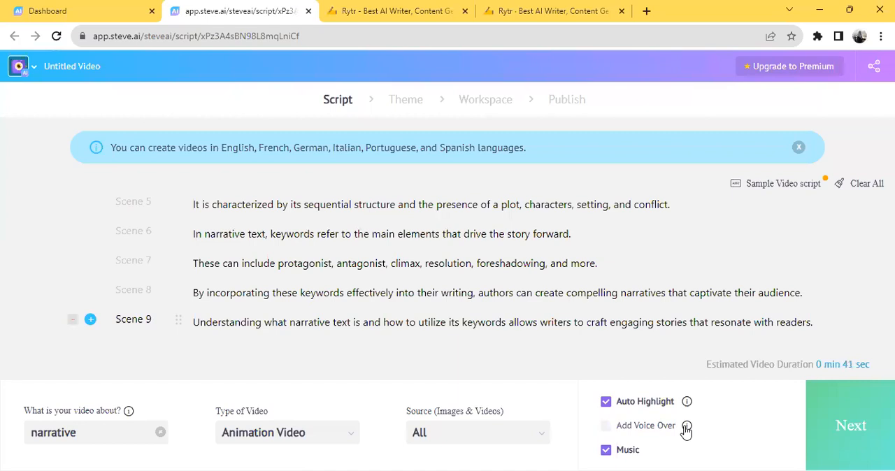
pyautogui.click(628, 426)
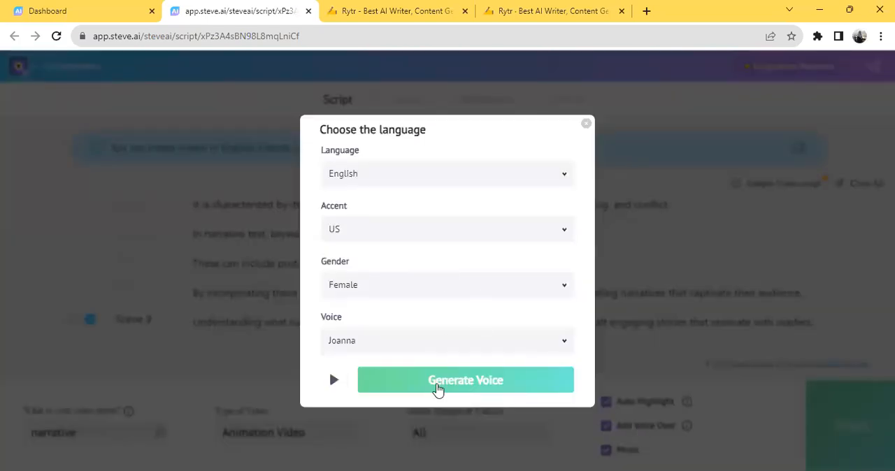
pyautogui.click(438, 389)
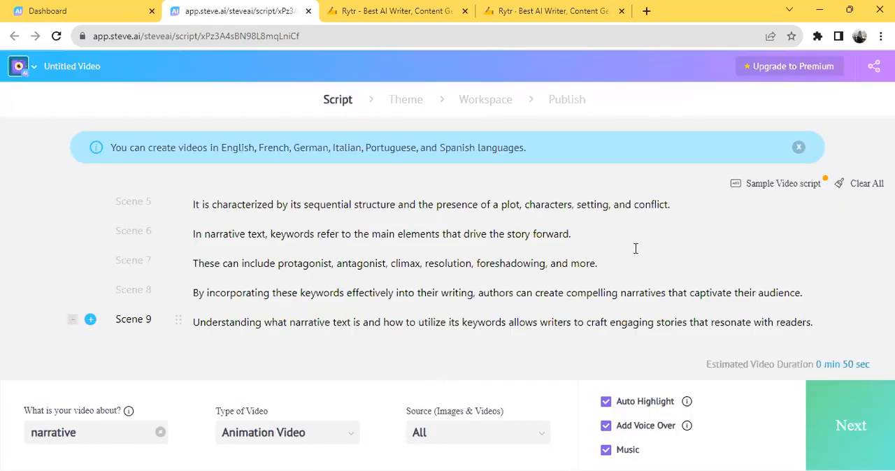
# Step: Check over the script, proceed to the Theme stage, and browse the available design styles
pyautogui.scroll(3, 710, 242)
pyautogui.scroll(-3, 697, 236)
pyautogui.click(859, 419)
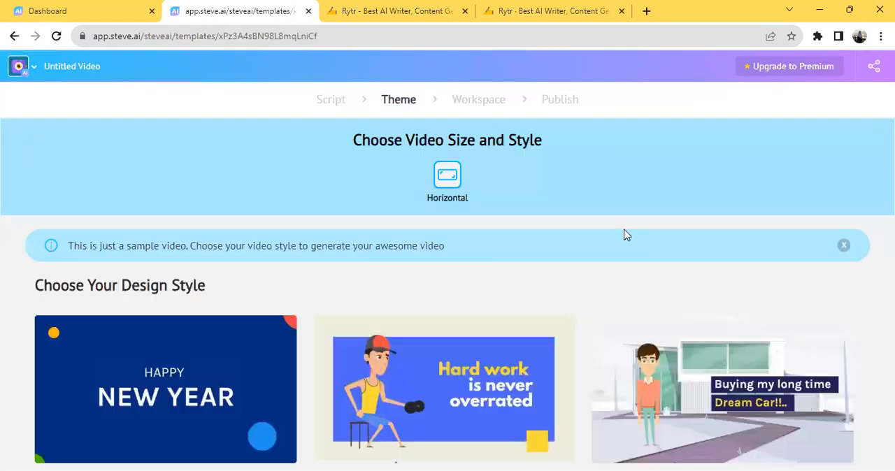
pyautogui.scroll(-5, 602, 214)
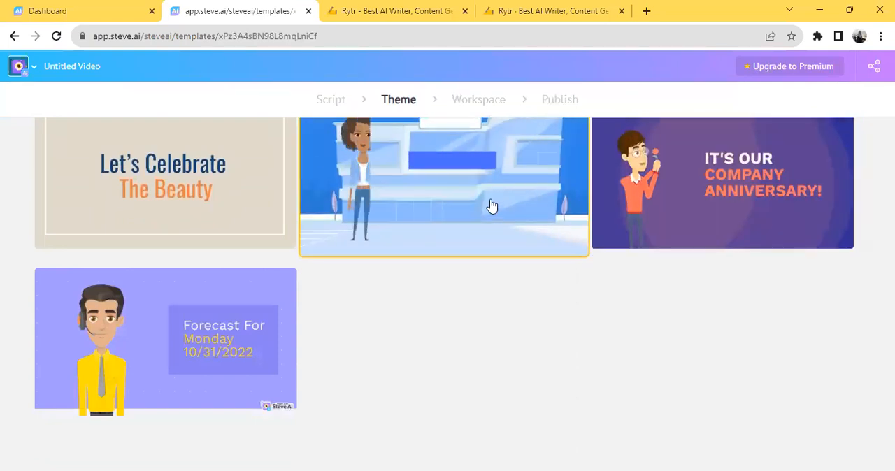
pyautogui.scroll(1, 492, 206)
pyautogui.scroll(-1, 492, 206)
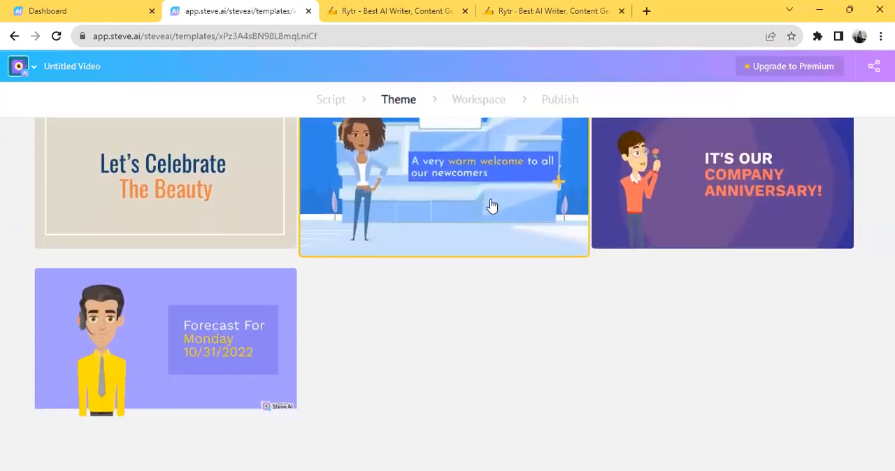
# Step: Choose the blue newcomer-welcome template with the office characters as the video's theme
pyautogui.scroll(1, 492, 206)
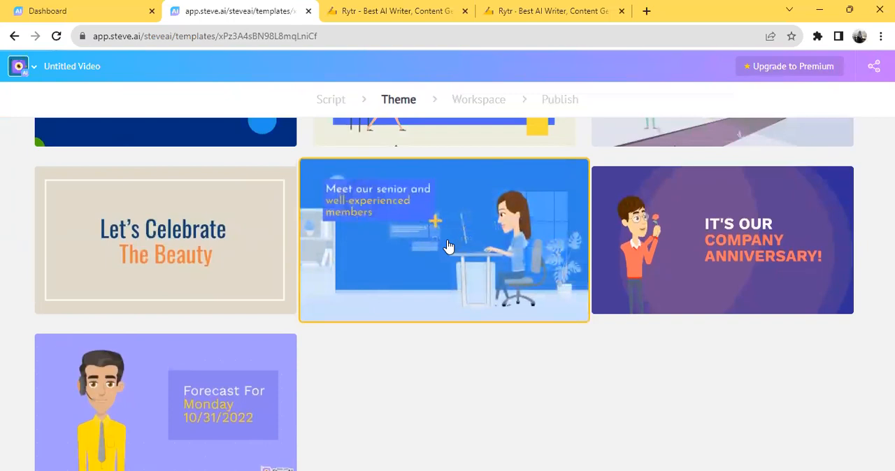
pyautogui.click(456, 248)
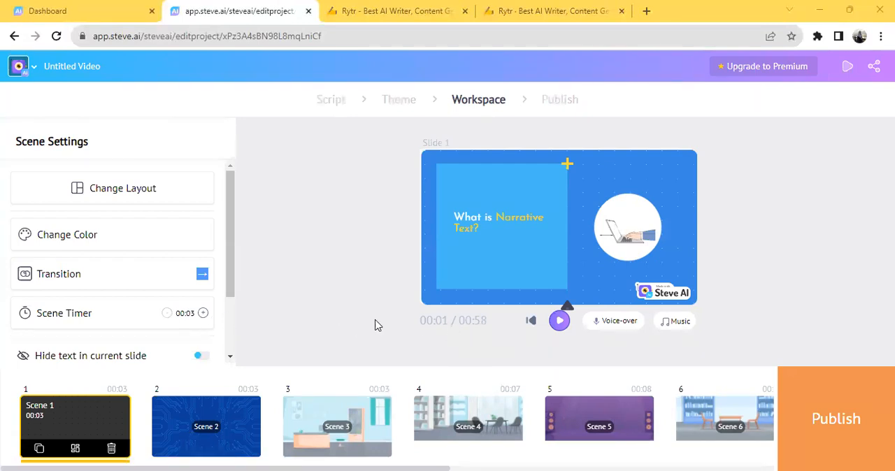
# Step: Set Scene 1's timer to 00:05 and switch its layout to the horizontal text band with the circled laptop illustration
pyautogui.click(203, 314)
pyautogui.click(203, 314)
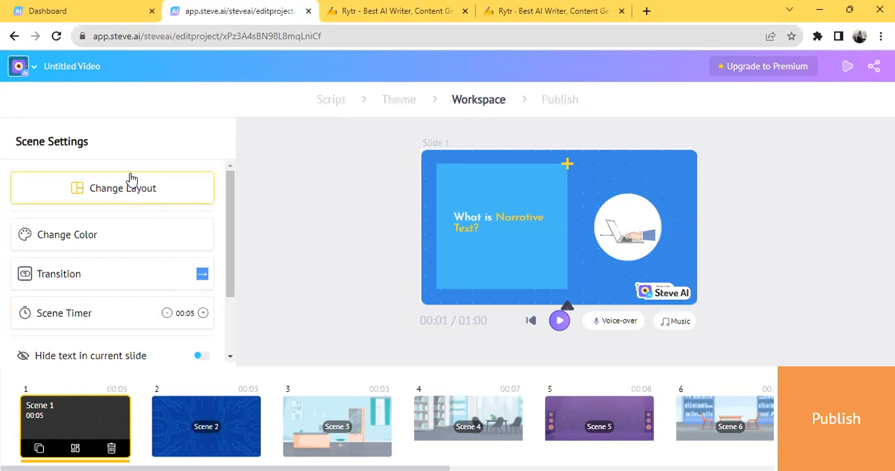
pyautogui.scroll(-2, 149, 196)
pyautogui.scroll(2, 150, 196)
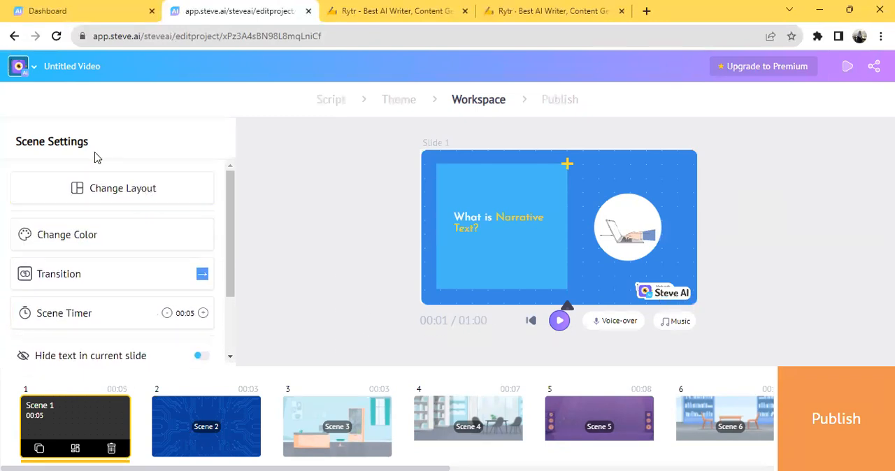
pyautogui.click(144, 201)
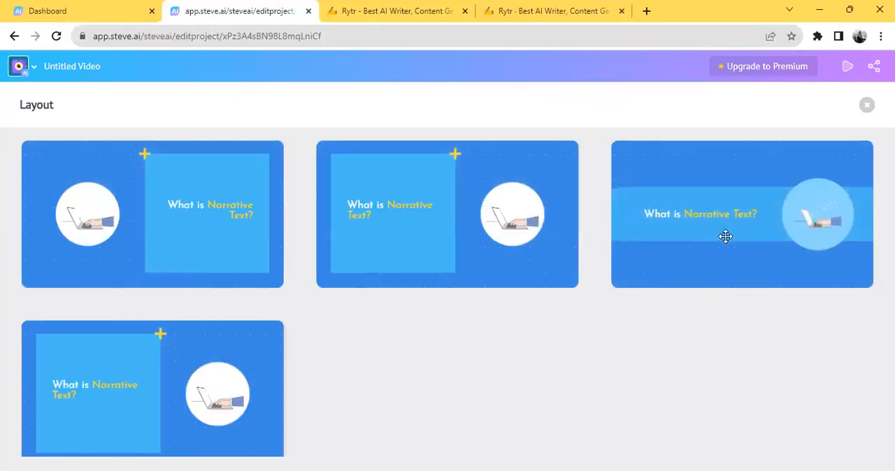
pyautogui.click(726, 238)
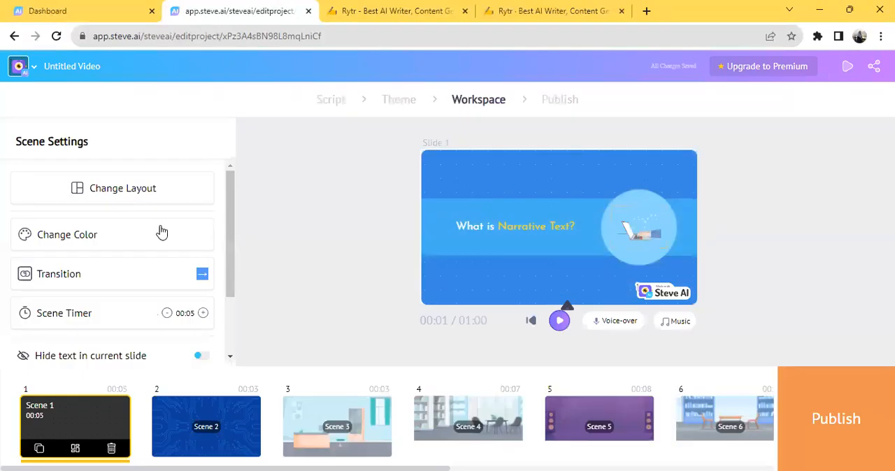
# Step: Look through the color themes available for Scene 1
pyautogui.click(75, 242)
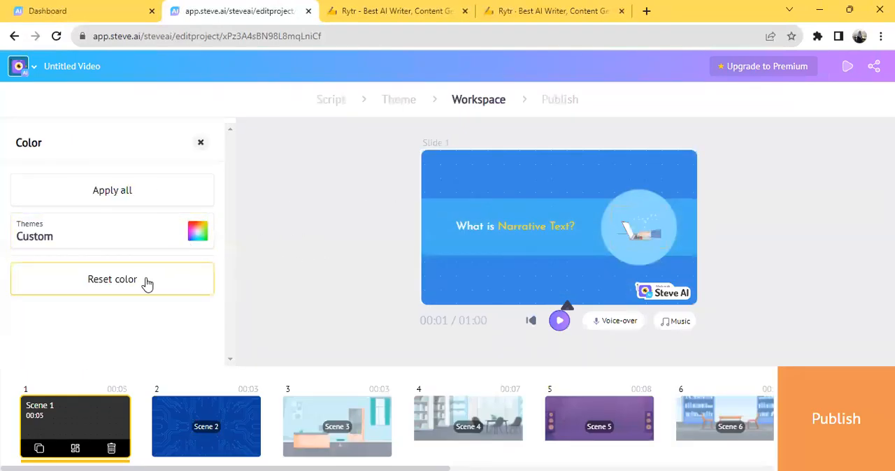
pyautogui.click(196, 239)
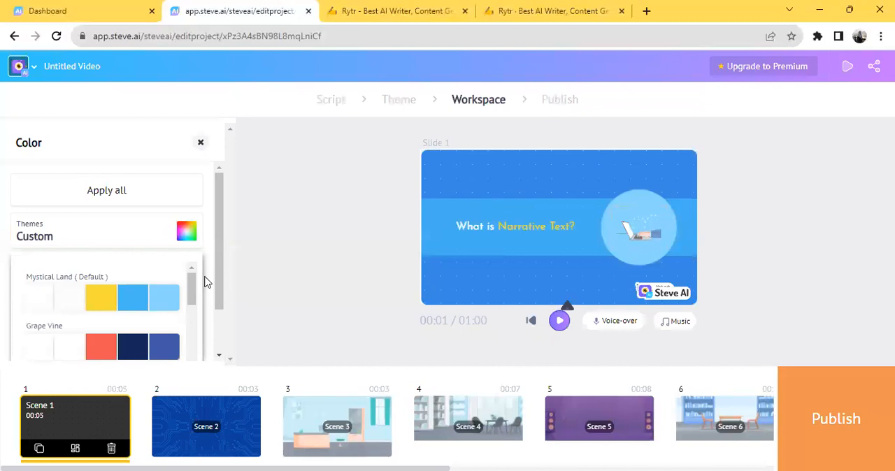
pyautogui.scroll(-5, 199, 284)
pyautogui.scroll(1, 200, 363)
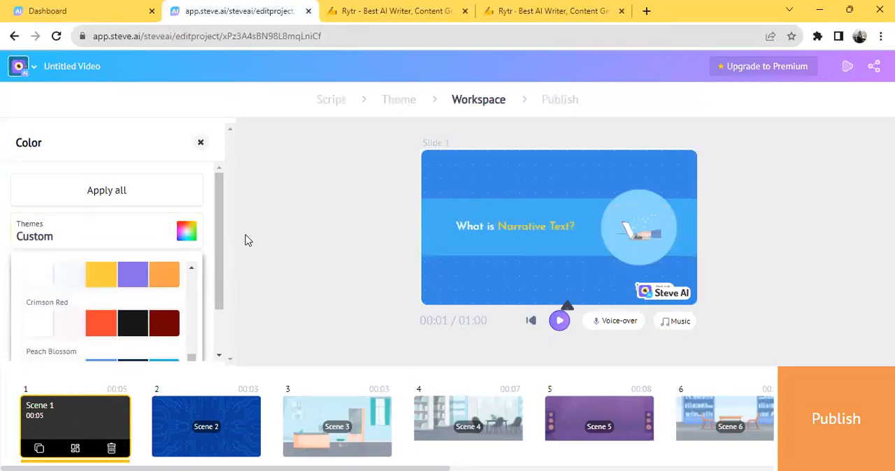
pyautogui.click(244, 235)
# Step: Try hiding the text in the current slide and in all slides, turning each option back off
pyautogui.scroll(-2, 196, 231)
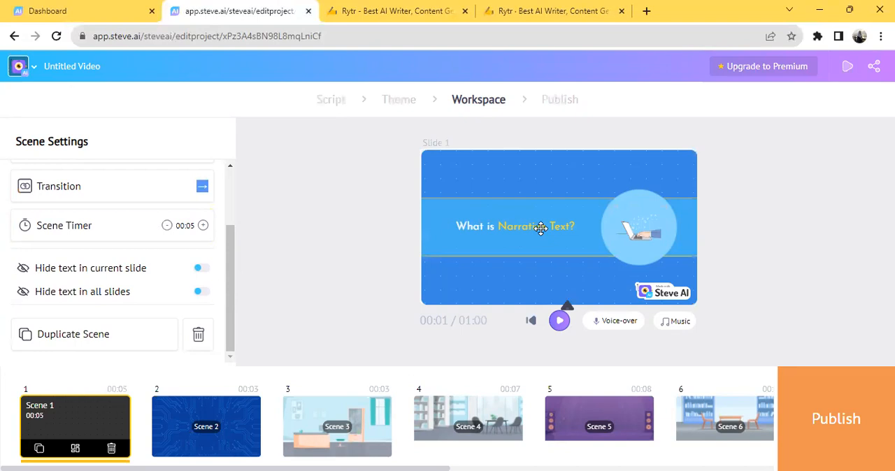
pyautogui.click(202, 269)
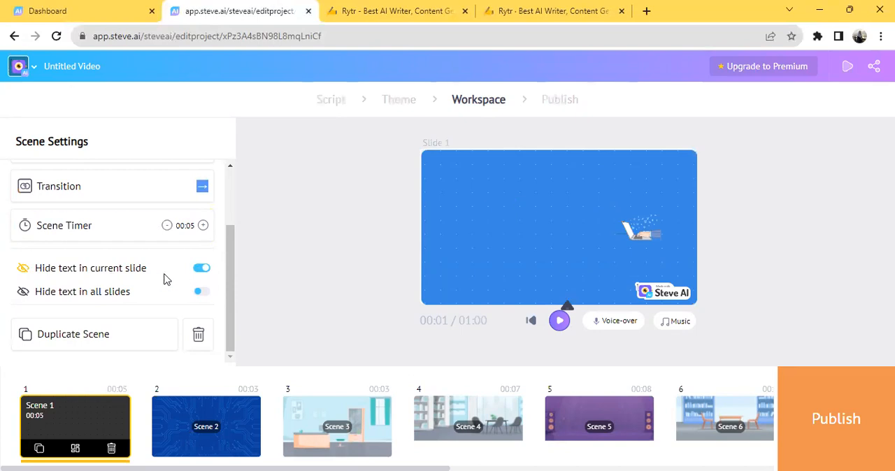
pyautogui.click(198, 274)
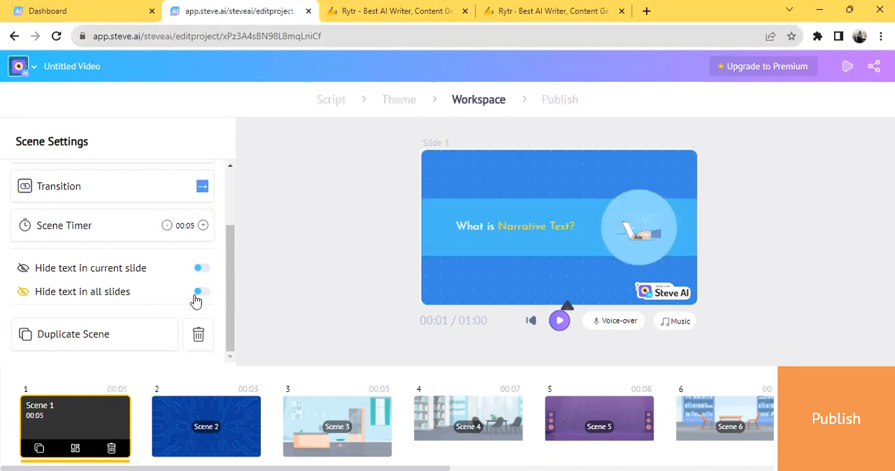
pyautogui.click(204, 294)
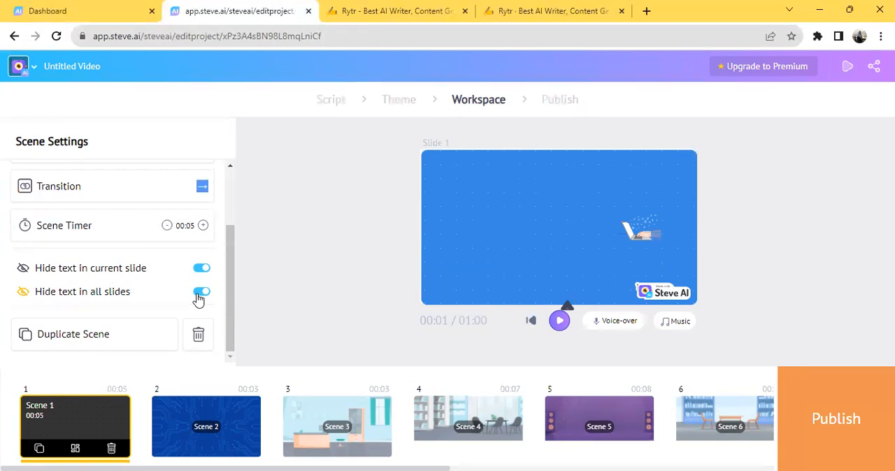
pyautogui.click(198, 294)
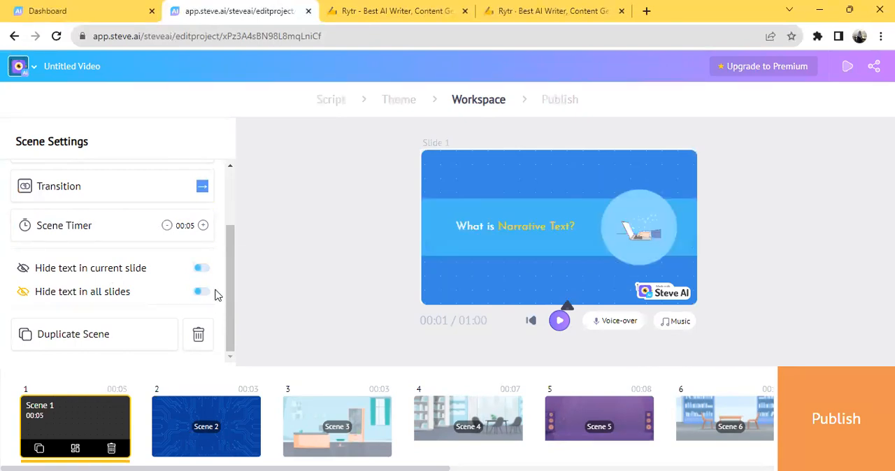
# Step: Try the Right, Top and Bottom transitions on Scene 1
pyautogui.scroll(1, 213, 210)
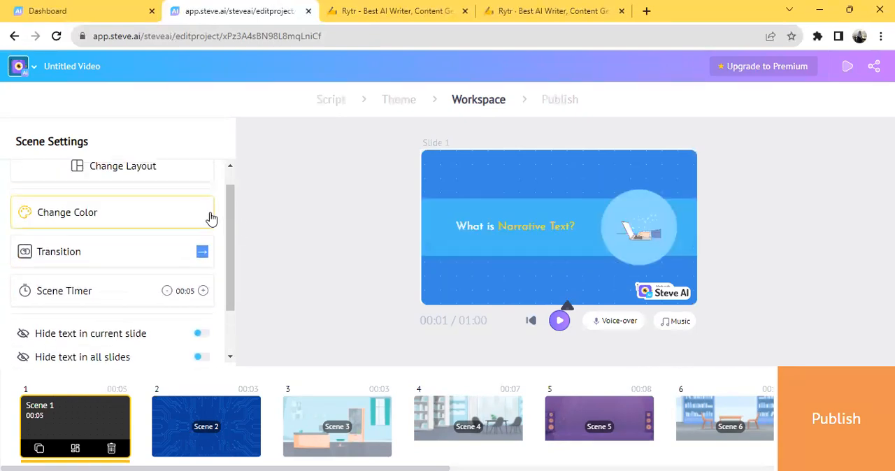
pyautogui.click(185, 260)
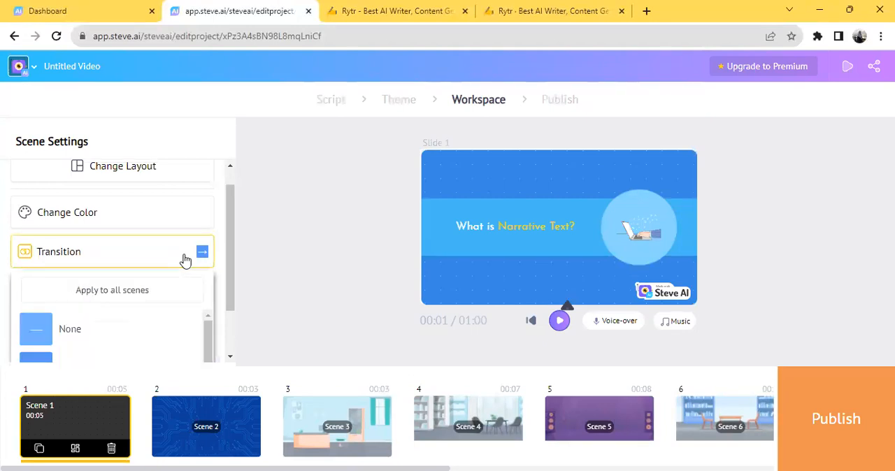
pyautogui.moveTo(229, 291); pyautogui.dragTo(229, 333)
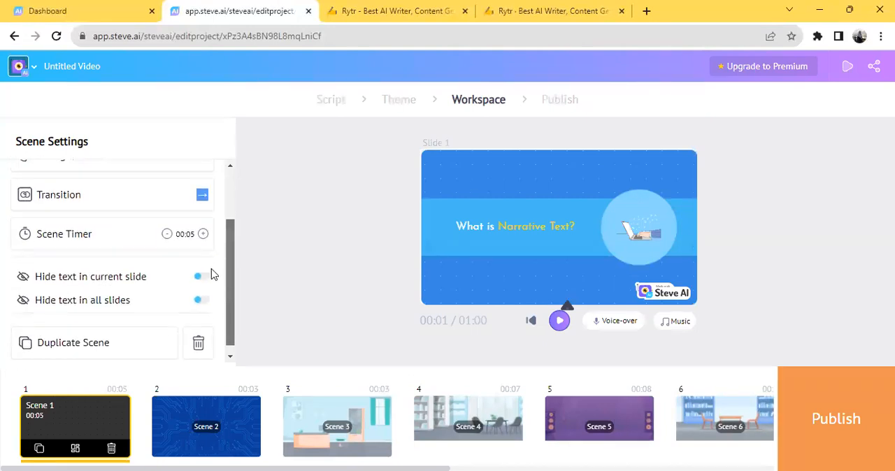
pyautogui.click(175, 202)
pyautogui.click(109, 324)
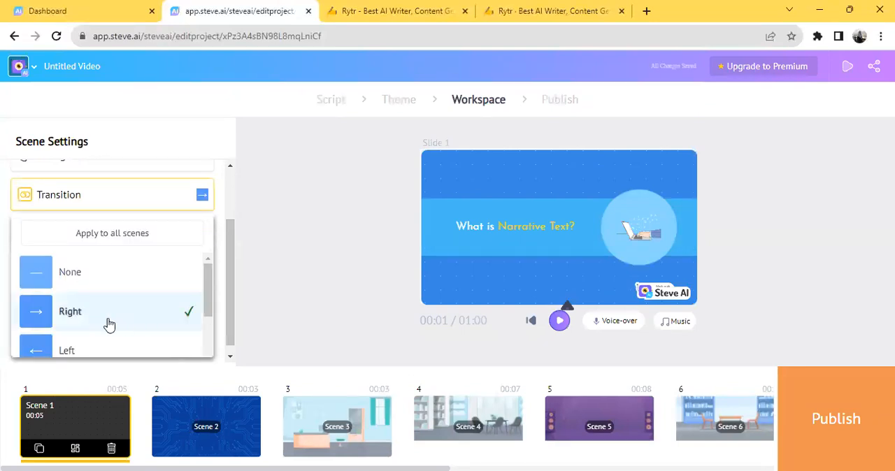
pyautogui.moveTo(208, 300); pyautogui.dragTo(204, 339)
pyautogui.click(121, 313)
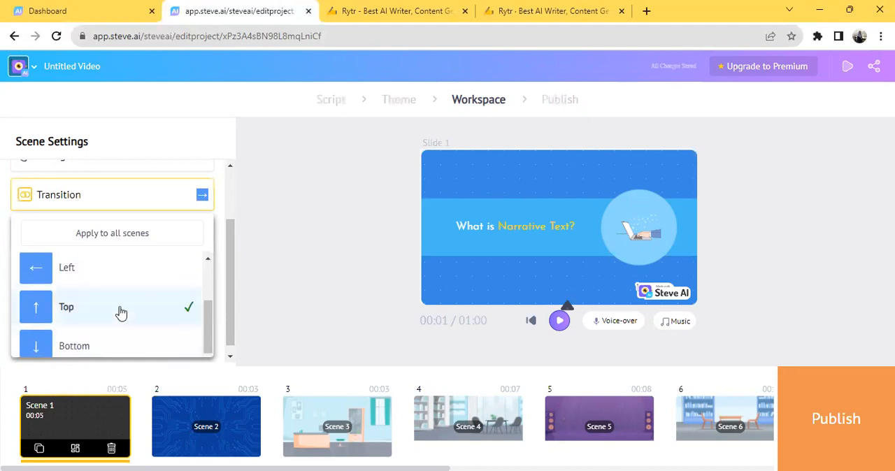
pyautogui.click(128, 350)
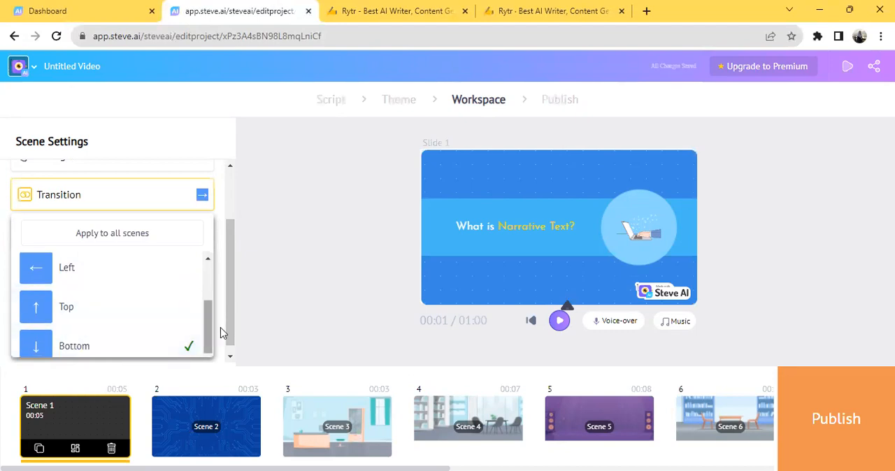
# Step: Set Scene 1's transition to Top and apply it to all scenes
pyautogui.scroll(3, 209, 330)
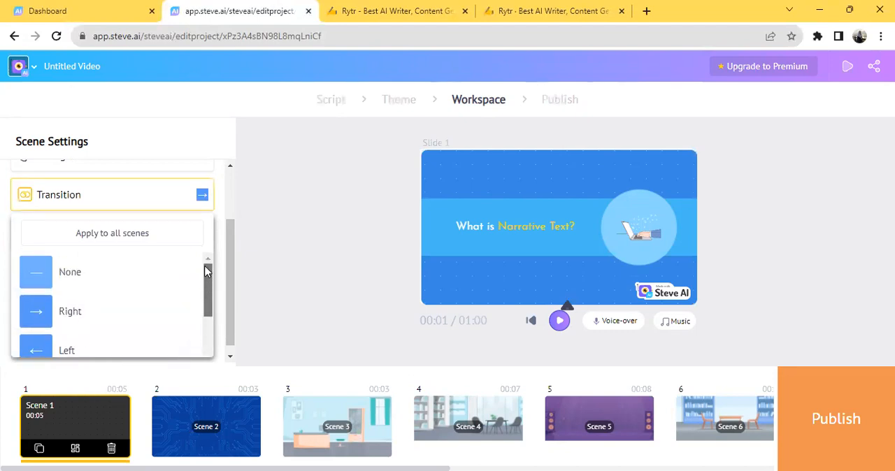
pyautogui.moveTo(215, 281); pyautogui.dragTo(208, 324)
pyautogui.click(103, 305)
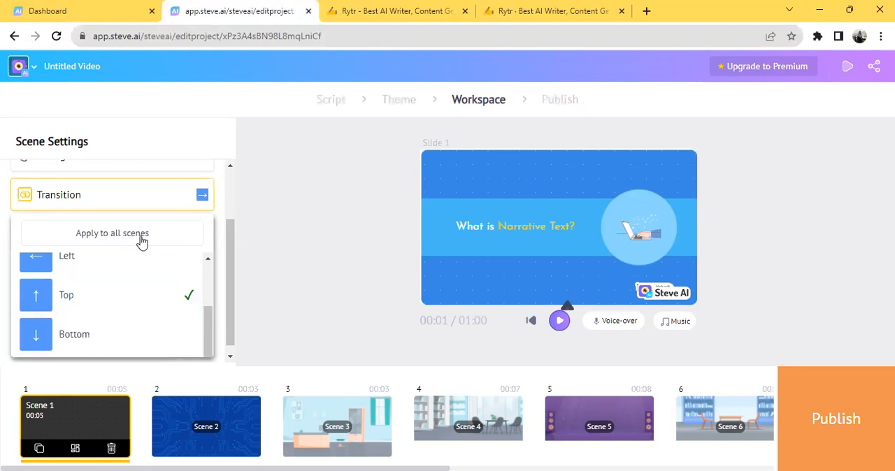
pyautogui.click(143, 238)
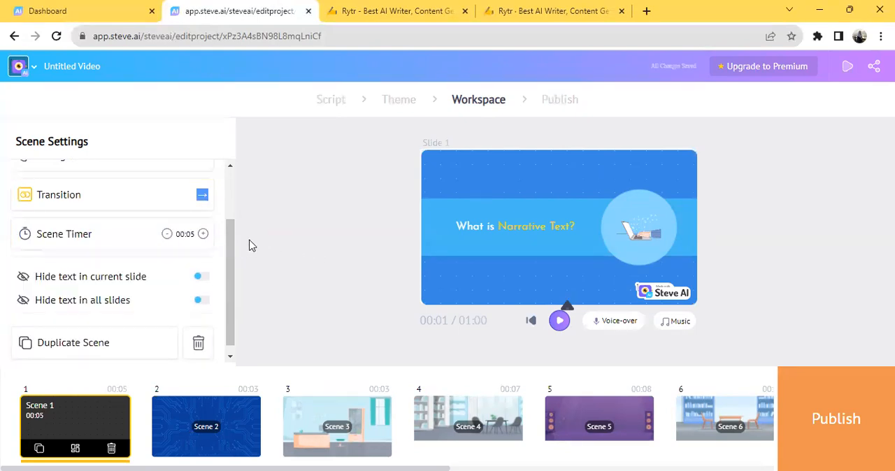
pyautogui.scroll(2, 223, 238)
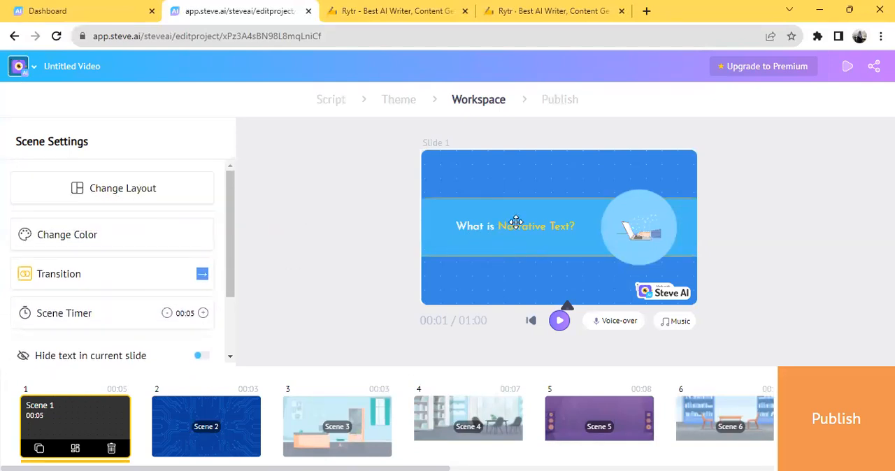
# Step: Browse the replacement properties and characters for the laptop illustration in Scene 1, and close the library
pyautogui.click(636, 238)
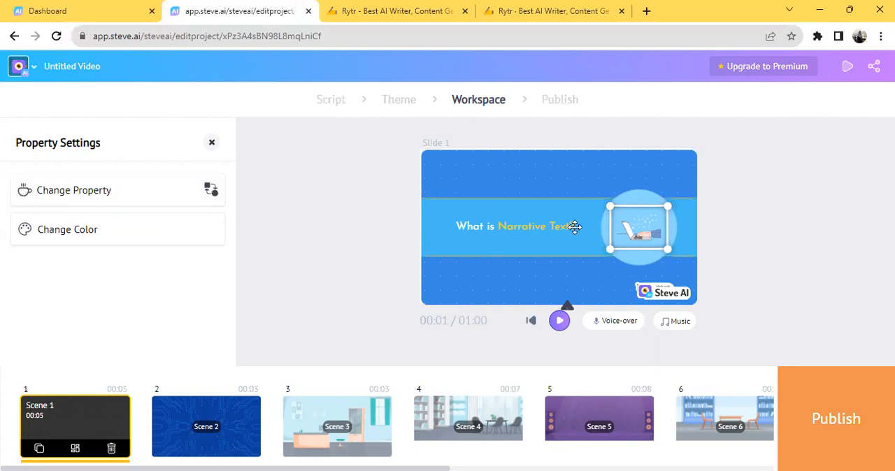
pyautogui.click(635, 269)
pyautogui.click(632, 235)
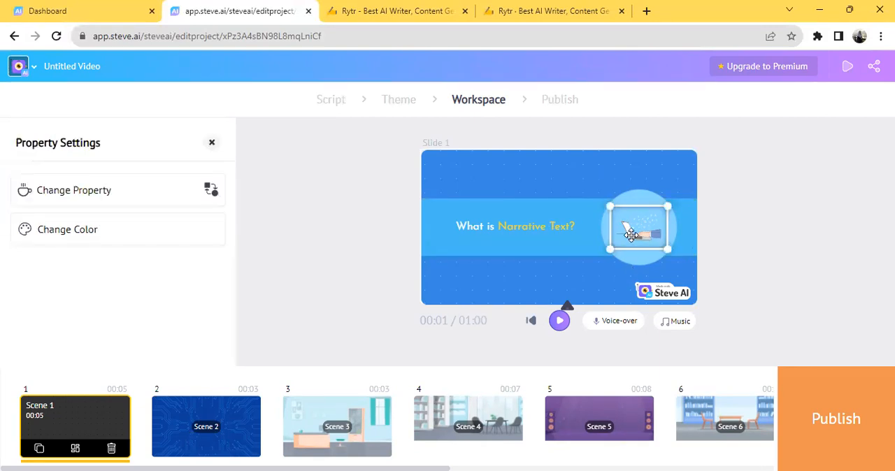
pyautogui.click(100, 203)
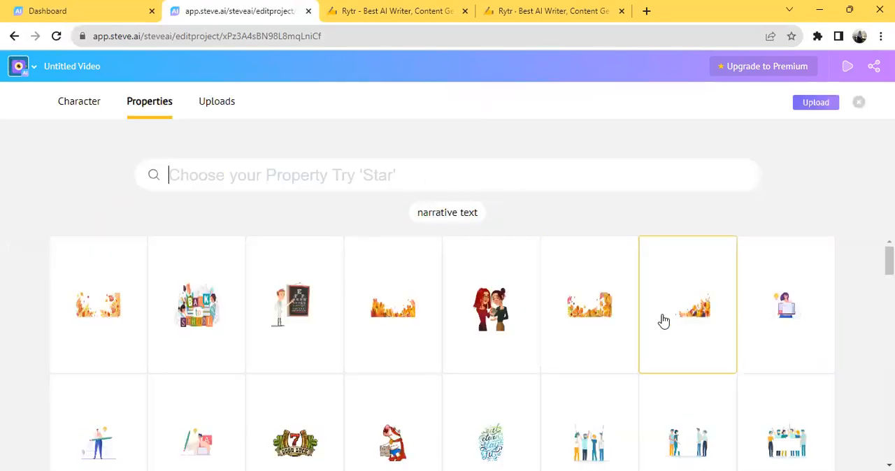
pyautogui.scroll(-5, 492, 302)
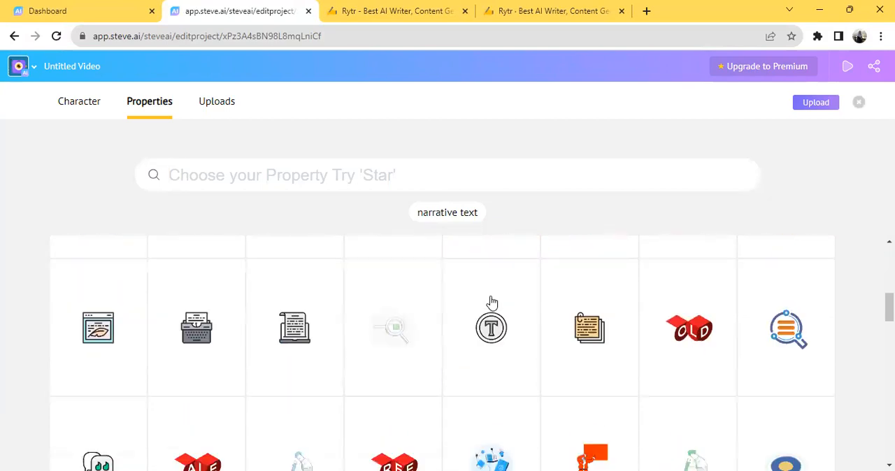
pyautogui.scroll(-3, 492, 302)
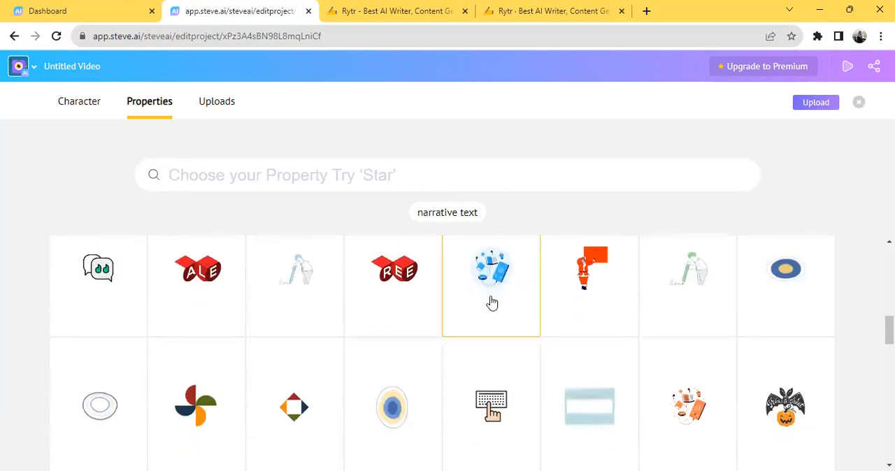
pyautogui.scroll(-7, 492, 302)
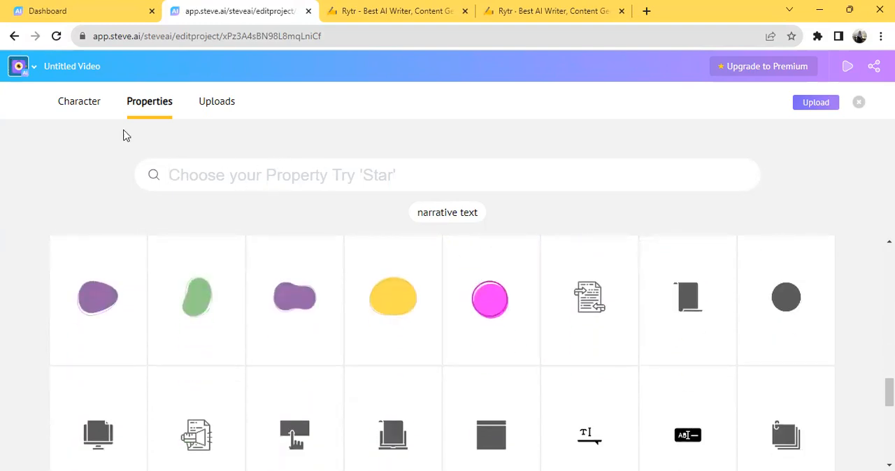
pyautogui.click(89, 108)
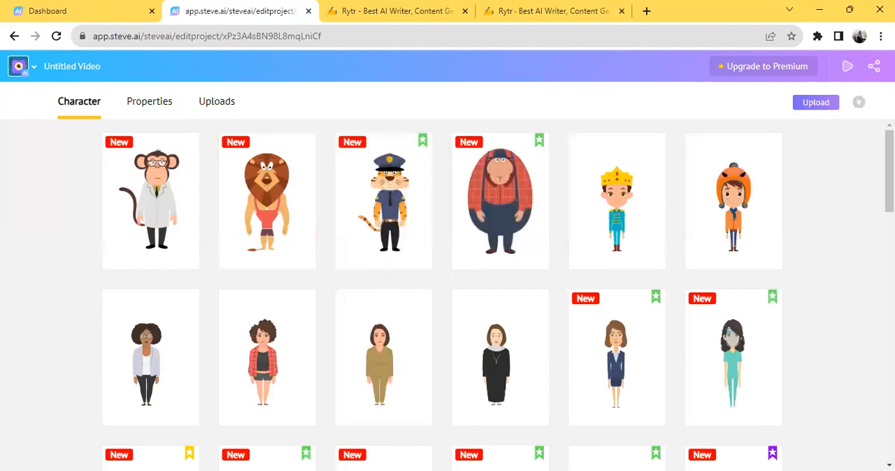
pyautogui.click(859, 106)
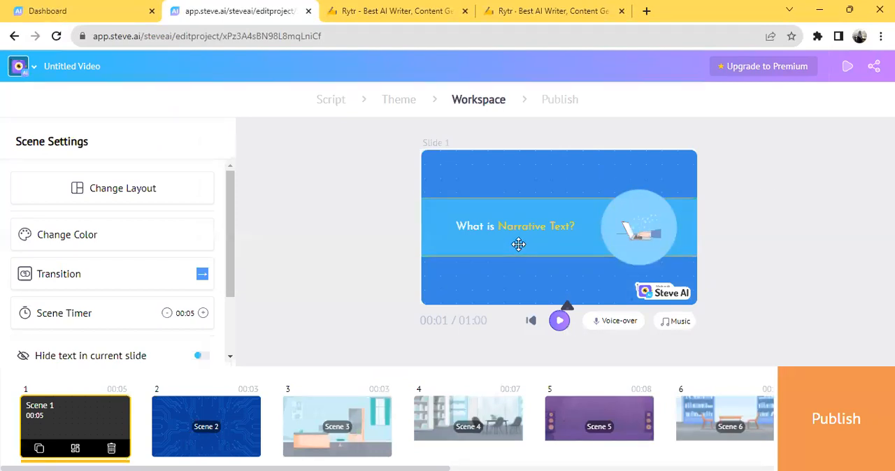
# Step: Replace Scene 2's background with the lined notebook-paper background from the background library
pyautogui.click(206, 430)
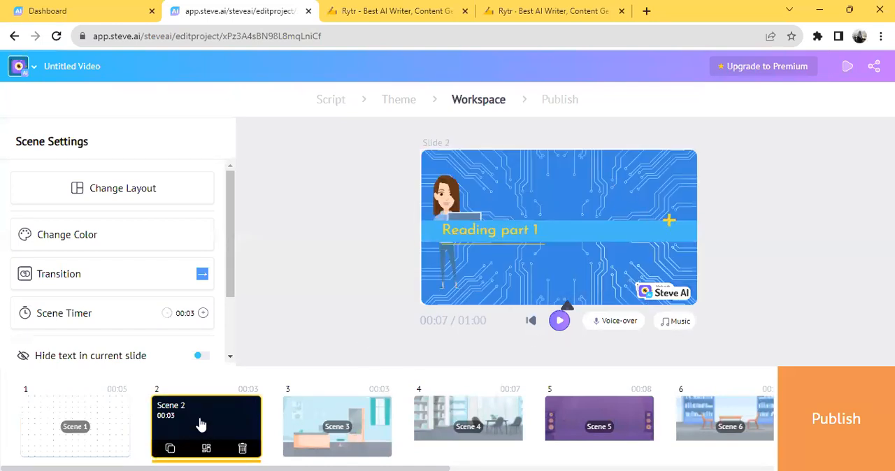
pyautogui.click(544, 165)
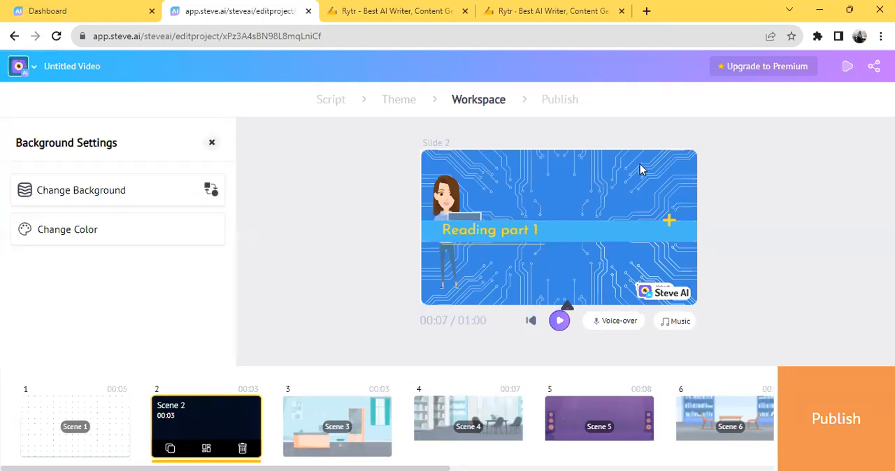
pyautogui.click(76, 193)
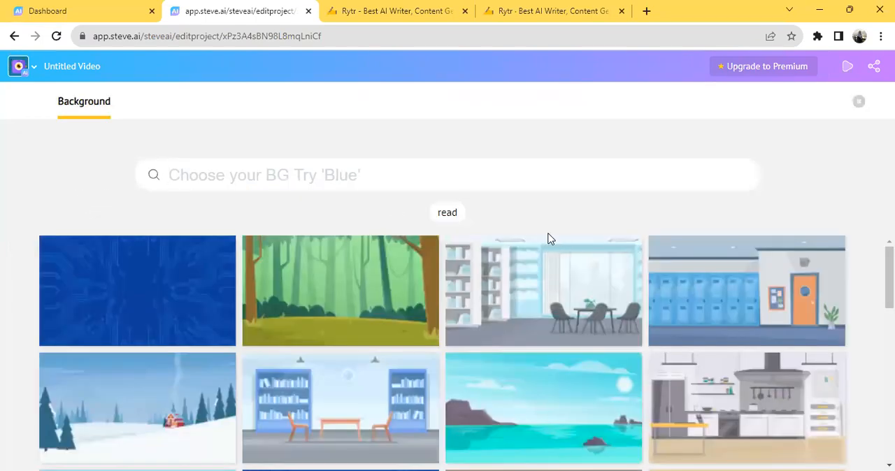
pyautogui.scroll(-5, 643, 250)
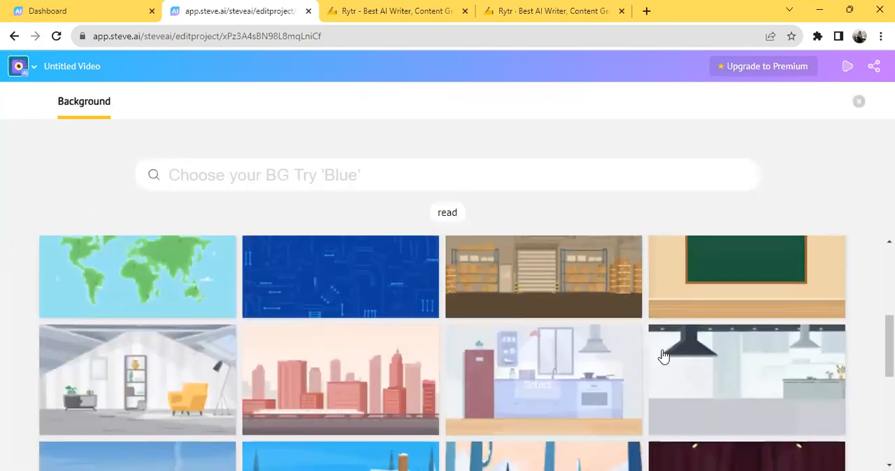
pyautogui.scroll(-3, 613, 369)
pyautogui.scroll(-3, 606, 377)
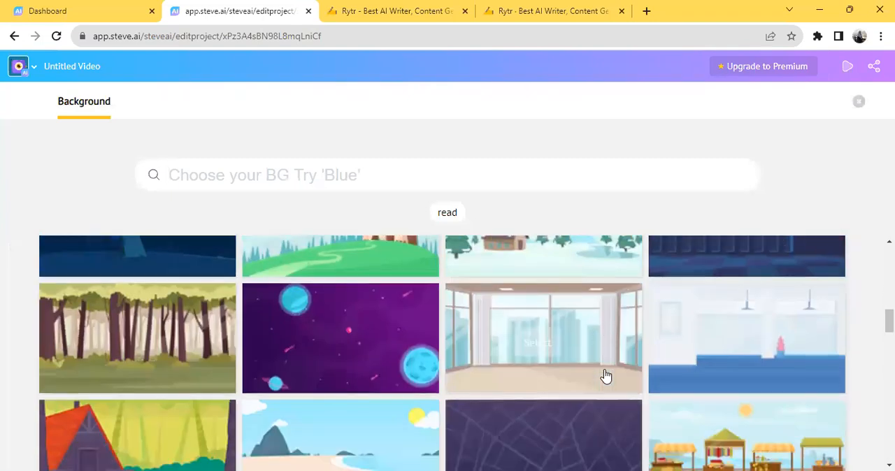
pyautogui.scroll(-6, 606, 376)
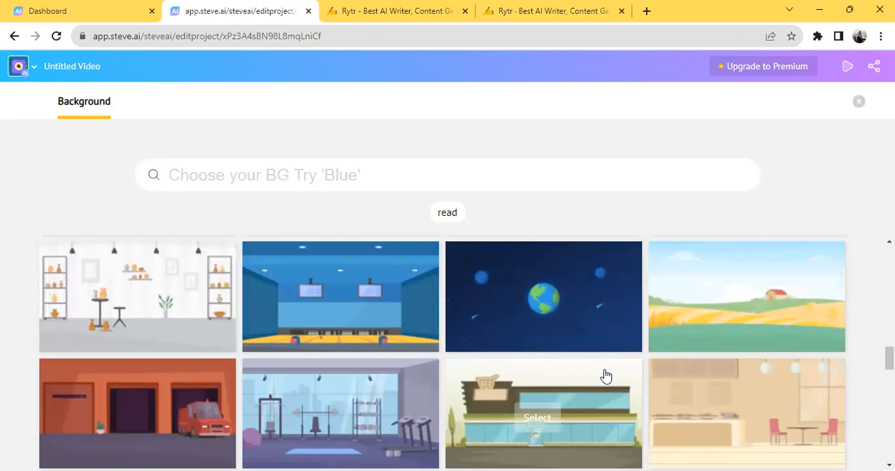
pyautogui.scroll(-2, 605, 377)
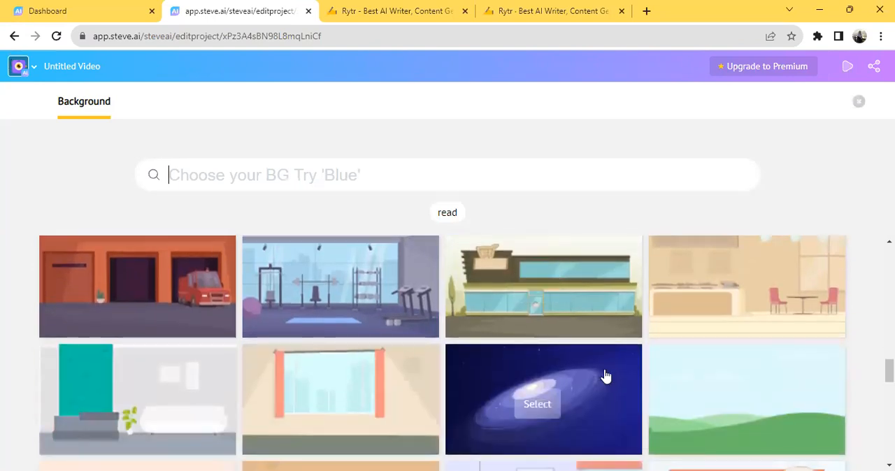
pyautogui.scroll(-1, 606, 376)
pyautogui.scroll(-2, 606, 376)
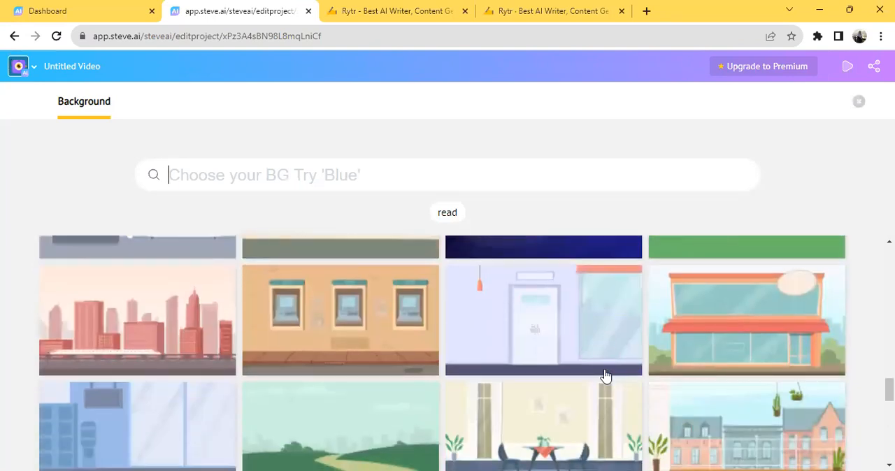
pyautogui.scroll(-4, 606, 376)
pyautogui.scroll(-3, 606, 376)
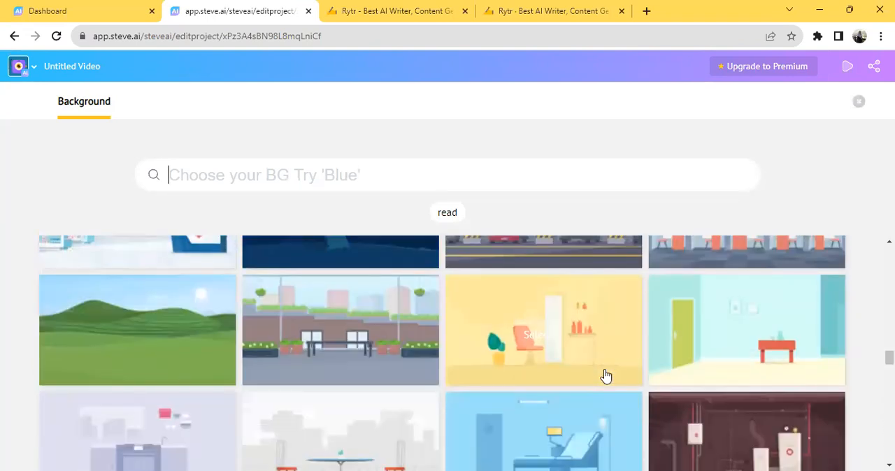
pyautogui.scroll(-3, 606, 377)
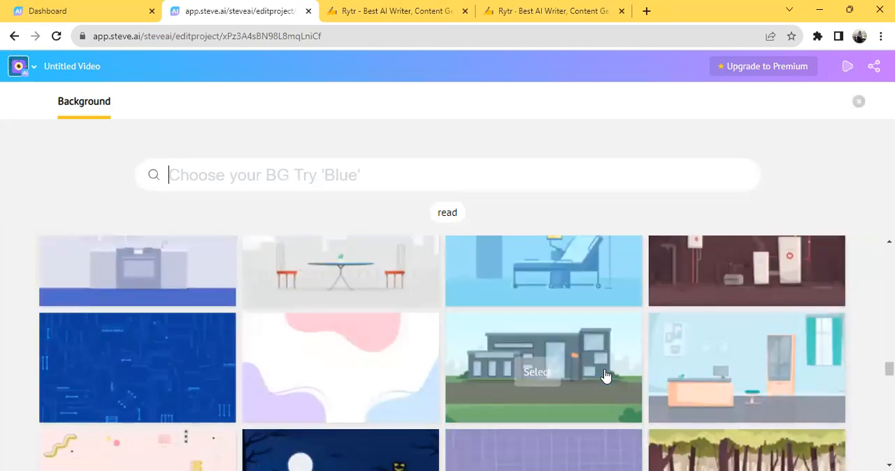
pyautogui.scroll(-3, 606, 376)
pyautogui.scroll(-3, 606, 376)
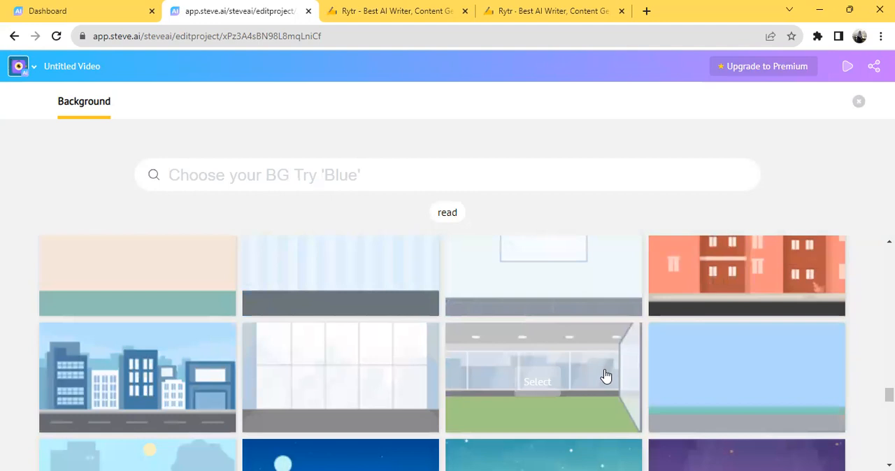
pyautogui.scroll(-3, 606, 376)
pyautogui.scroll(-3, 606, 376)
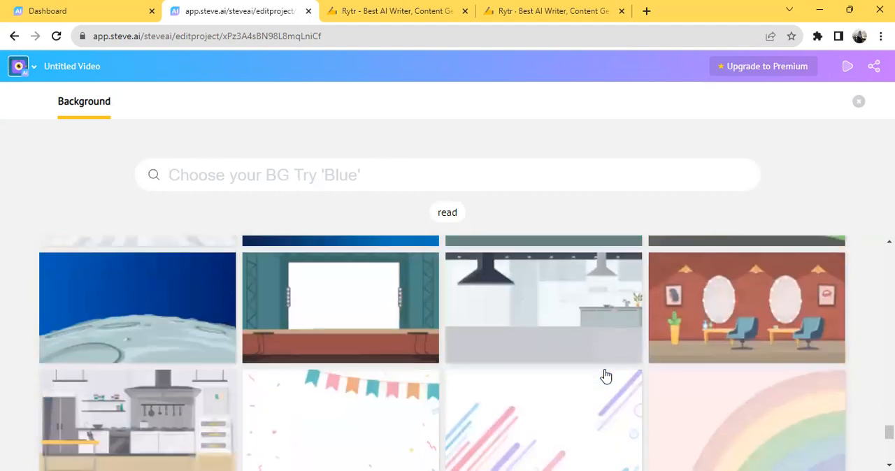
pyautogui.scroll(3, 606, 376)
pyautogui.scroll(1, 606, 376)
pyautogui.moveTo(605, 376)
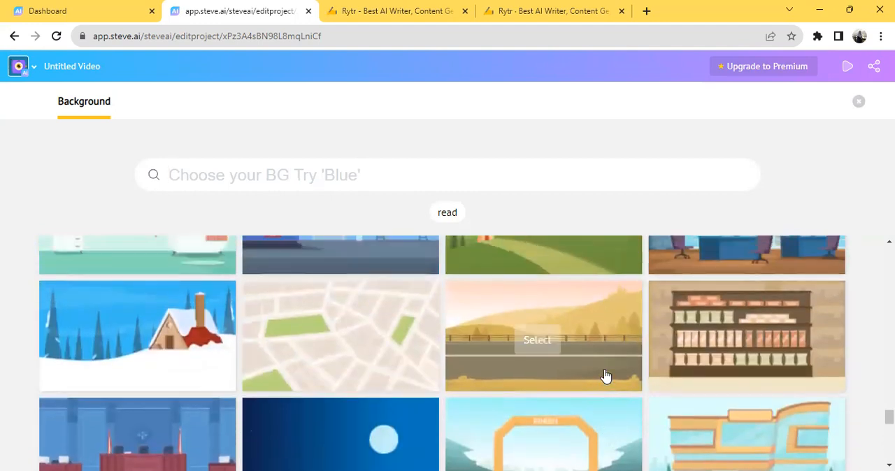
pyautogui.scroll(-3, 606, 377)
pyautogui.scroll(-3, 609, 373)
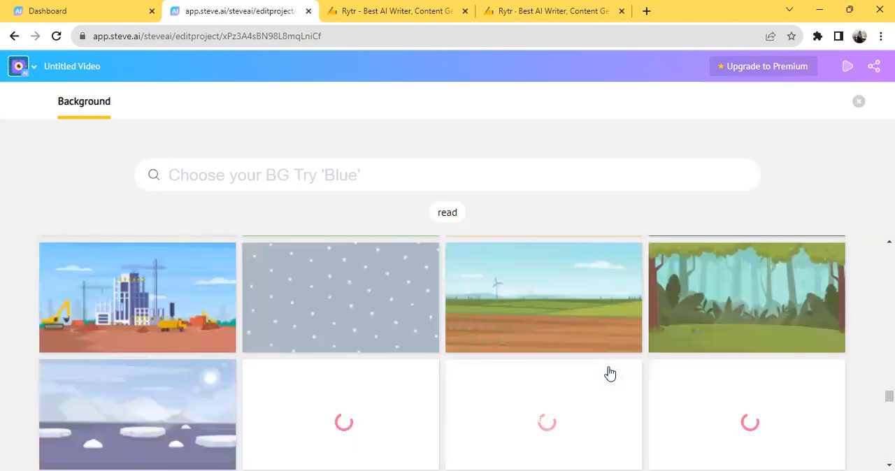
pyautogui.scroll(-5, 609, 374)
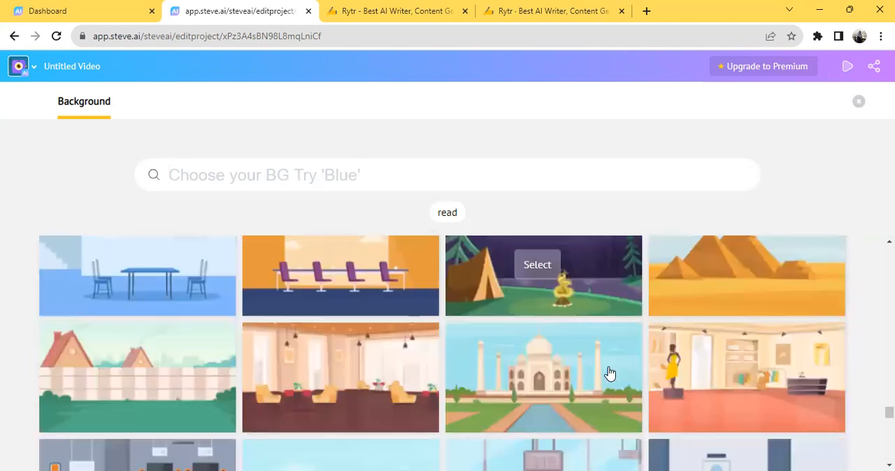
pyautogui.scroll(-3, 610, 374)
pyautogui.scroll(3, 610, 373)
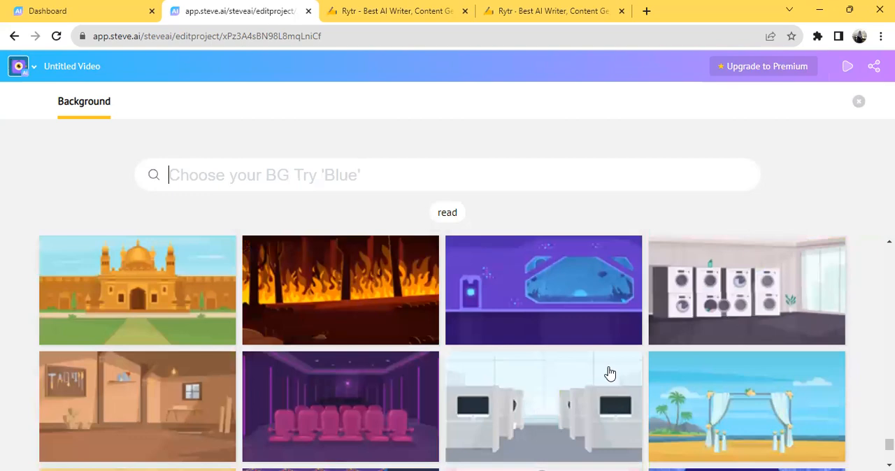
pyautogui.scroll(-3, 609, 374)
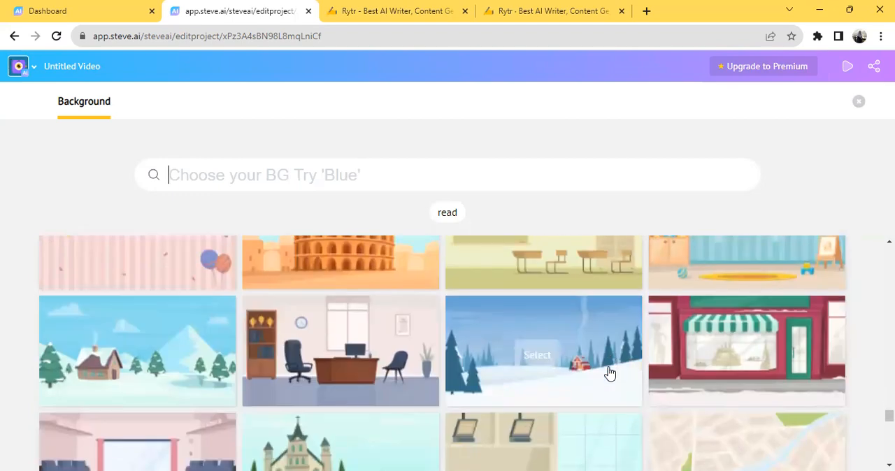
pyautogui.scroll(-8, 609, 373)
pyautogui.scroll(10, 608, 374)
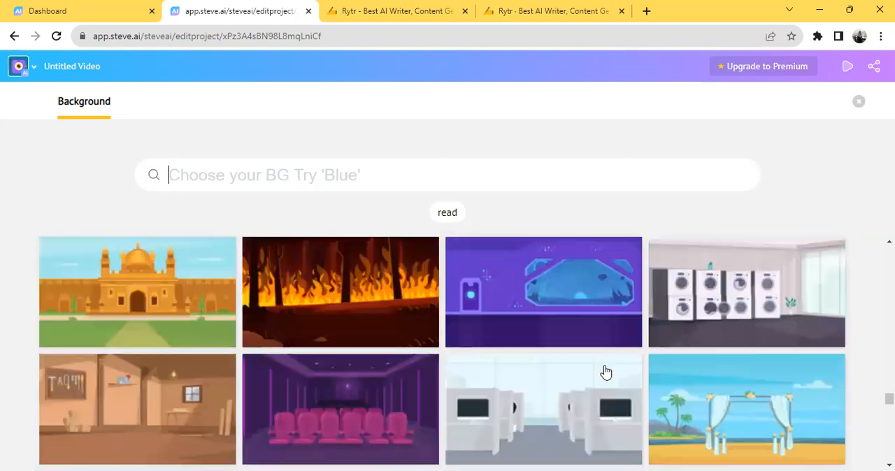
pyautogui.scroll(10, 606, 372)
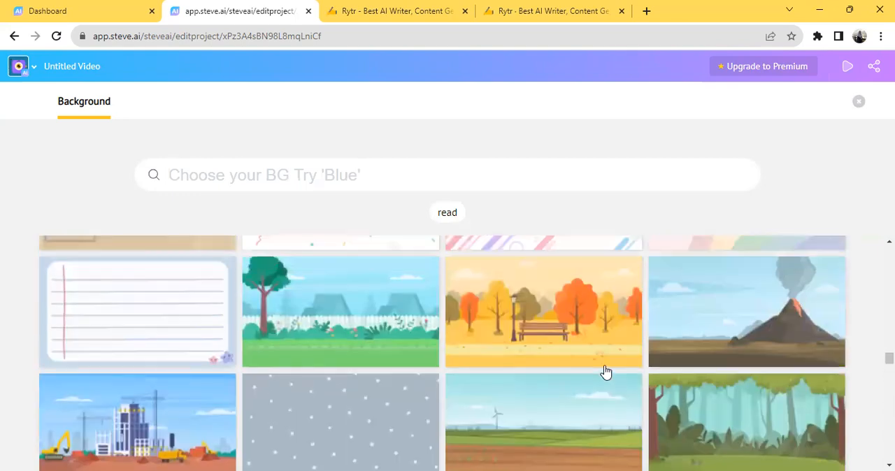
pyautogui.scroll(3, 606, 372)
pyautogui.scroll(-4, 290, 315)
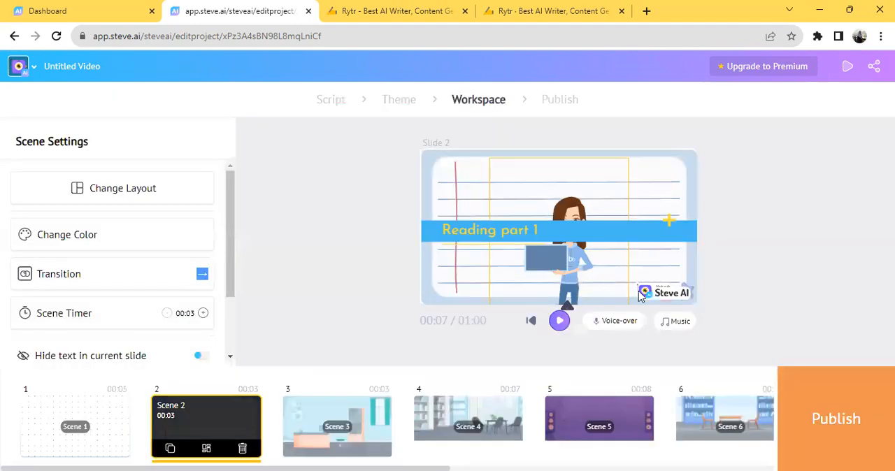
# Step: Move the "Reading part 1" banner in Scene 2 up to the top of the slide, above the woman's face
pyautogui.click(634, 207)
pyautogui.moveTo(634, 206); pyautogui.dragTo(632, 187)
pyautogui.click(831, 254)
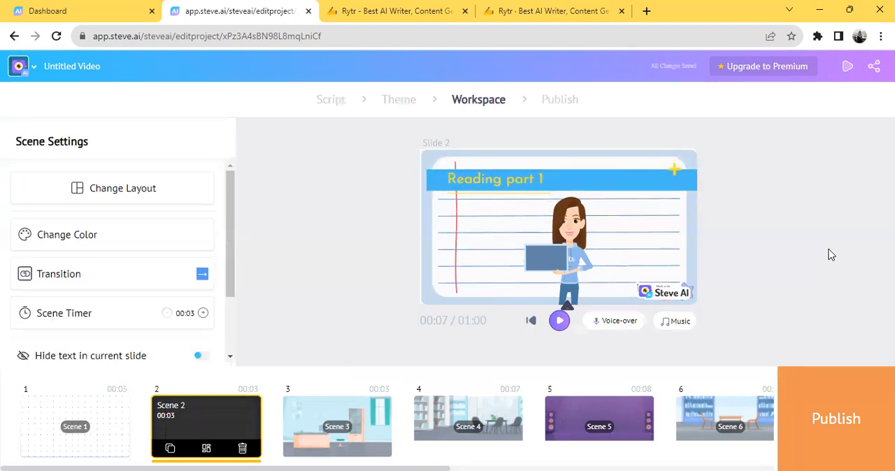
# Step: In Scene 3, lower the "Definition of Narrative Text" banner and change the woman's action to sitting on a stack of books
pyautogui.click(325, 420)
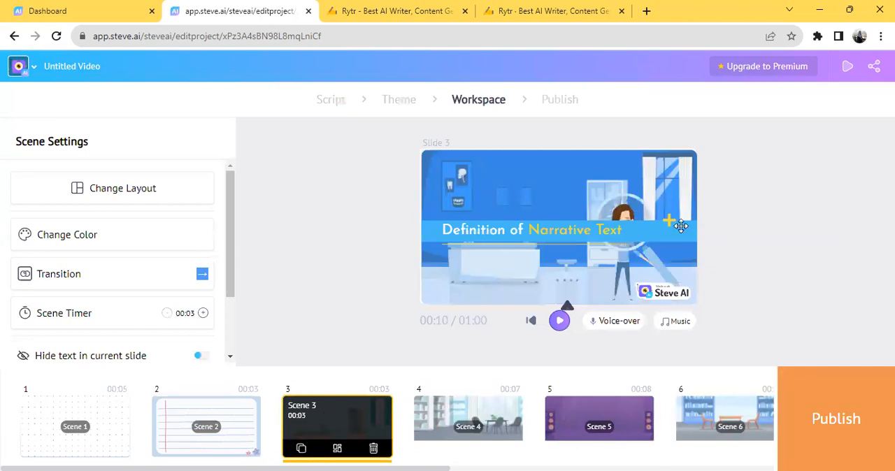
pyautogui.moveTo(666, 228); pyautogui.dragTo(664, 275)
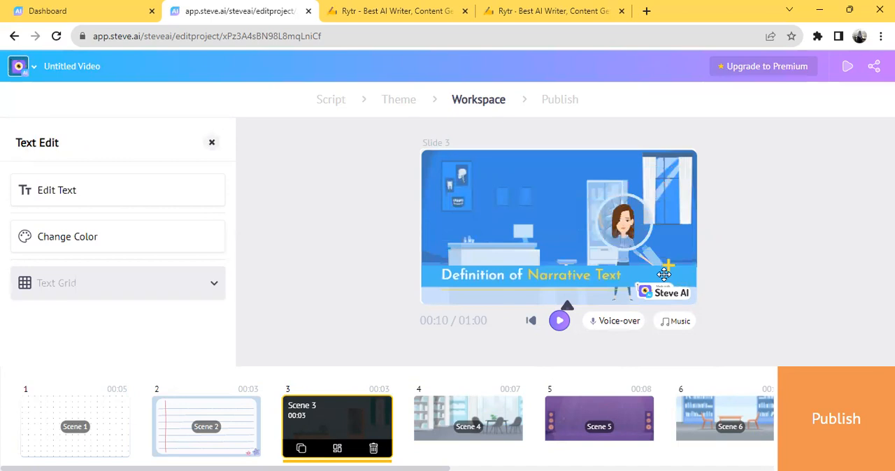
pyautogui.click(631, 220)
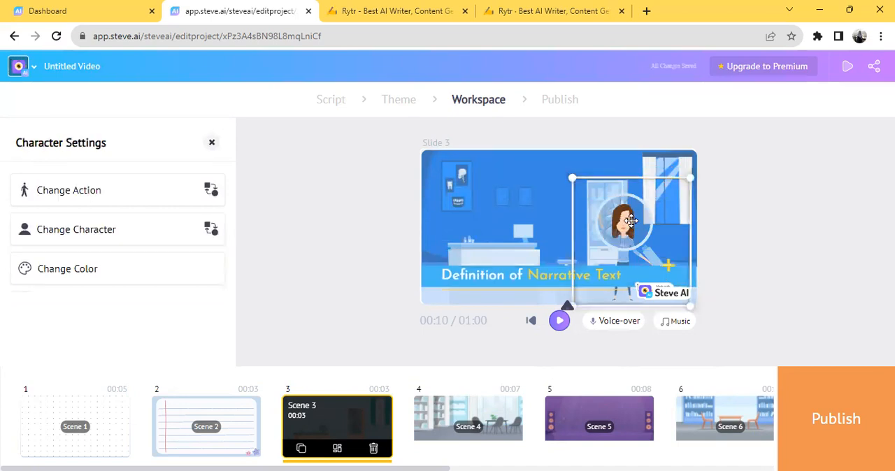
pyautogui.click(68, 190)
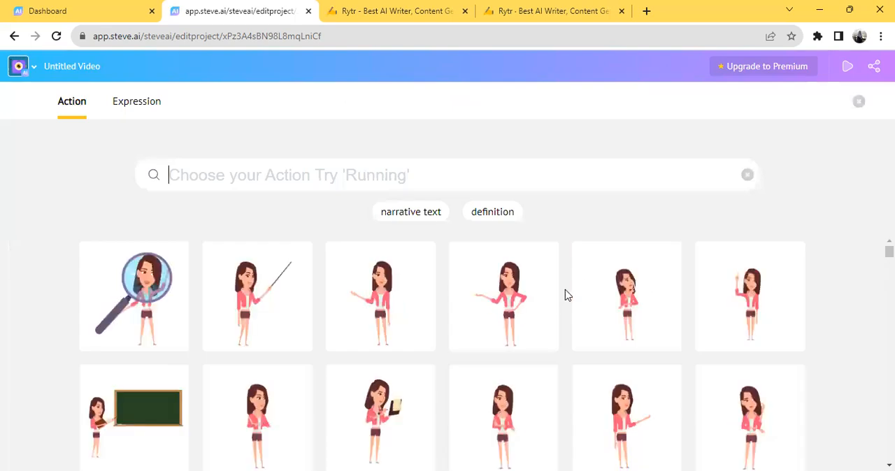
pyautogui.scroll(-2, 557, 297)
pyautogui.scroll(-2, 466, 316)
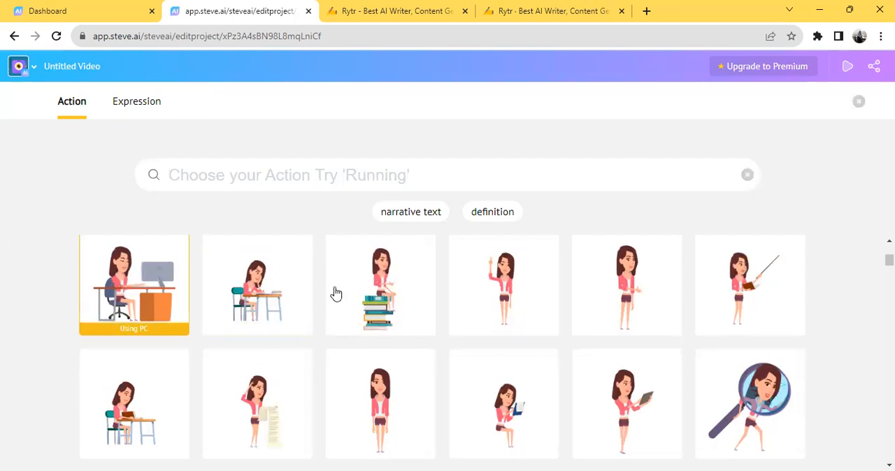
pyautogui.click(375, 282)
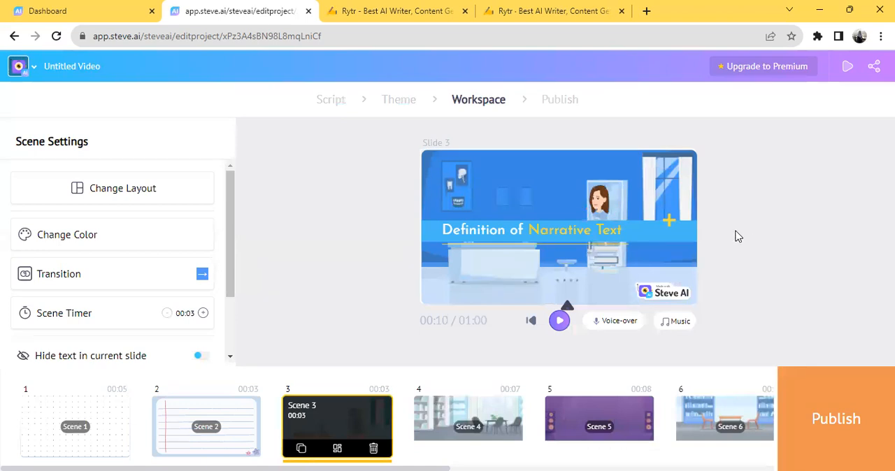
# Step: Enlarge the seated woman in Scene 3 and reposition her in front of the window, beside the title text
pyautogui.click(661, 234)
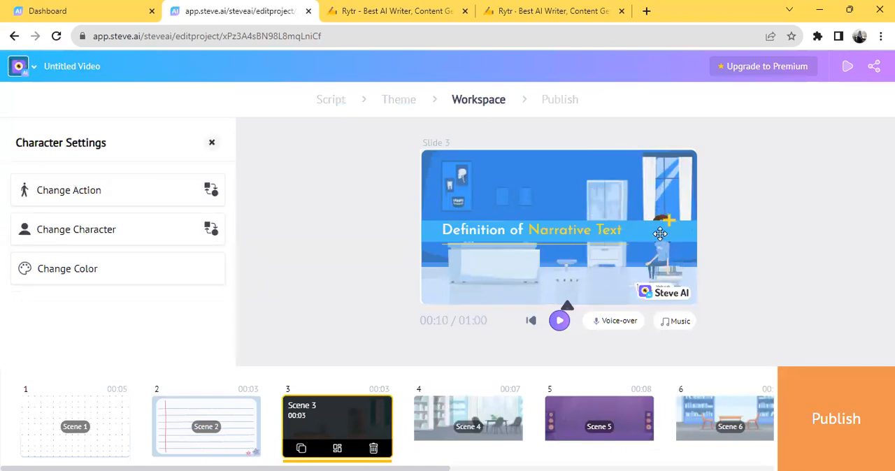
pyautogui.moveTo(660, 233); pyautogui.dragTo(663, 205)
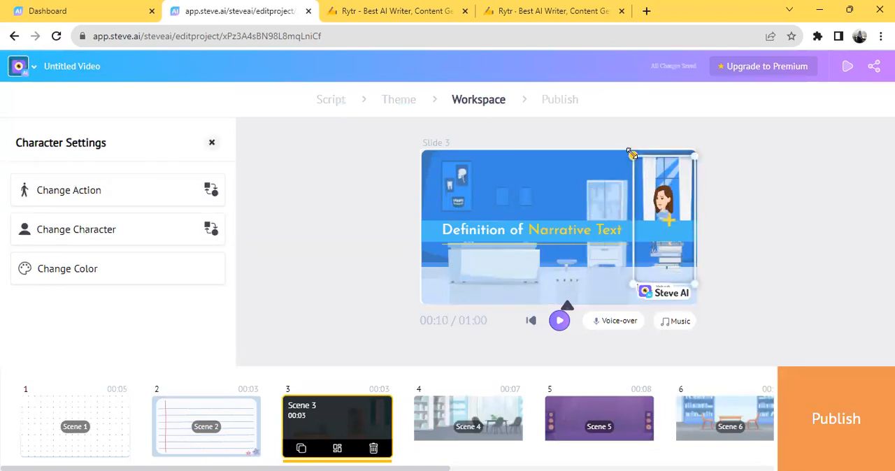
pyautogui.moveTo(633, 154); pyautogui.dragTo(579, 149)
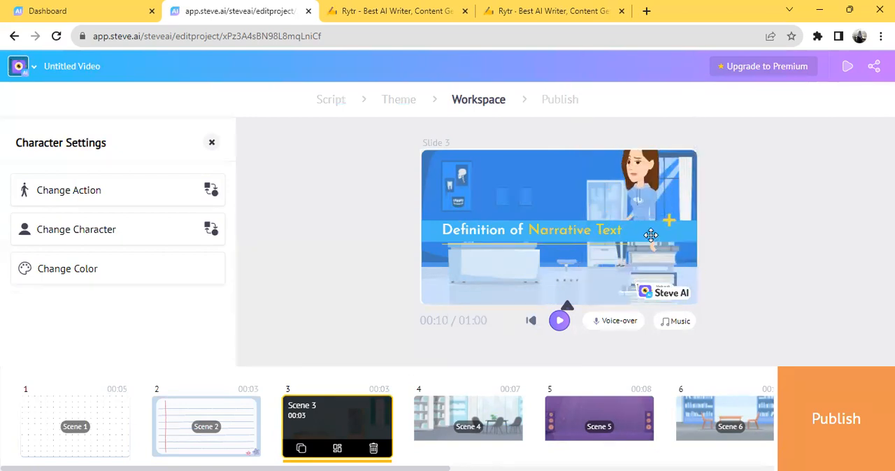
pyautogui.click(661, 256)
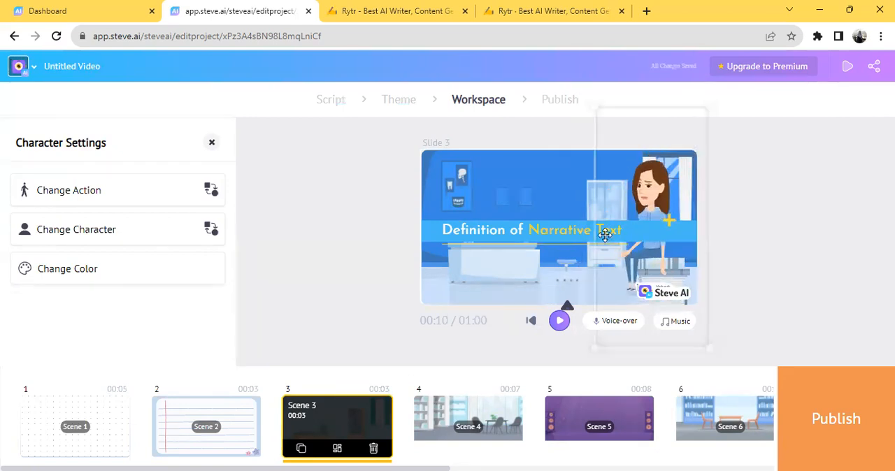
# Step: Change the woman's action in Scene 3 to "Sitting and writing"
pyautogui.click(91, 198)
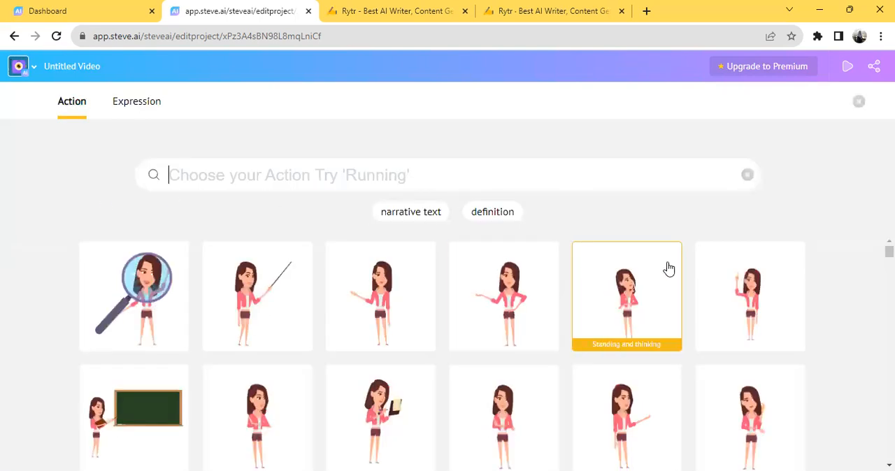
pyautogui.scroll(-3, 552, 292)
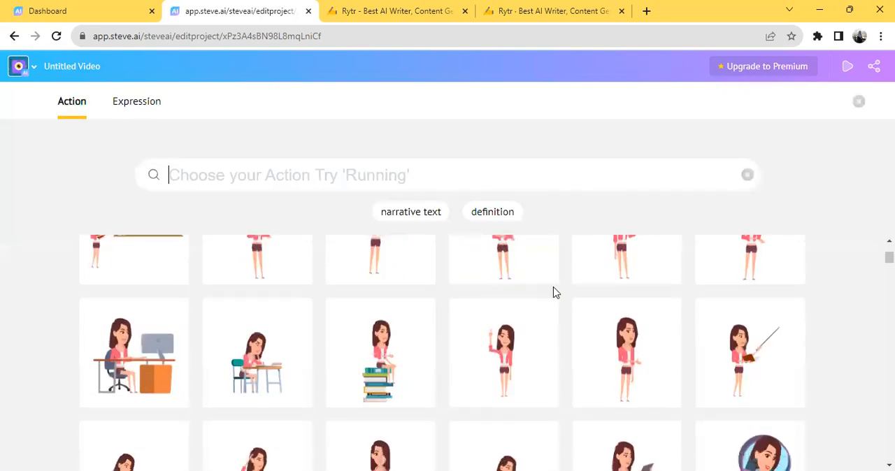
pyautogui.scroll(-2, 537, 294)
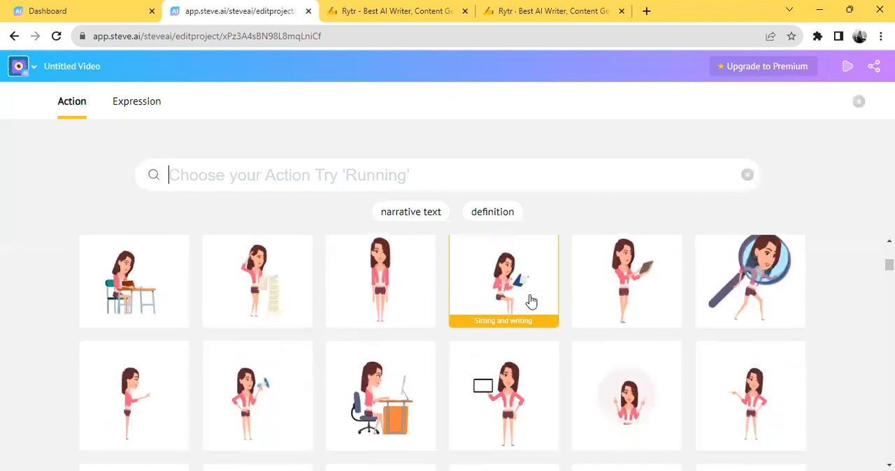
pyautogui.scroll(-1, 531, 303)
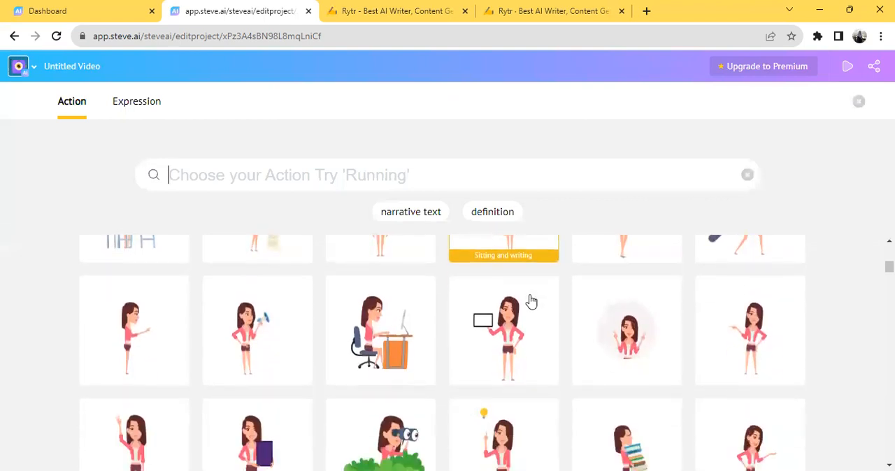
pyautogui.scroll(2, 531, 302)
pyautogui.click(521, 350)
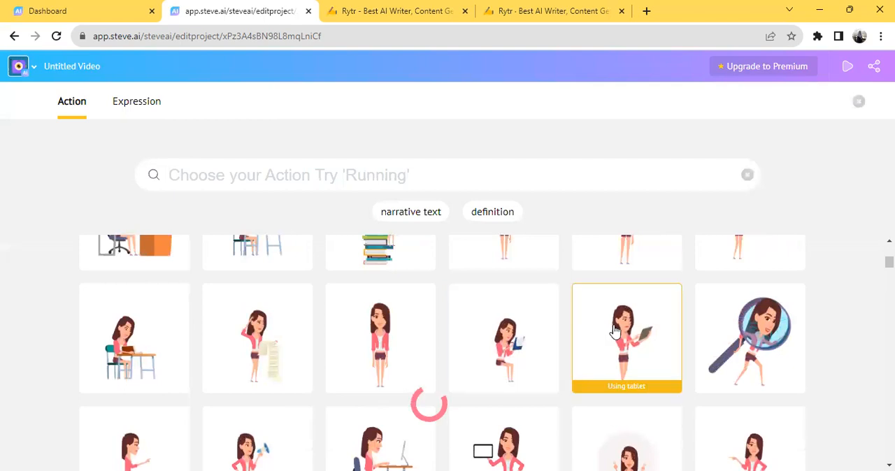
pyautogui.click(566, 263)
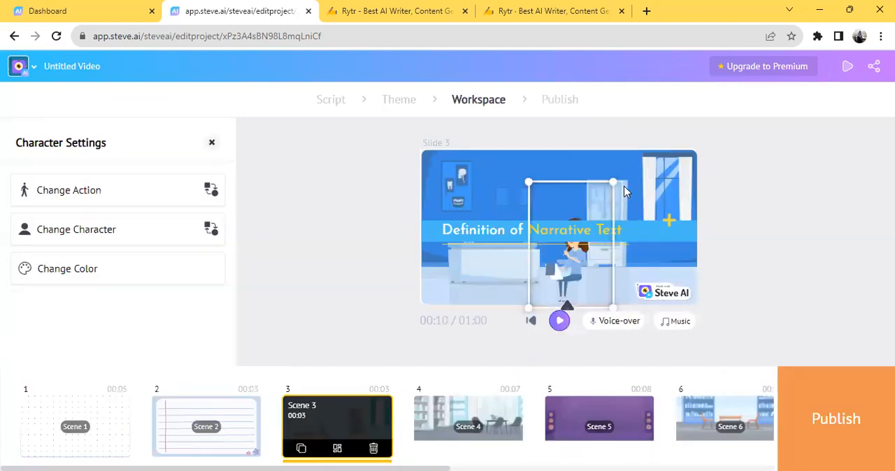
# Step: Enlarge the seated woman in Scene 3, place her in front of the window, and lower the "Definition of Narrative Text" banner to the slide's bottom
pyautogui.moveTo(613, 180); pyautogui.dragTo(702, 180)
pyautogui.moveTo(617, 212); pyautogui.dragTo(682, 280)
pyautogui.click(483, 221)
pyautogui.click(644, 208)
pyautogui.moveTo(644, 208); pyautogui.dragTo(630, 204)
pyautogui.moveTo(698, 81); pyautogui.dragTo(683, 119)
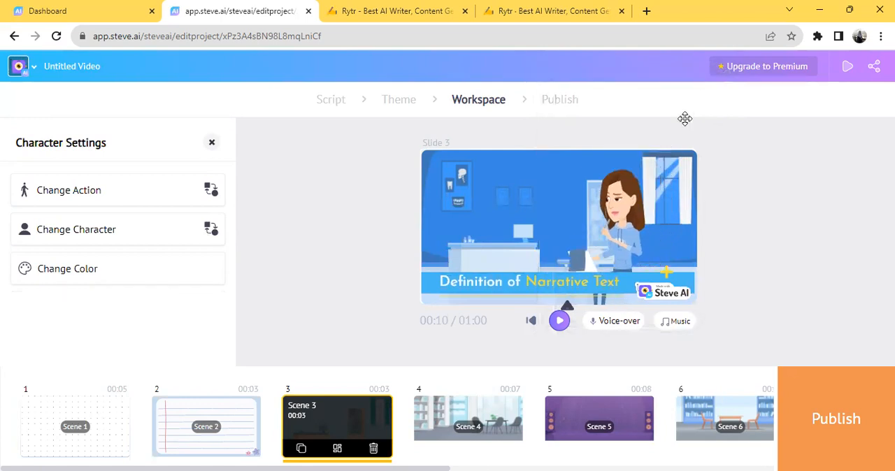
pyautogui.moveTo(614, 244); pyautogui.dragTo(643, 239)
pyautogui.click(499, 188)
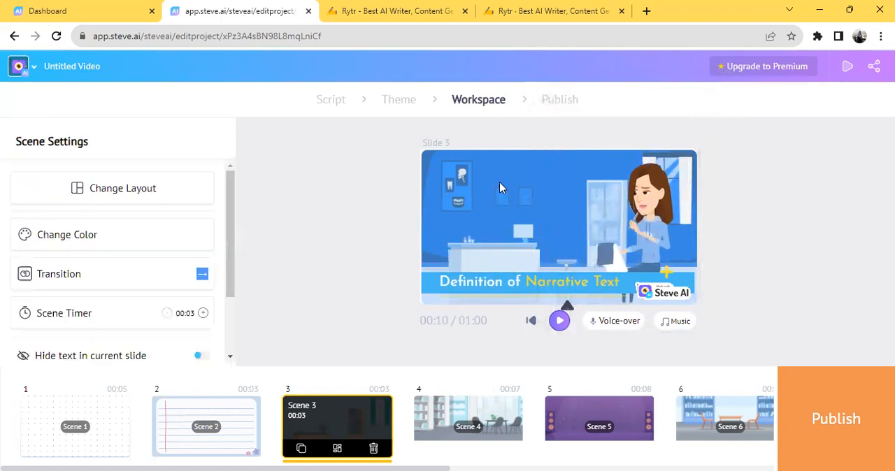
# Step: Set Scene 3's background to the light-blue office with teal curtains, and enlarge the seated woman beside the window
pyautogui.click(498, 165)
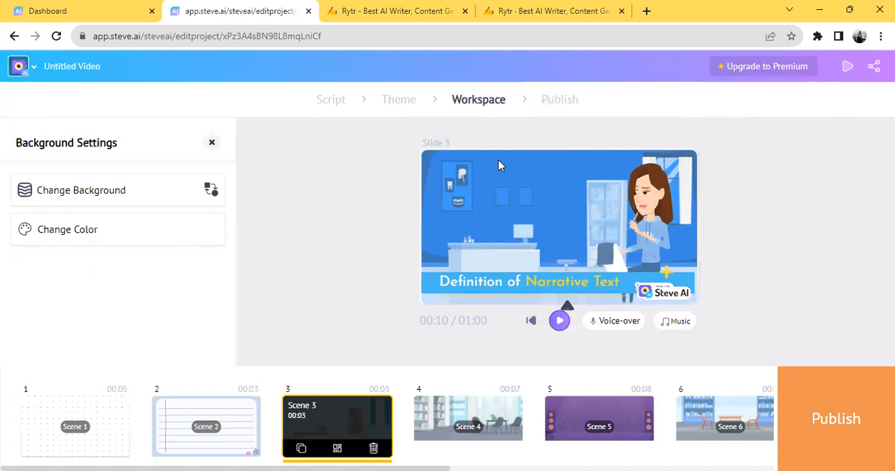
pyautogui.click(105, 195)
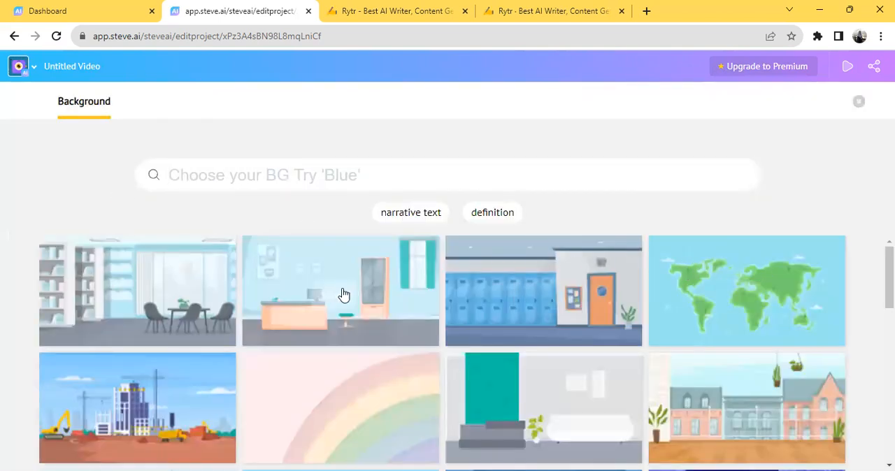
pyautogui.click(283, 312)
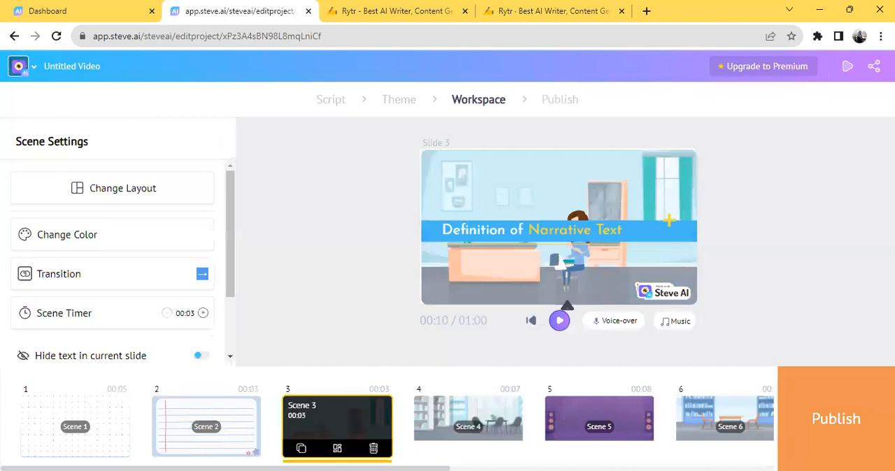
pyautogui.click(568, 261)
pyautogui.moveTo(620, 174); pyautogui.dragTo(688, 178)
pyautogui.moveTo(612, 199)
pyautogui.mouseDown()
pyautogui.moveTo(661, 209)
pyautogui.moveTo(616, 206)
pyautogui.mouseUp()
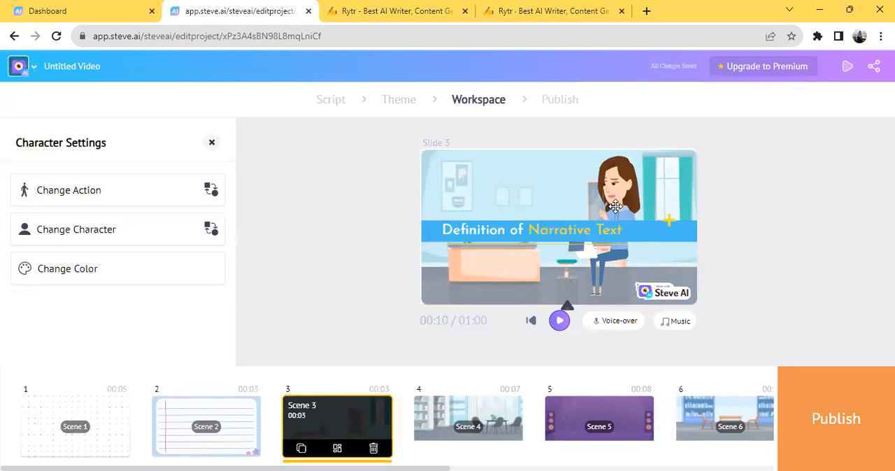
# Step: Replace the woman in Scene 3 with the curly-haired female character wearing a yellow jacket and grey trousers
pyautogui.click(108, 240)
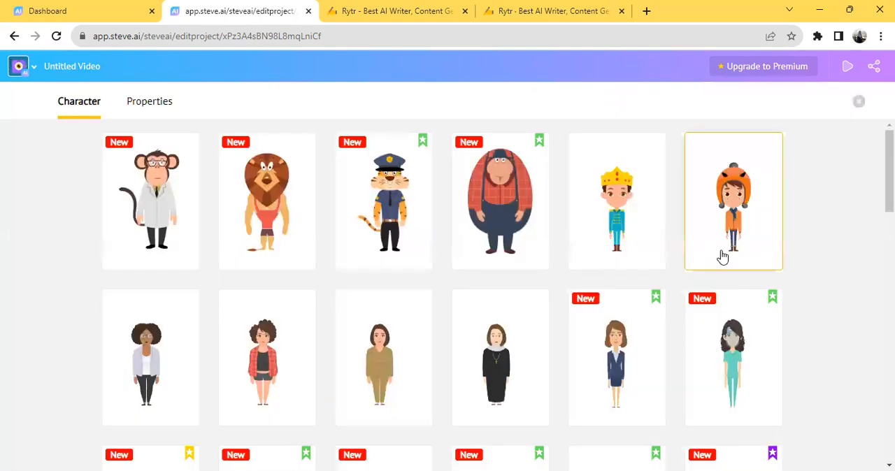
pyautogui.scroll(-3, 597, 276)
pyautogui.scroll(-3, 595, 275)
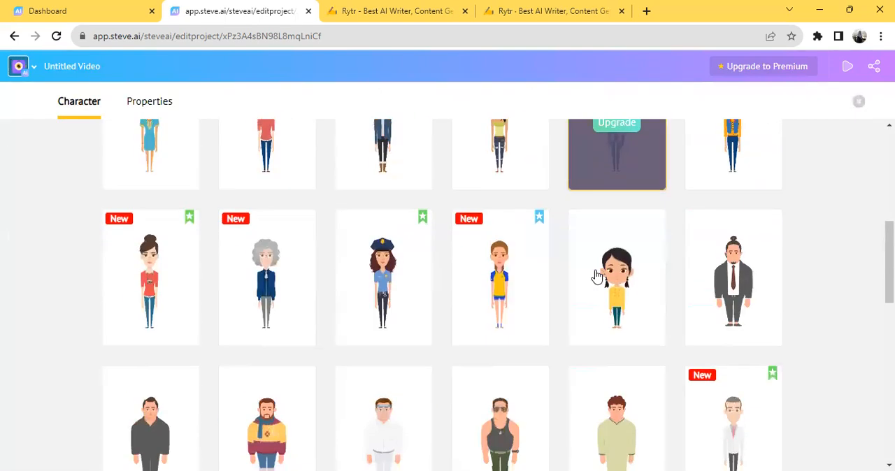
pyautogui.scroll(-2, 543, 268)
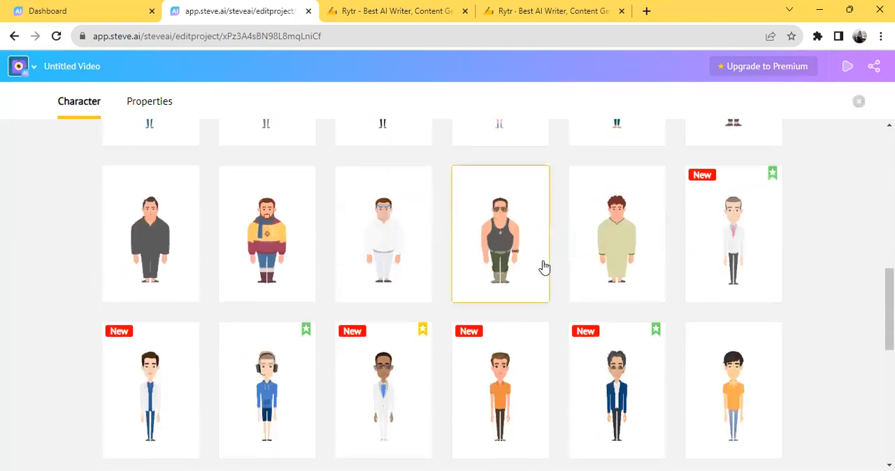
pyautogui.scroll(-4, 541, 266)
pyautogui.scroll(4, 492, 264)
pyautogui.scroll(2, 491, 264)
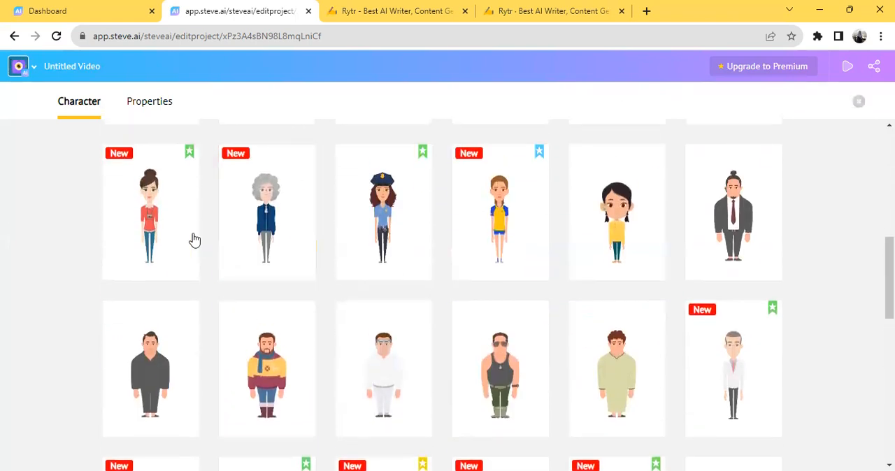
pyautogui.scroll(-4, 616, 257)
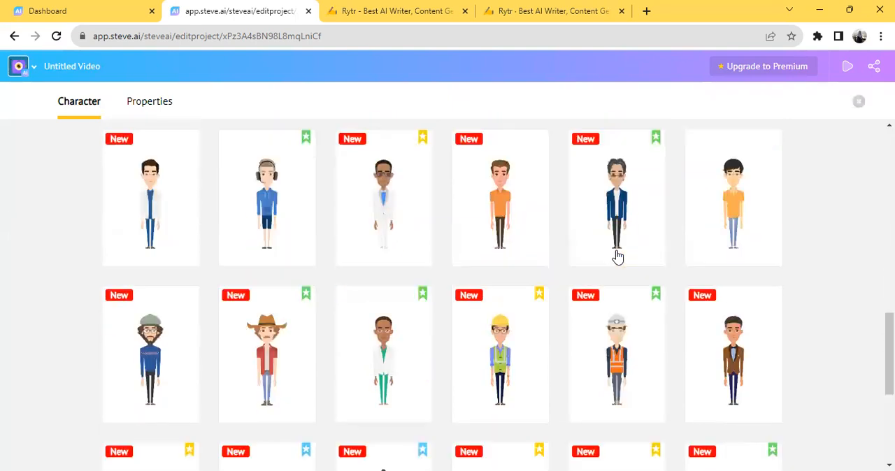
pyautogui.scroll(-3, 618, 257)
pyautogui.scroll(-6, 617, 258)
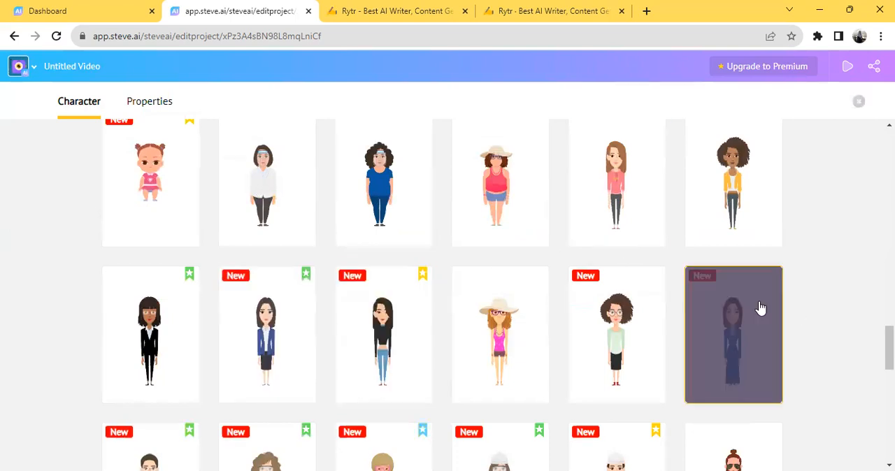
pyautogui.click(737, 179)
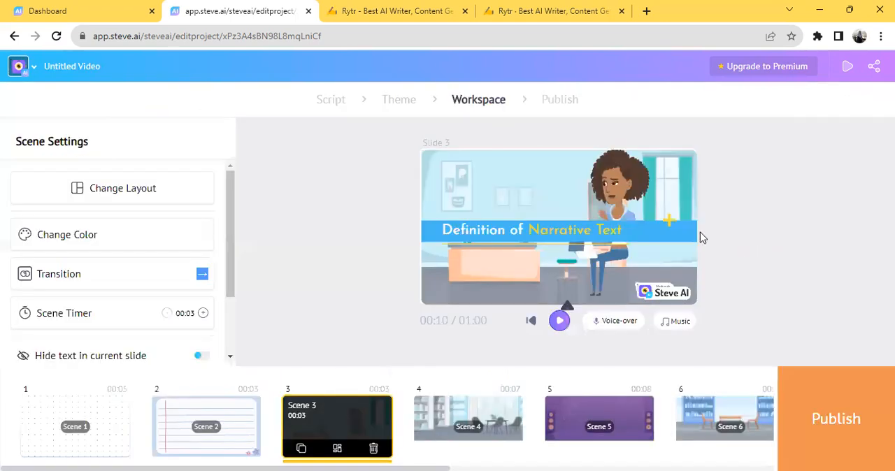
# Step: Shrink the curly-haired woman in Scene 3 and move her down in front of the cabinet
pyautogui.click(698, 168)
pyautogui.moveTo(728, 120); pyautogui.dragTo(688, 172)
pyautogui.moveTo(628, 284); pyautogui.dragTo(595, 268)
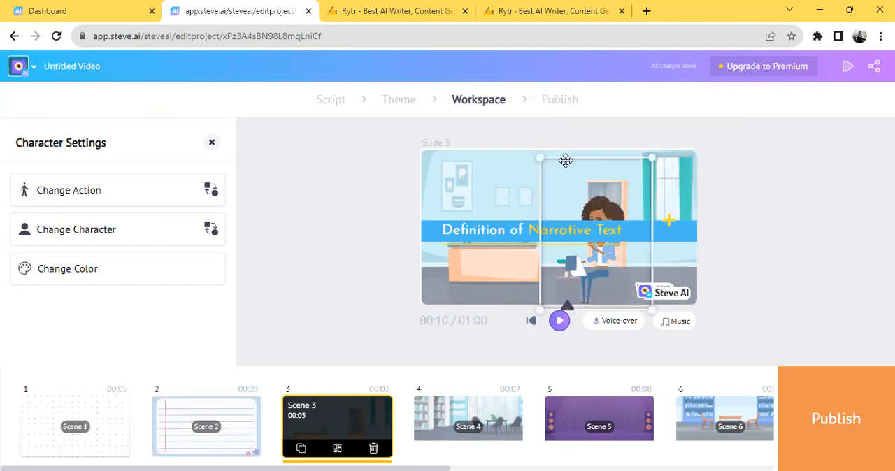
# Step: Replace Scene 3's background with the library room that has two blue bookcases, a table and two chairs
pyautogui.click(499, 165)
pyautogui.click(514, 165)
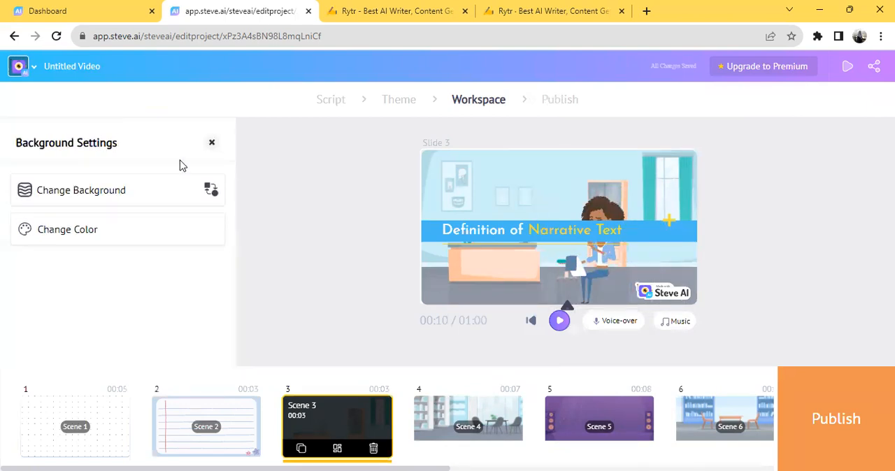
pyautogui.click(106, 203)
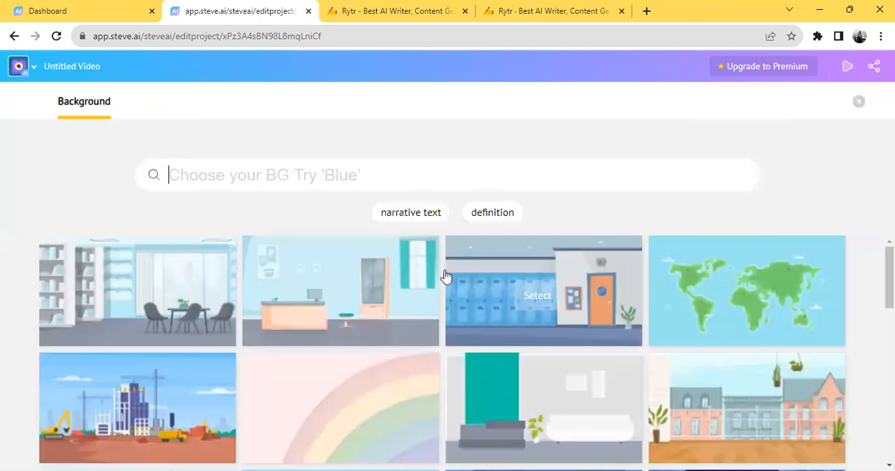
pyautogui.scroll(-3, 424, 287)
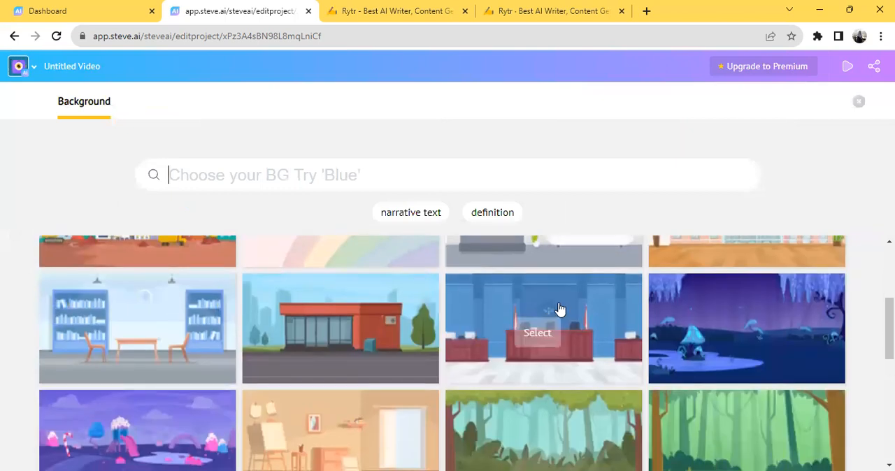
pyautogui.click(174, 320)
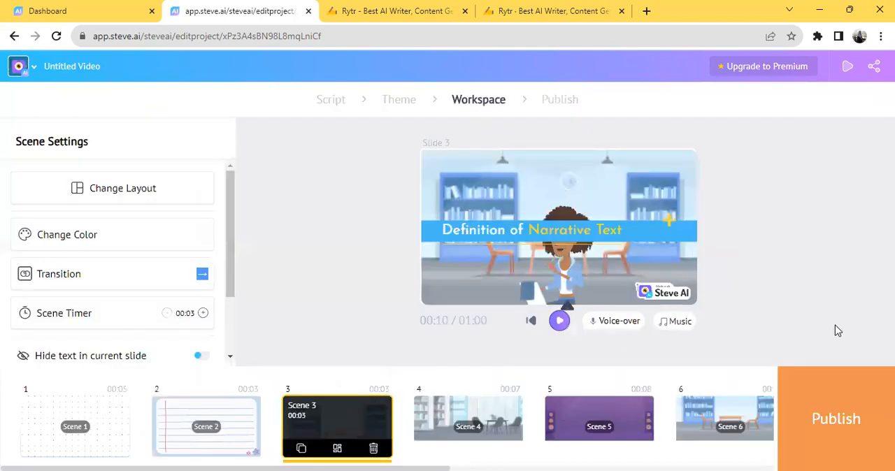
# Step: Resize and seat the curly-haired woman on the right-hand chair in Scene 3, and lower the title banner to the slide's bottom
pyautogui.click(560, 274)
pyautogui.moveTo(559, 274); pyautogui.dragTo(611, 219)
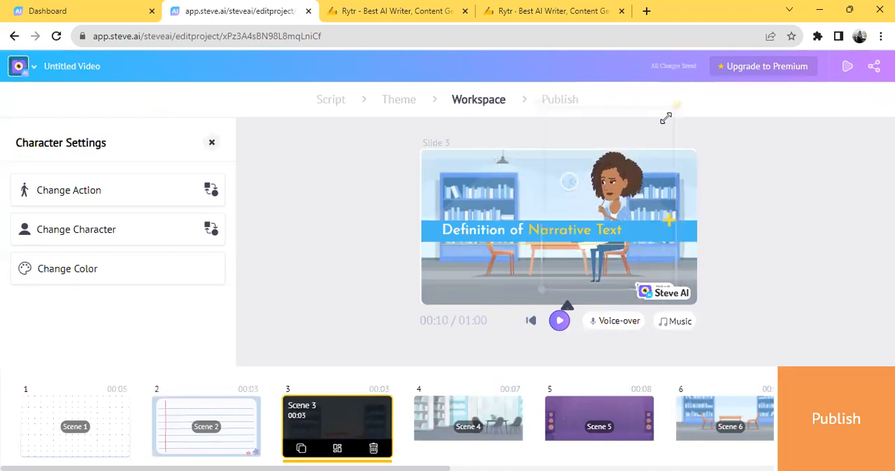
pyautogui.moveTo(665, 119); pyautogui.dragTo(649, 138)
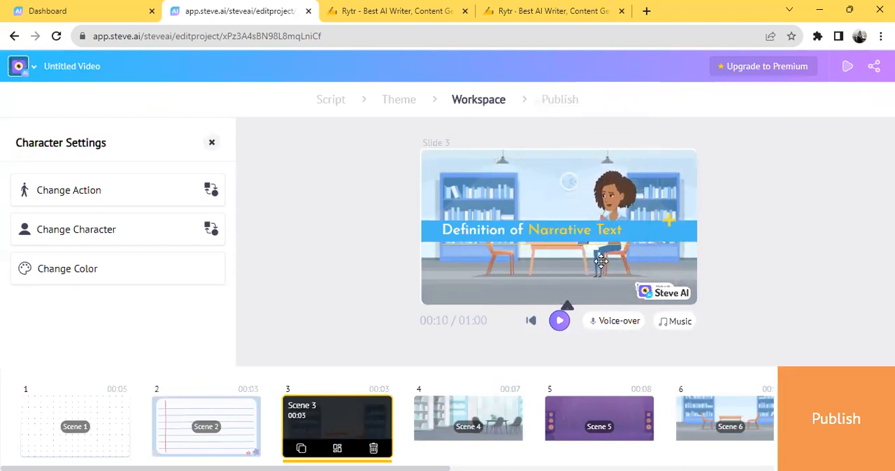
pyautogui.moveTo(682, 238); pyautogui.dragTo(683, 289)
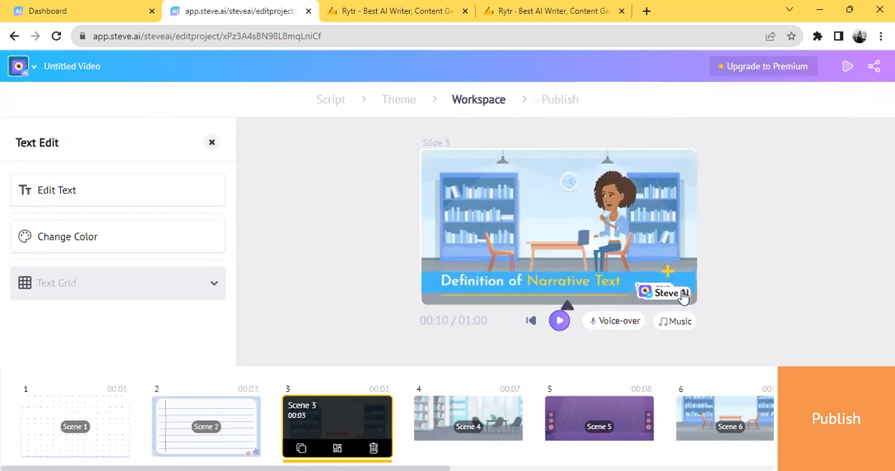
pyautogui.click(786, 245)
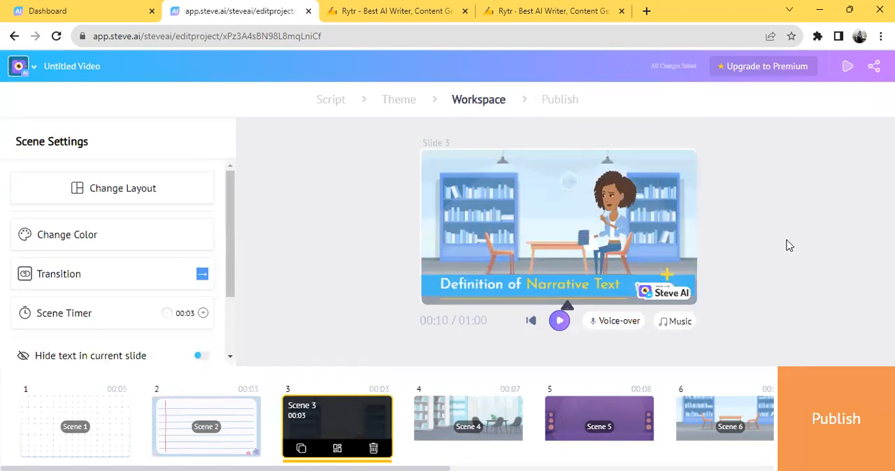
# Step: Check the layout, character and text of Scenes 4, 5 and 6 one after another
pyautogui.click(451, 433)
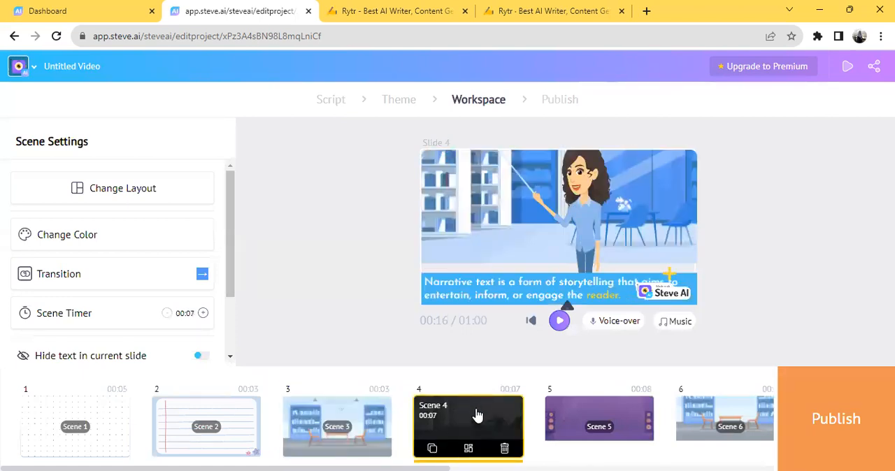
pyautogui.click(591, 422)
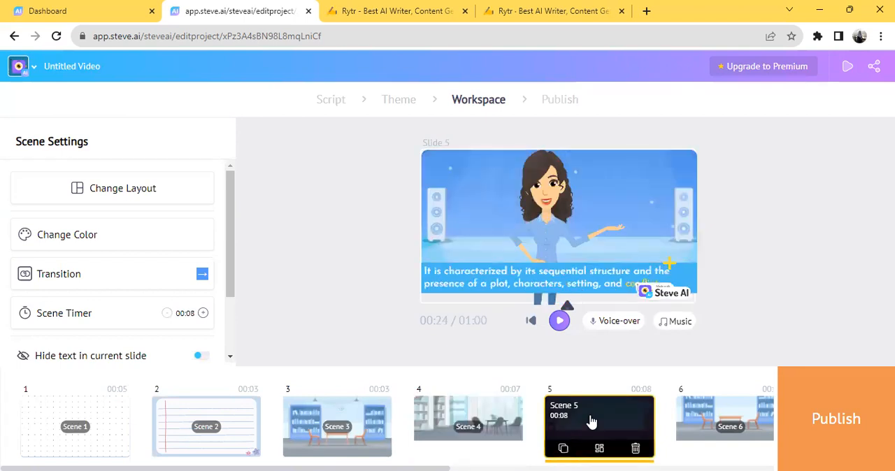
pyautogui.click(722, 407)
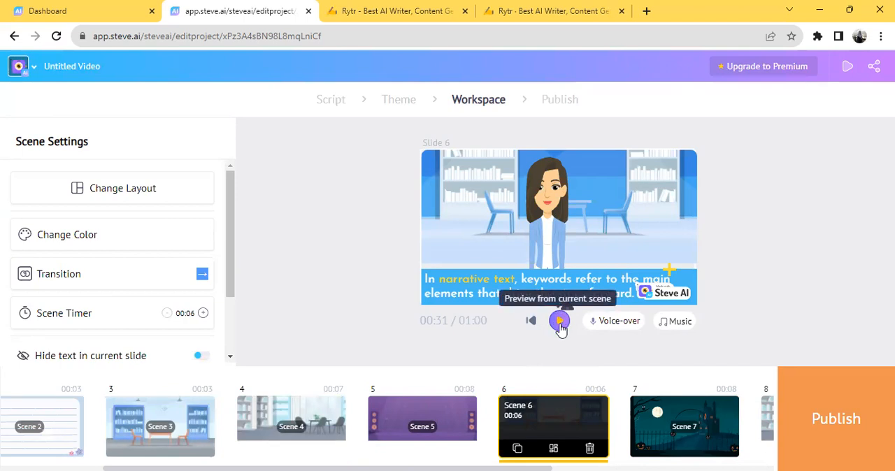
# Step: Preview the video starting at Scene 6, stop the playback, and go back to Scene 2
pyautogui.click(561, 323)
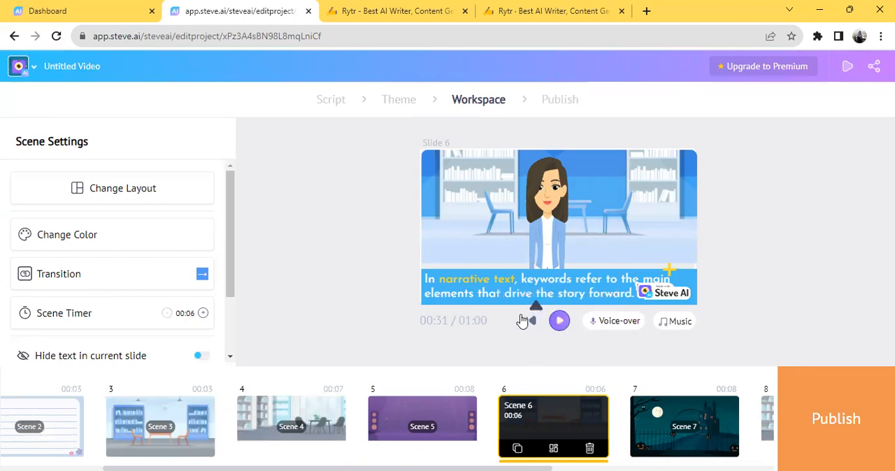
pyautogui.click(561, 322)
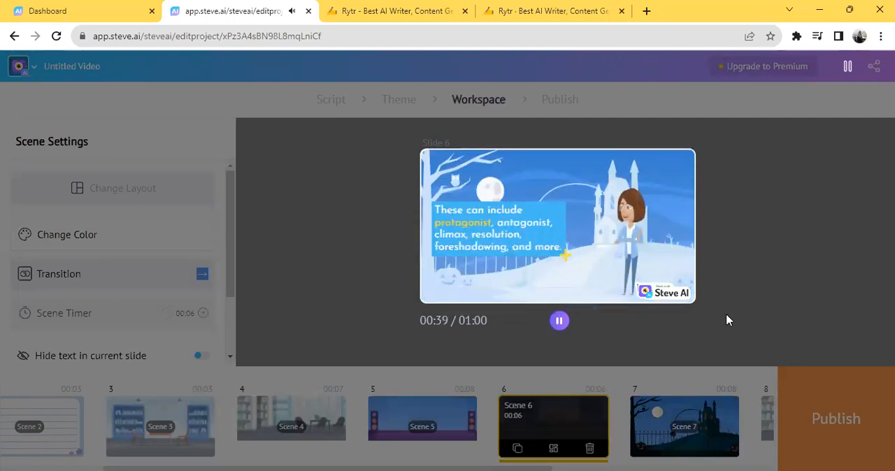
pyautogui.click(562, 323)
pyautogui.click(561, 323)
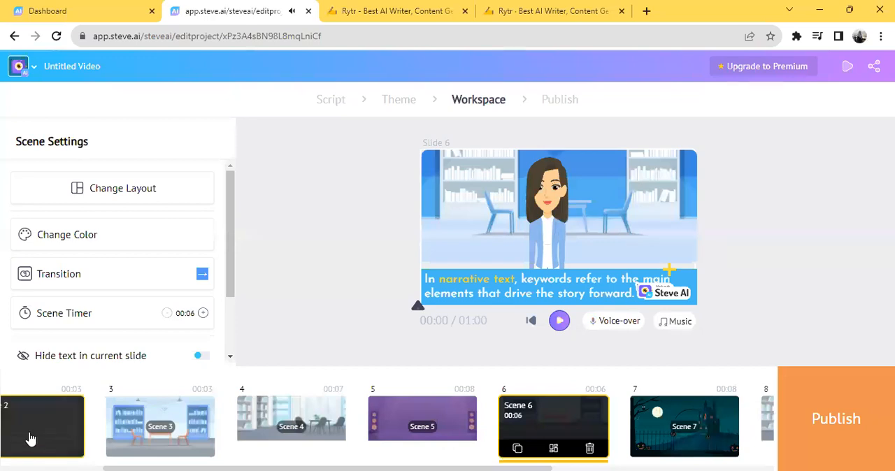
pyautogui.click(30, 439)
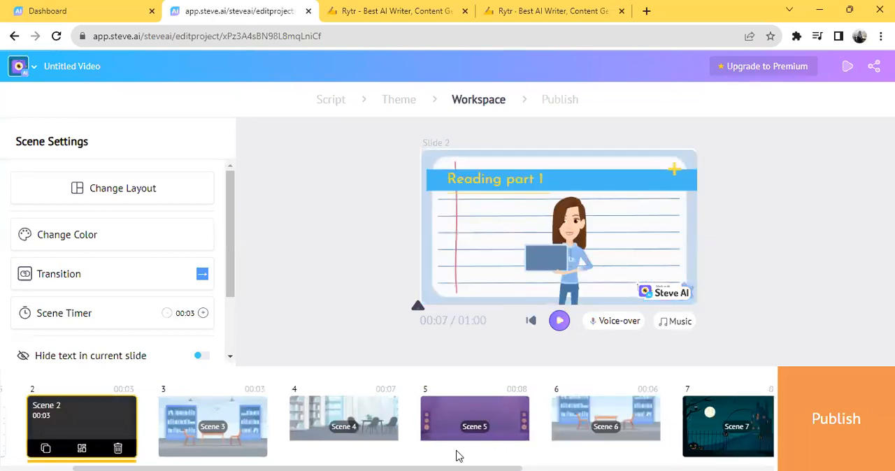
# Step: Add a second line to Scene 1's title text reading "Lesson by" followed by the teacher's name
pyautogui.hscroll(-3, 458, 433)
pyautogui.click(82, 441)
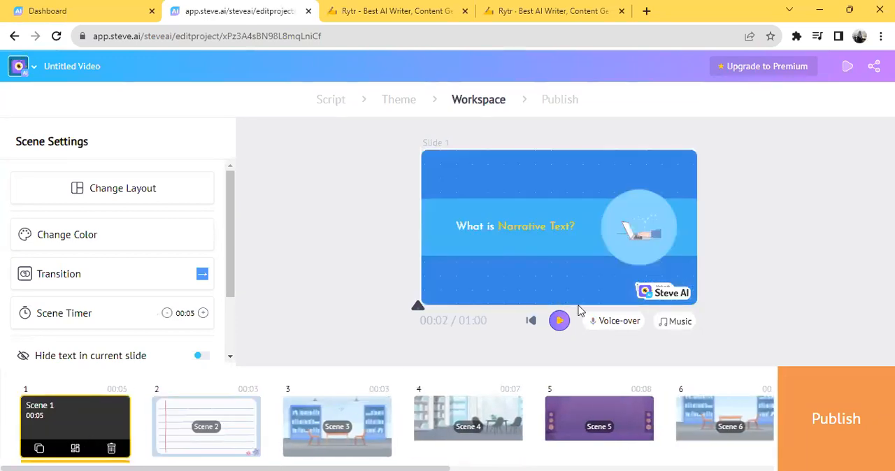
pyautogui.click(477, 235)
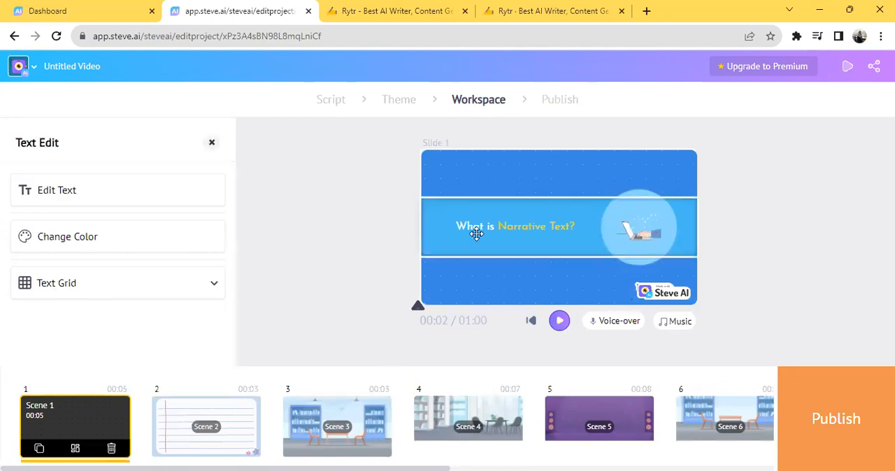
pyautogui.click(522, 226)
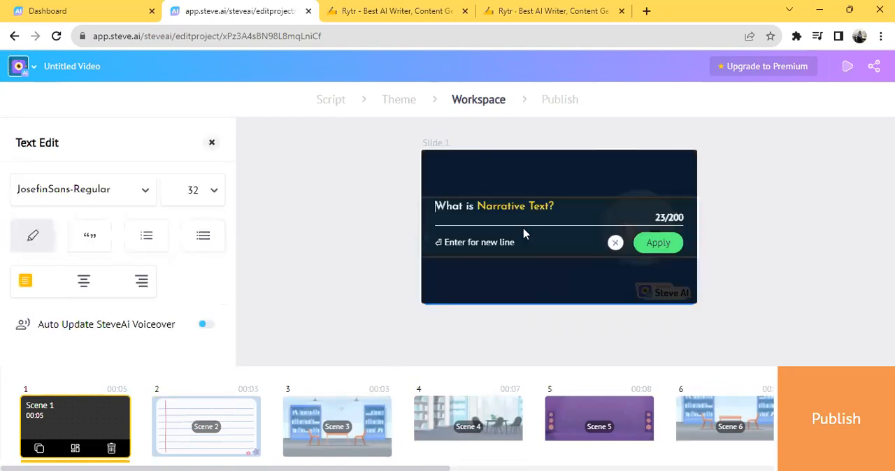
pyautogui.click(733, 236)
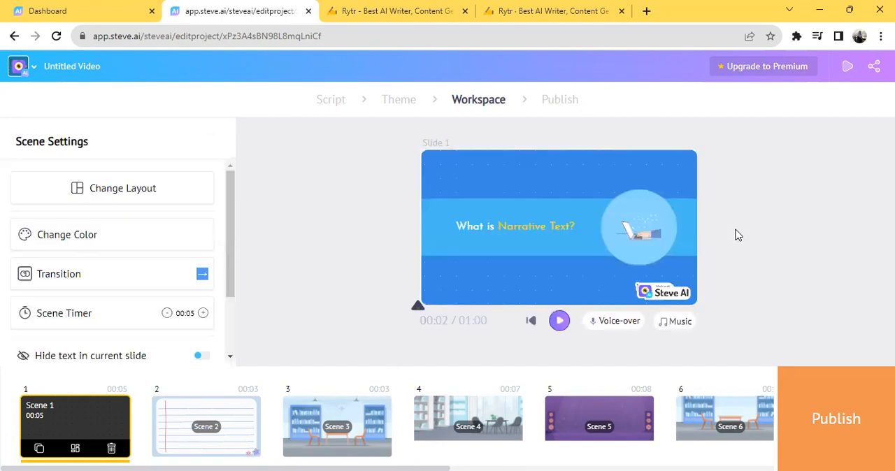
pyautogui.click(512, 224)
pyautogui.click(515, 223)
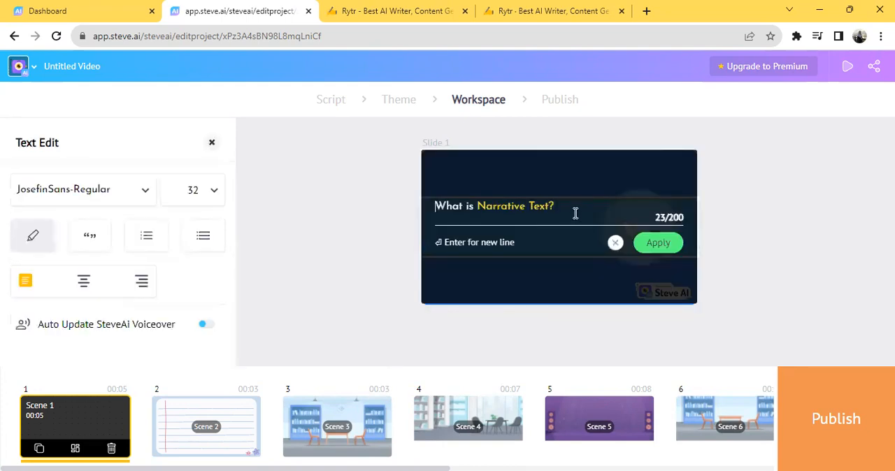
pyautogui.press('Return')
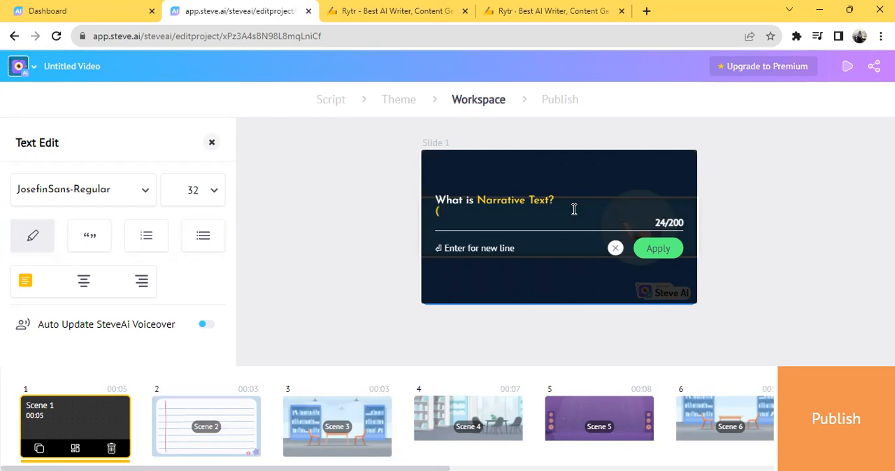
pyautogui.write('wi')
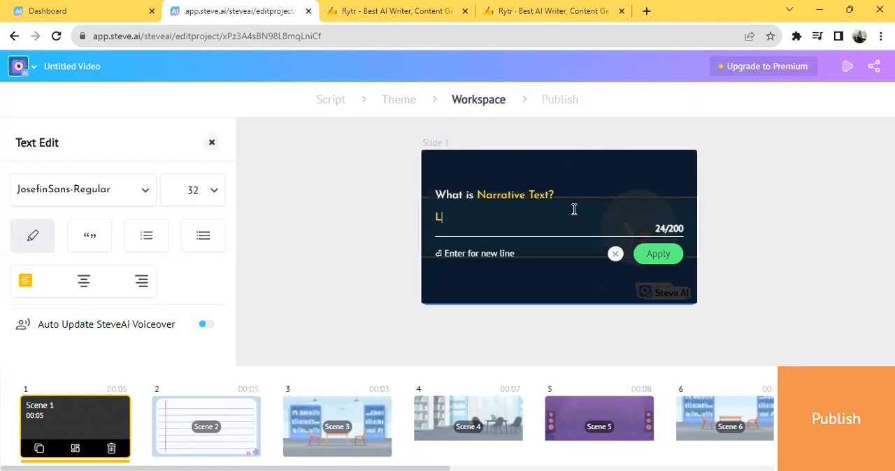
pyautogui.write('son by Dwi Maharrani')
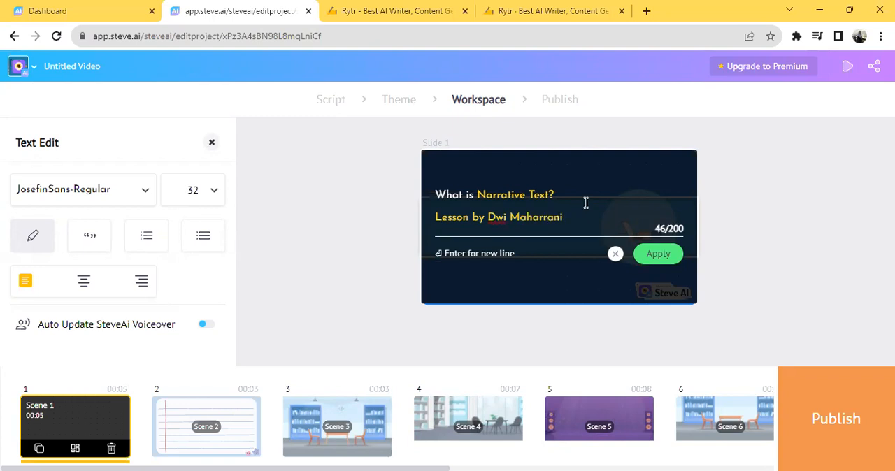
# Step: Try the Damion and Alike Angular fonts on Scene 1's title text
pyautogui.moveTo(539, 224); pyautogui.dragTo(430, 222)
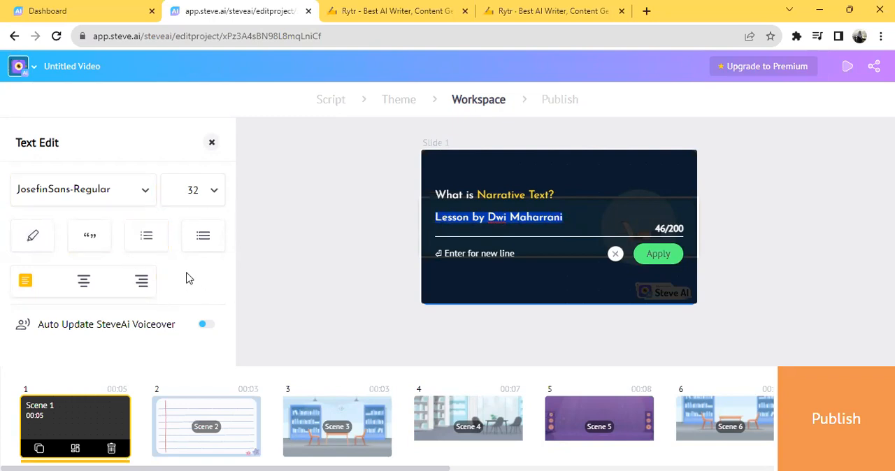
pyautogui.click(142, 193)
pyautogui.moveTo(218, 225); pyautogui.dragTo(217, 255)
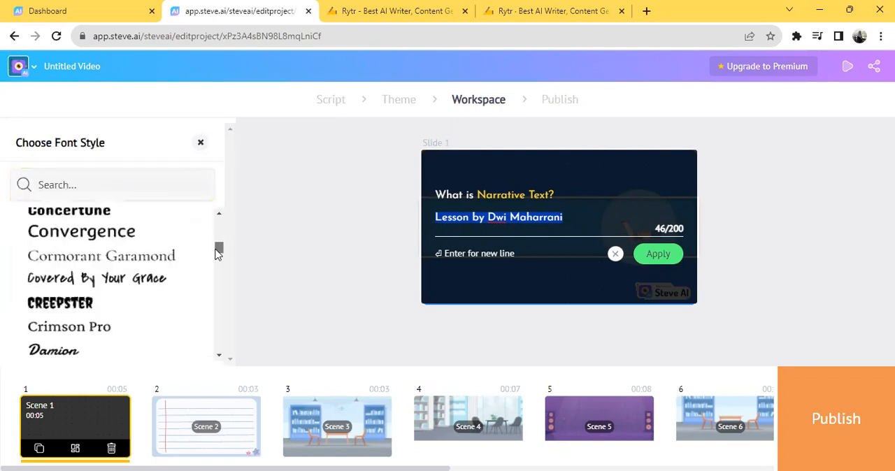
pyautogui.click(80, 357)
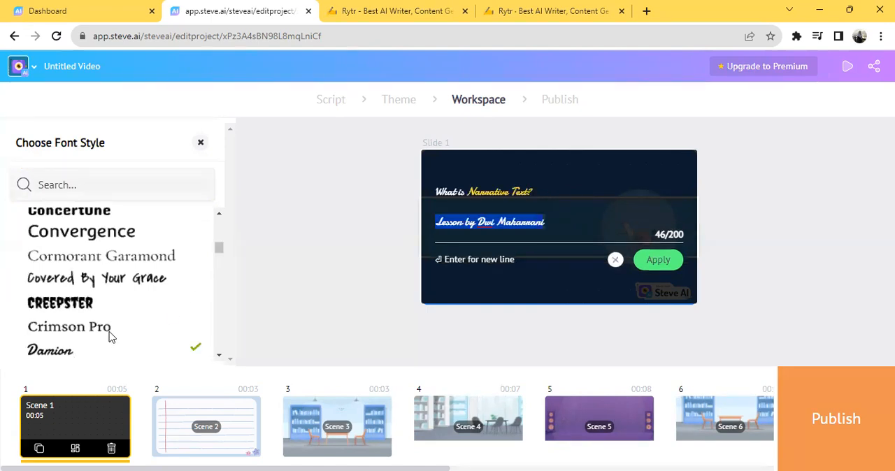
pyautogui.moveTo(220, 249); pyautogui.dragTo(226, 210)
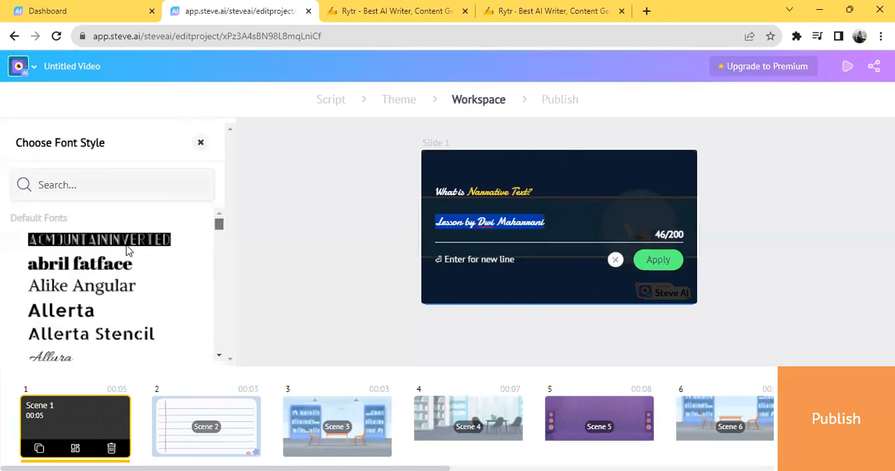
pyautogui.click(201, 144)
pyautogui.click(142, 188)
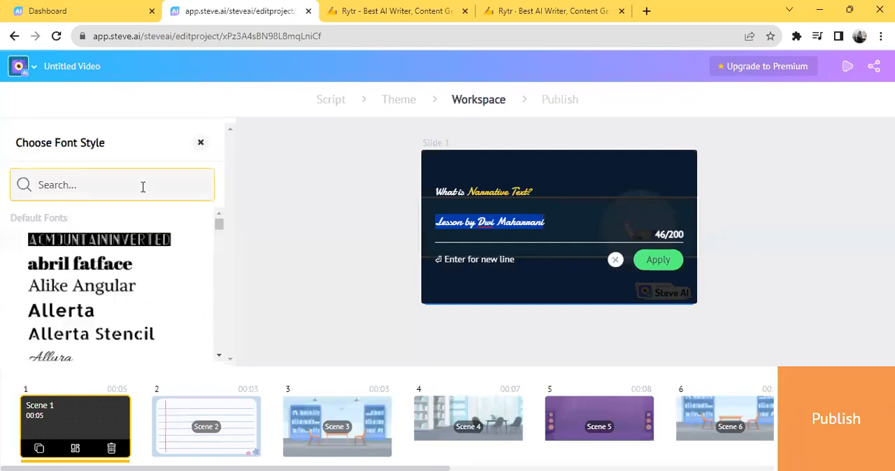
pyautogui.click(124, 288)
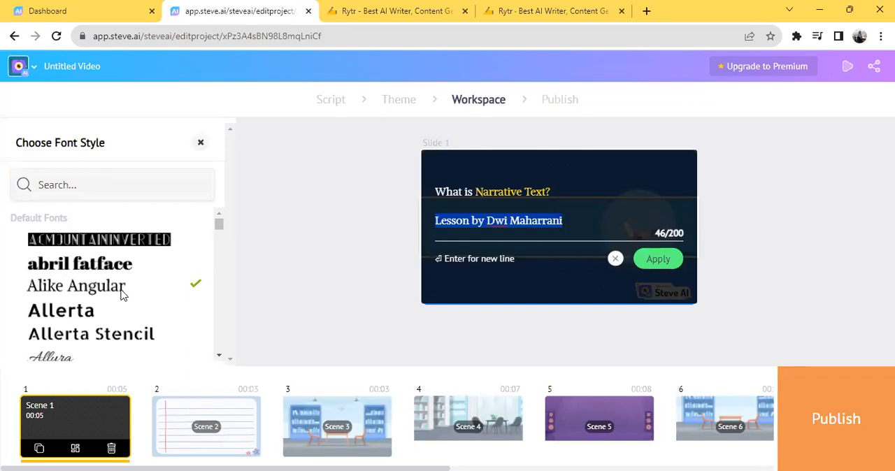
# Step: Set the font of Scene 1's title text to Barlow Semi Condensed
pyautogui.click(216, 211)
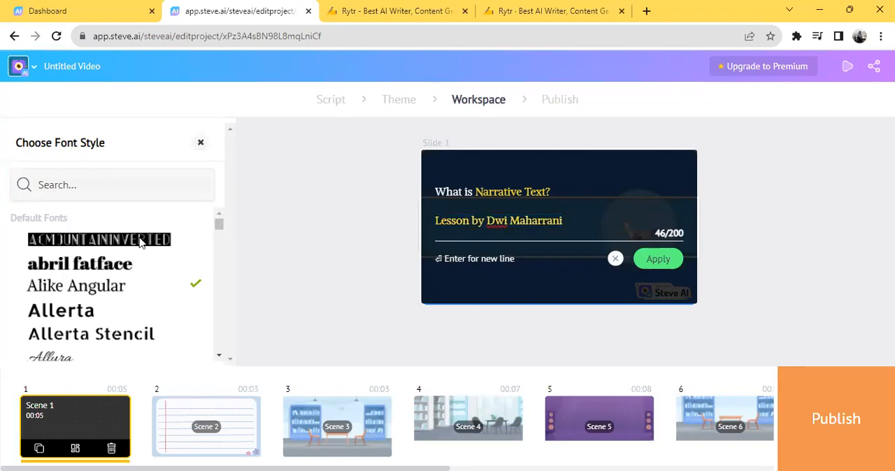
pyautogui.scroll(-5, 218, 235)
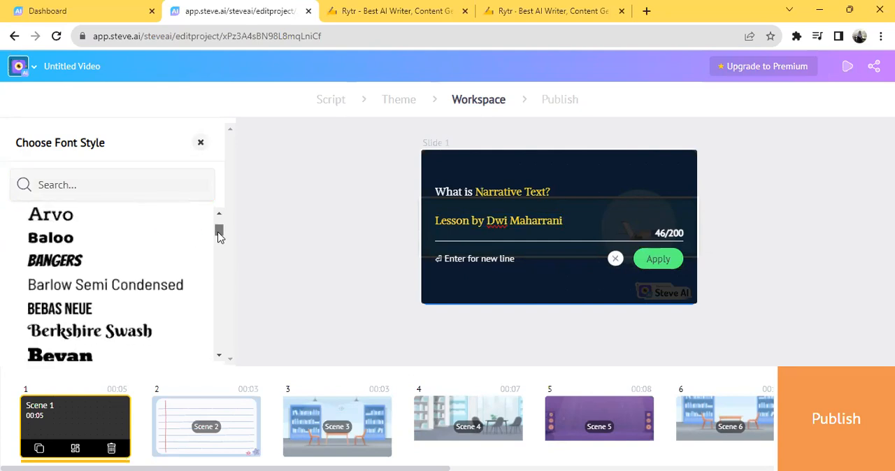
pyautogui.click(139, 292)
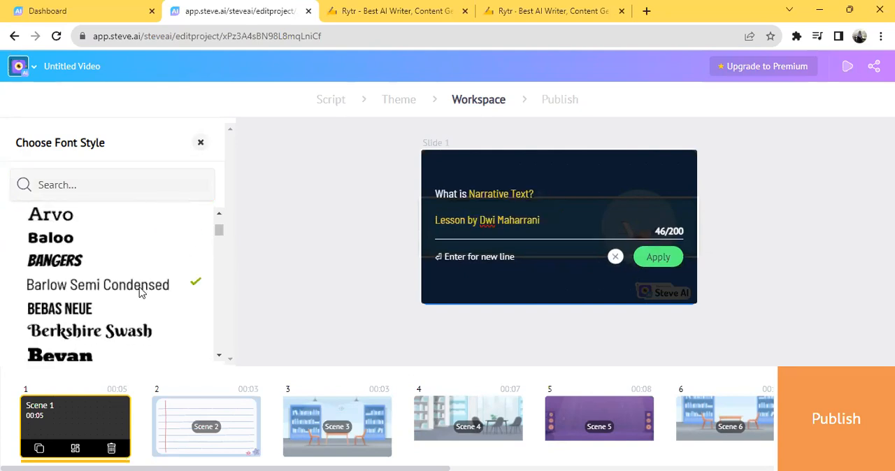
pyautogui.click(200, 145)
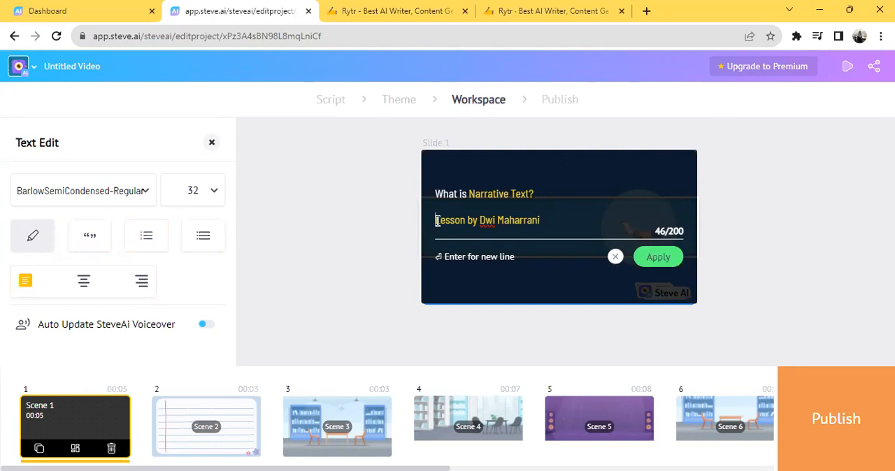
# Step: Try the quote style on Scene 1's title, turn it off again, and apply the text changes
pyautogui.click(85, 239)
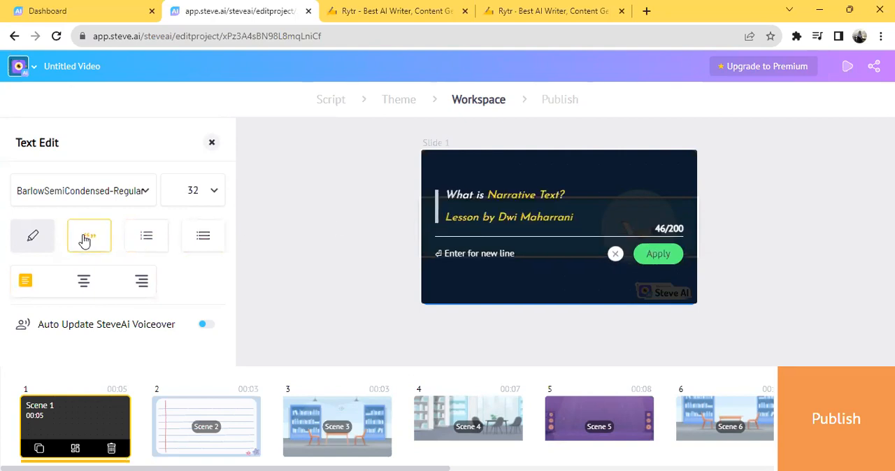
pyautogui.click(85, 239)
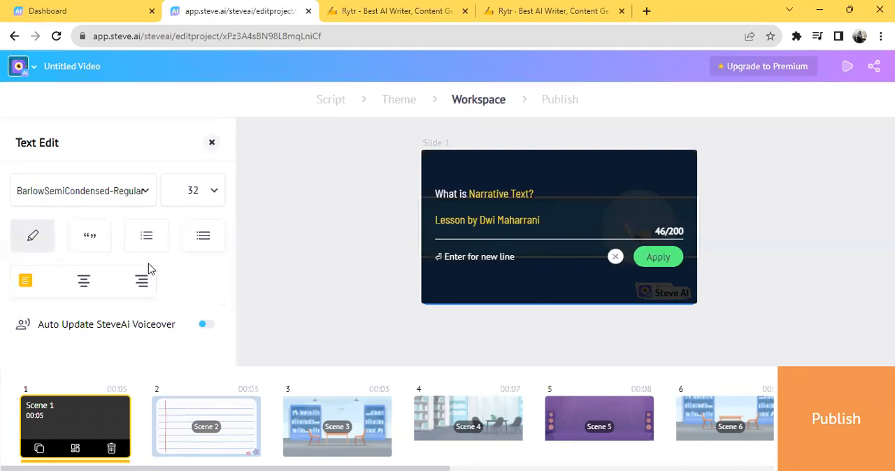
pyautogui.click(654, 258)
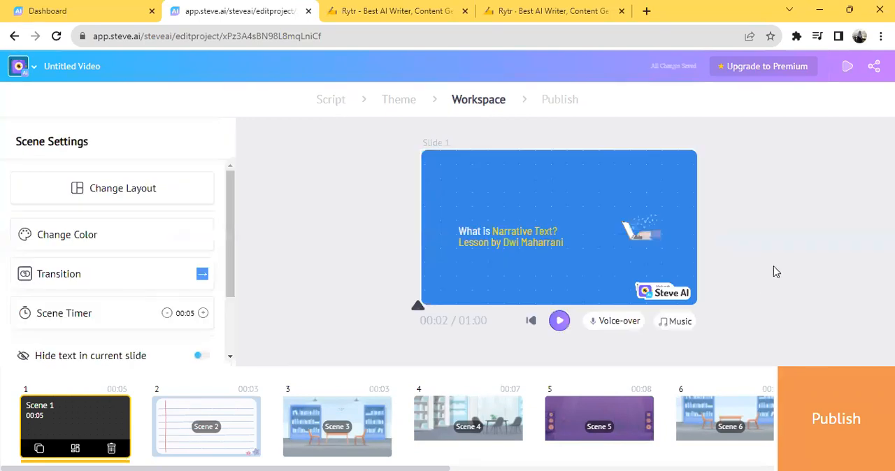
# Step: Move Scene 1's two-line title block slightly up and to the left on the slide
pyautogui.click(551, 237)
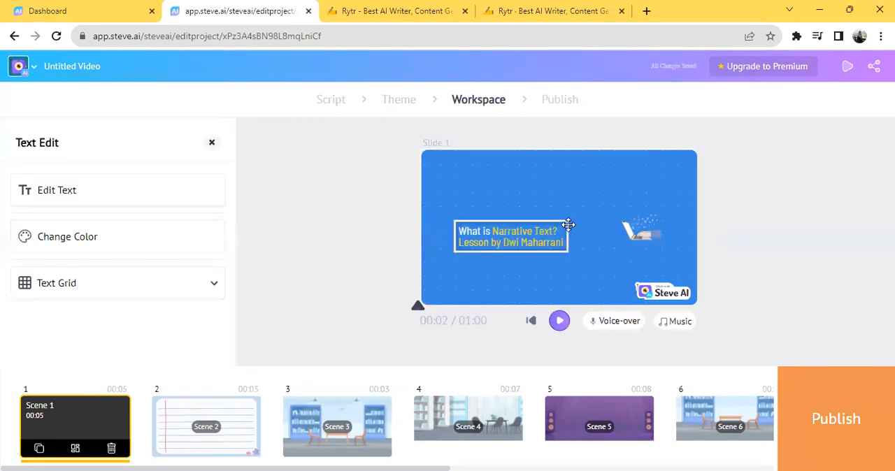
pyautogui.moveTo(566, 219)
pyautogui.mouseDown()
pyautogui.moveTo(589, 214)
pyautogui.moveTo(559, 216)
pyautogui.mouseUp()
pyautogui.moveTo(561, 247); pyautogui.dragTo(563, 243)
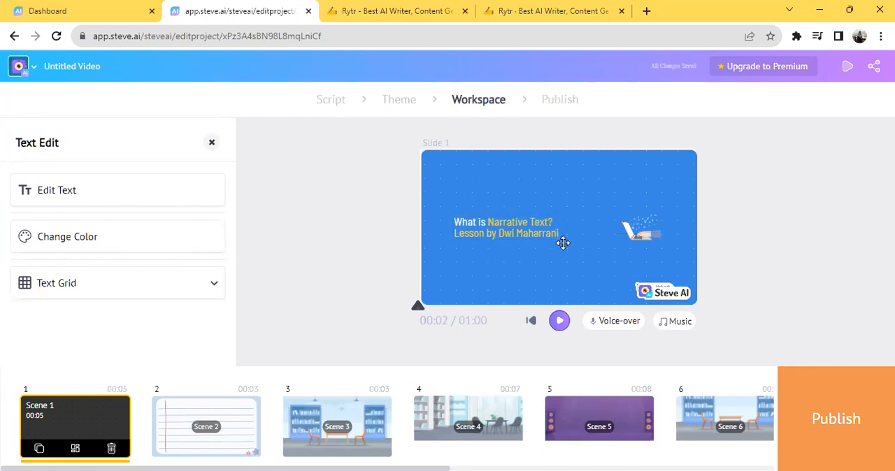
pyautogui.click(758, 212)
# Step: Enlarge Scene 1's title text to font size 44 and apply the change
pyautogui.click(543, 234)
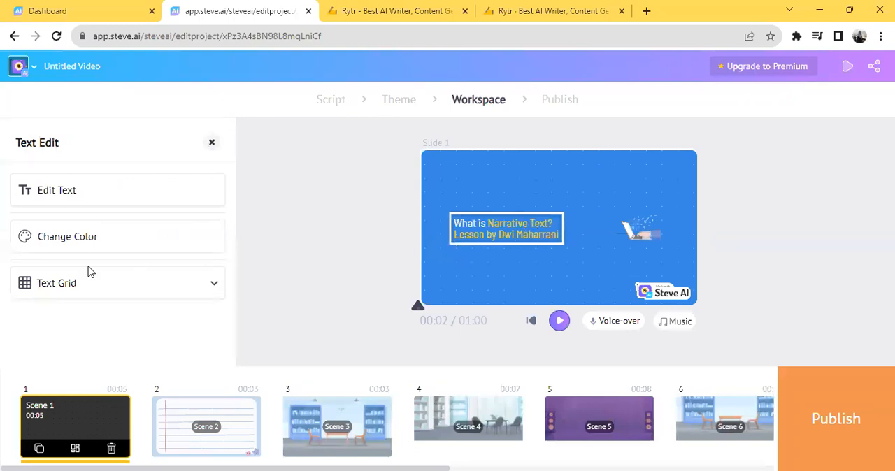
pyautogui.click(100, 193)
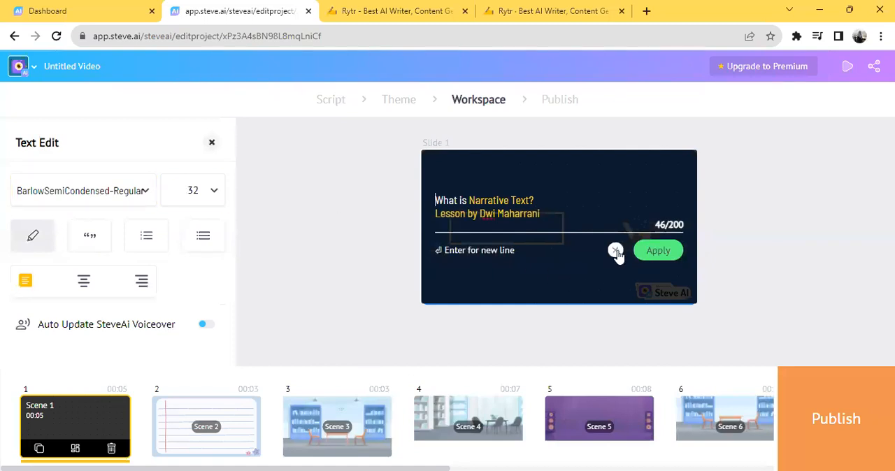
pyautogui.click(217, 195)
pyautogui.moveTo(170, 231); pyautogui.dragTo(200, 228)
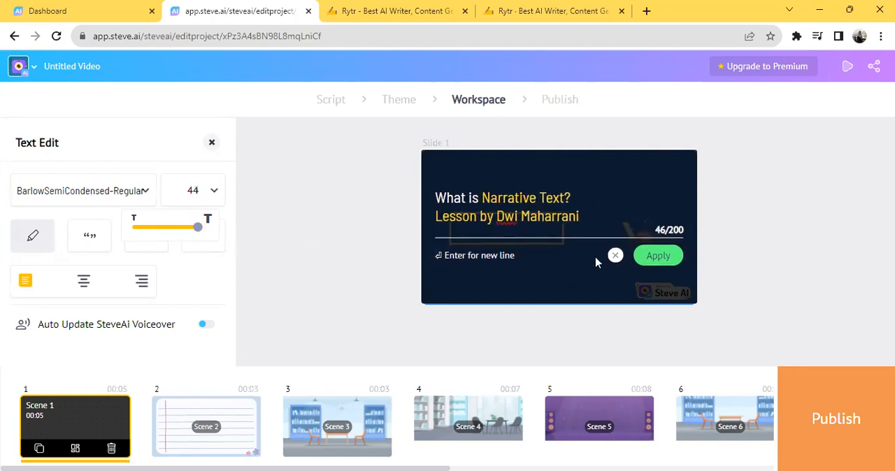
pyautogui.click(657, 258)
pyautogui.click(544, 235)
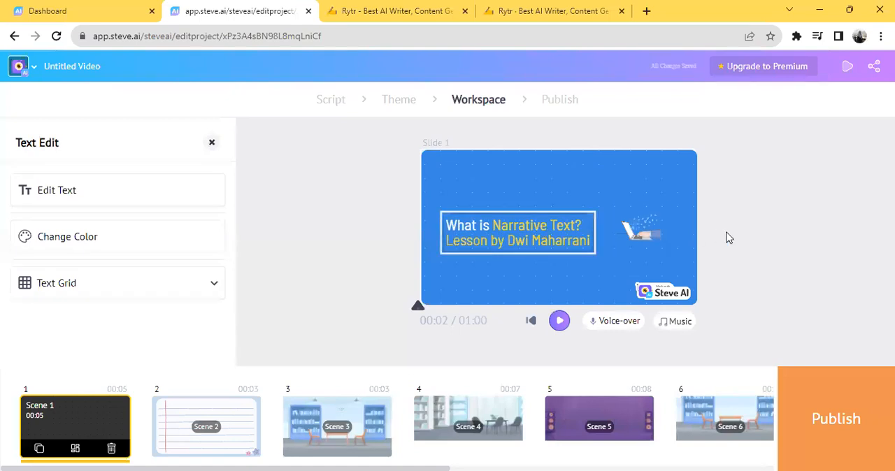
pyautogui.click(792, 270)
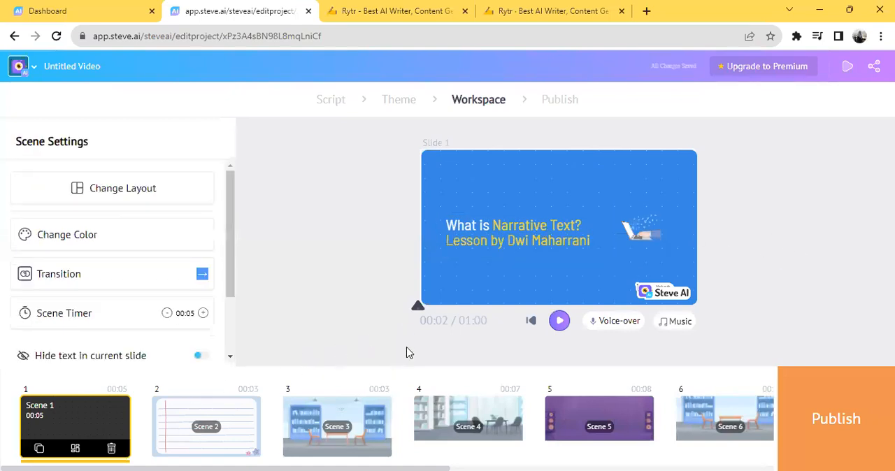
# Step: Preview the video from Scene 1, stop the playback, and extend Scene 1's timer to 10 seconds
pyautogui.click(559, 322)
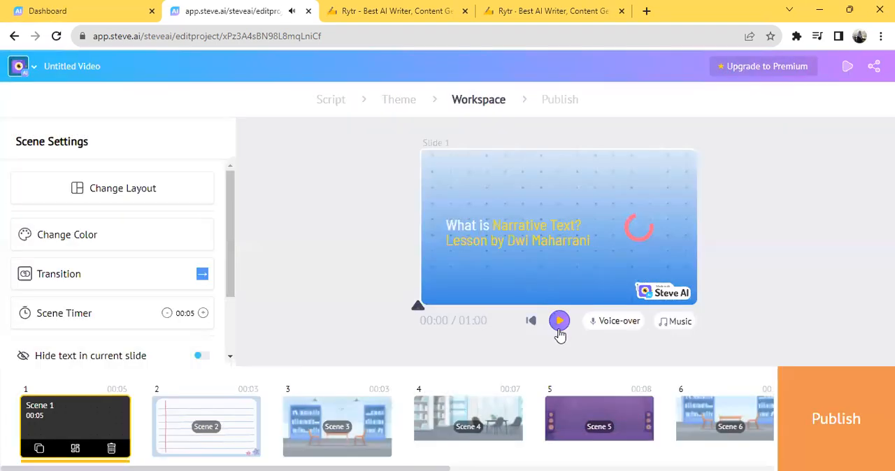
pyautogui.click(560, 322)
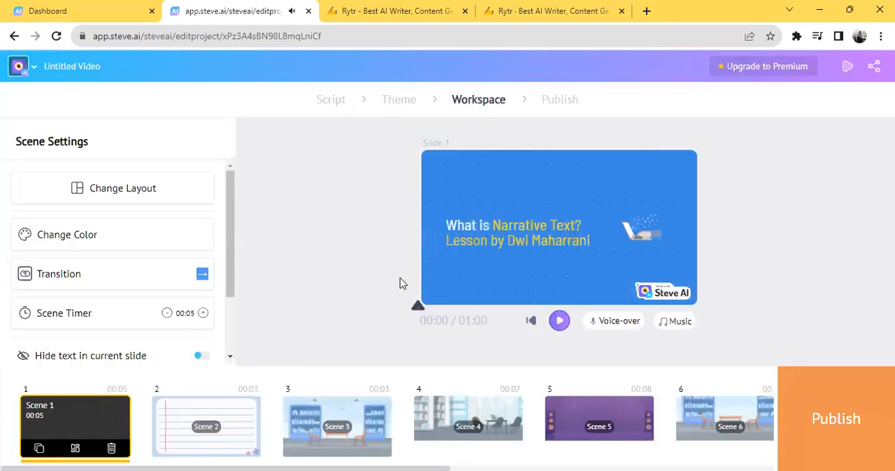
pyautogui.click(203, 314)
pyautogui.click(203, 313)
pyautogui.click(203, 313)
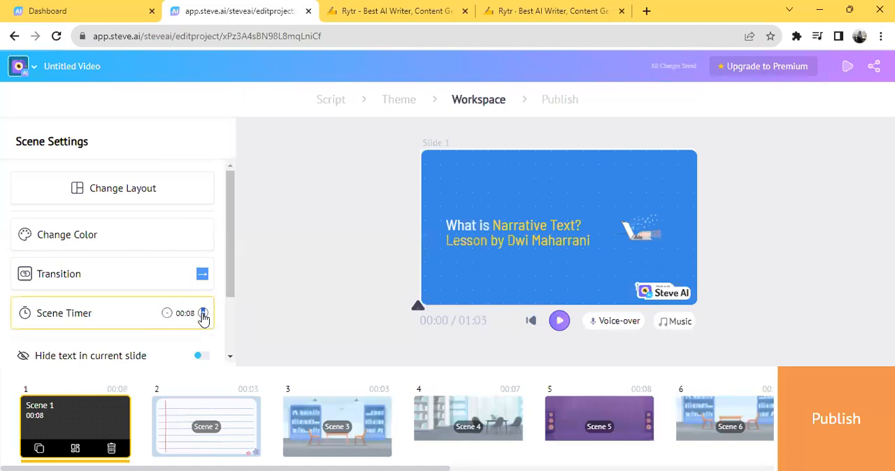
pyautogui.click(203, 313)
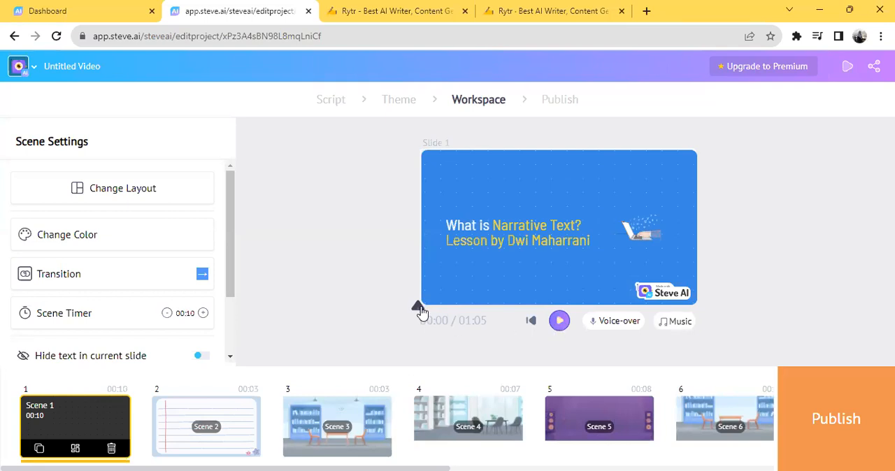
# Step: Replay the video to check Scene 1's timing, set its timer to 7 seconds, and open Scene 2
pyautogui.click(560, 322)
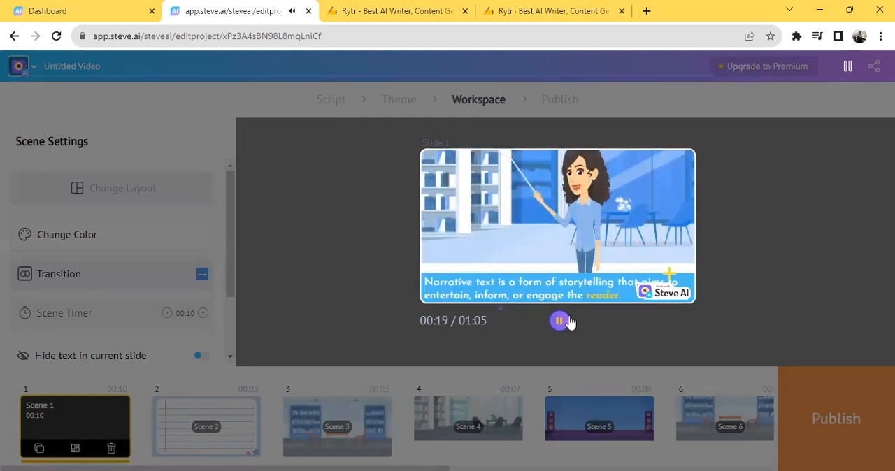
pyautogui.click(561, 322)
pyautogui.click(167, 314)
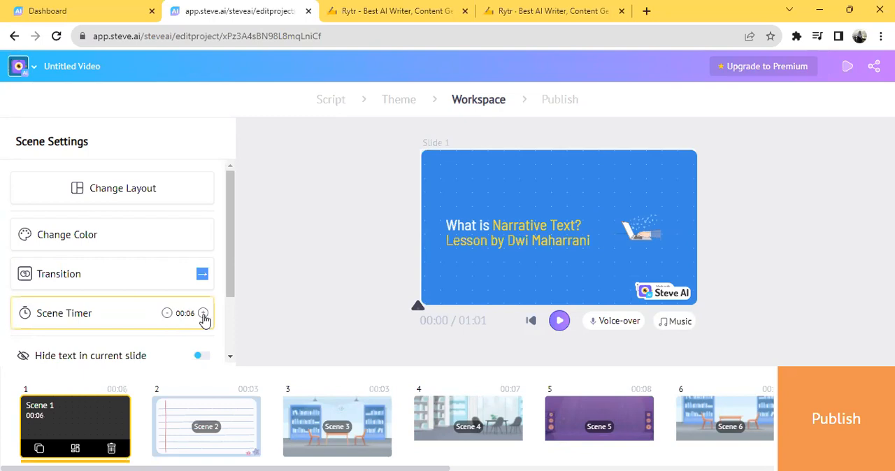
pyautogui.click(203, 314)
pyautogui.click(200, 421)
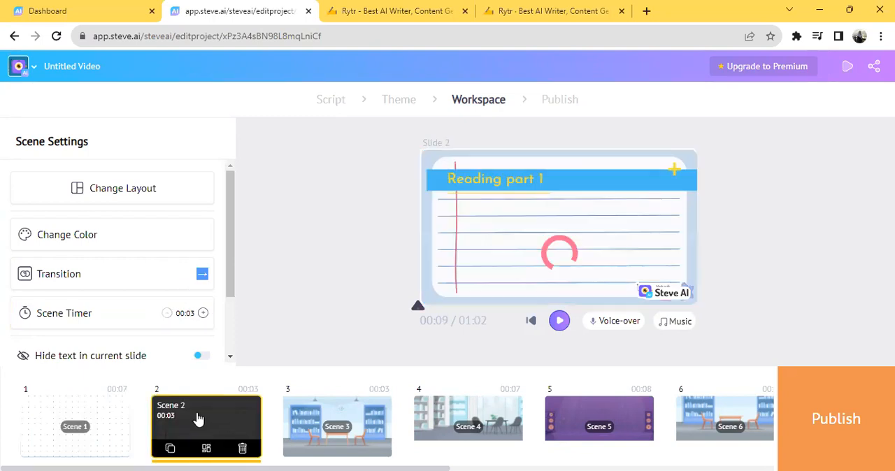
# Step: Set Scene 2's timer to 7 seconds and Scene 3's timer to 10 seconds
pyautogui.click(202, 314)
pyautogui.click(203, 314)
pyautogui.click(203, 314)
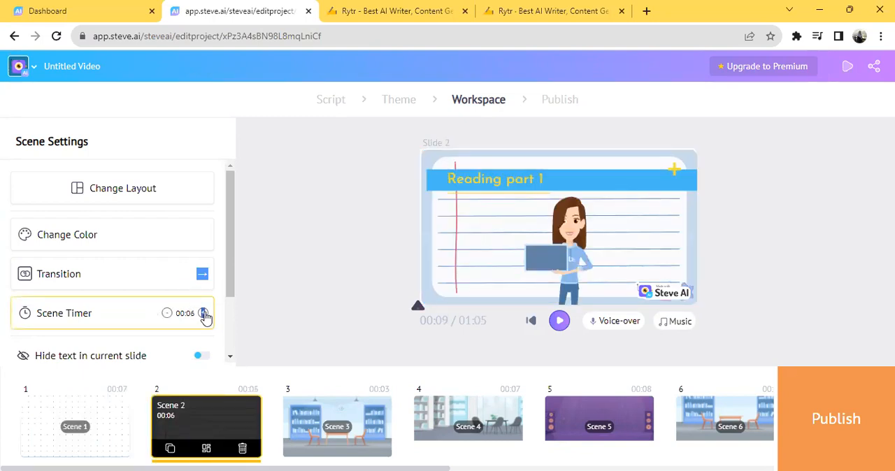
pyautogui.click(203, 314)
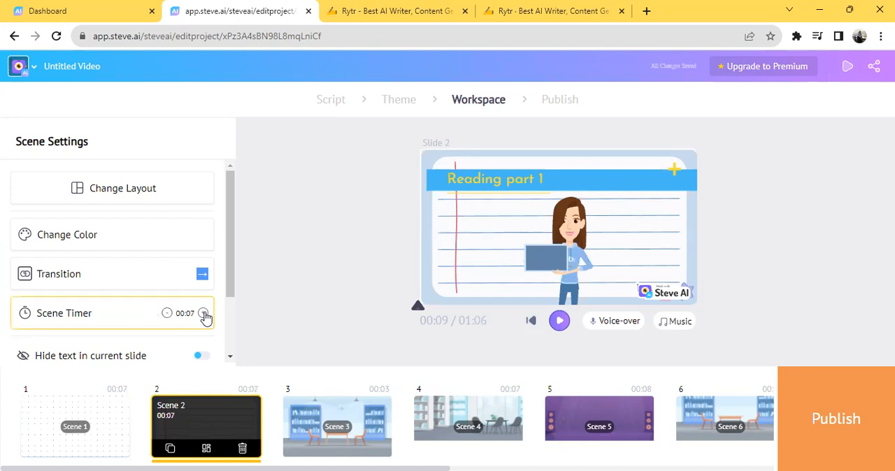
pyautogui.click(328, 427)
pyautogui.click(203, 315)
pyautogui.click(203, 314)
pyautogui.click(203, 315)
pyautogui.click(203, 314)
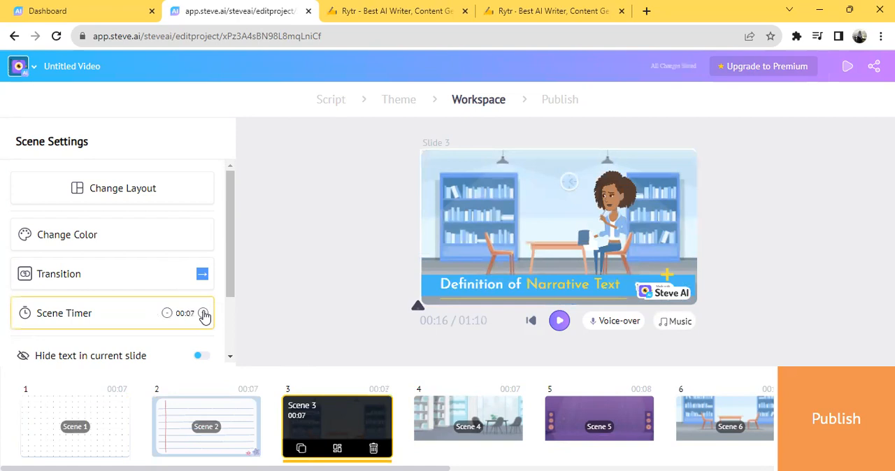
pyautogui.click(202, 314)
pyautogui.click(203, 315)
pyautogui.click(203, 314)
# Step: Extend Scene 4's timer to 10 seconds and Scene 5's timer to 15 seconds
pyautogui.click(458, 418)
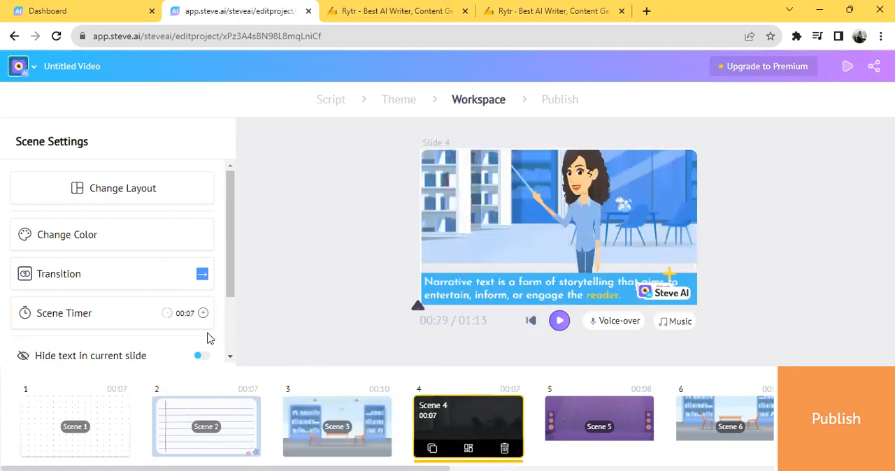
pyautogui.click(203, 314)
pyautogui.click(203, 314)
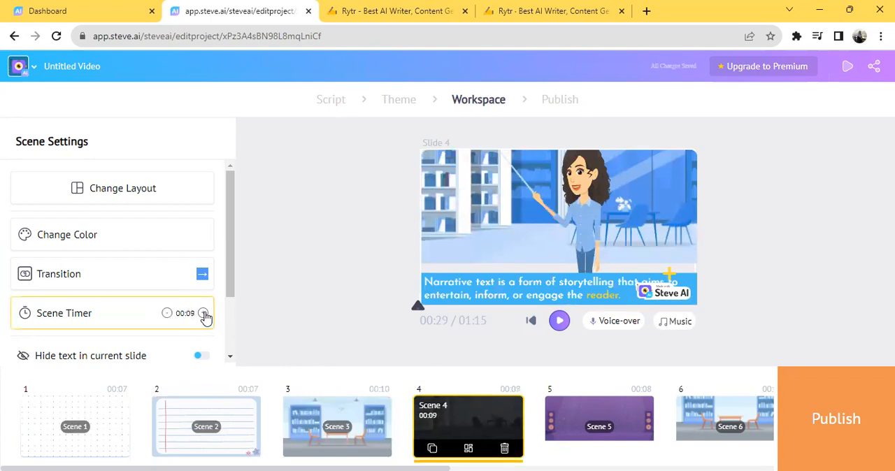
pyautogui.click(593, 423)
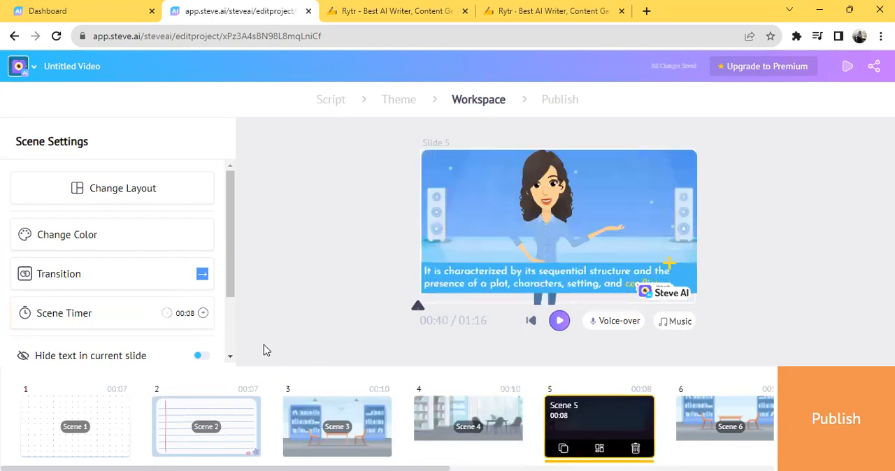
pyautogui.click(202, 313)
pyautogui.click(203, 313)
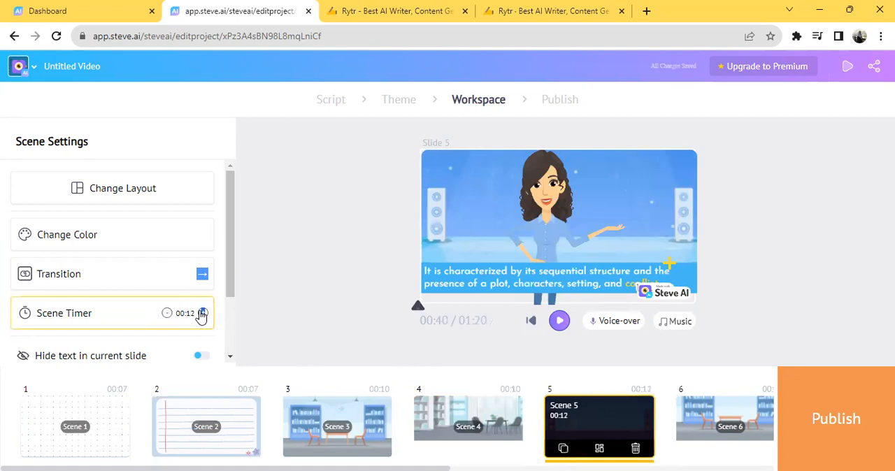
pyautogui.click(202, 314)
# Step: Return to Scene 4 and extend its timer to 15 seconds, and set Scene 6's timer to 15 seconds as well
pyautogui.click(467, 422)
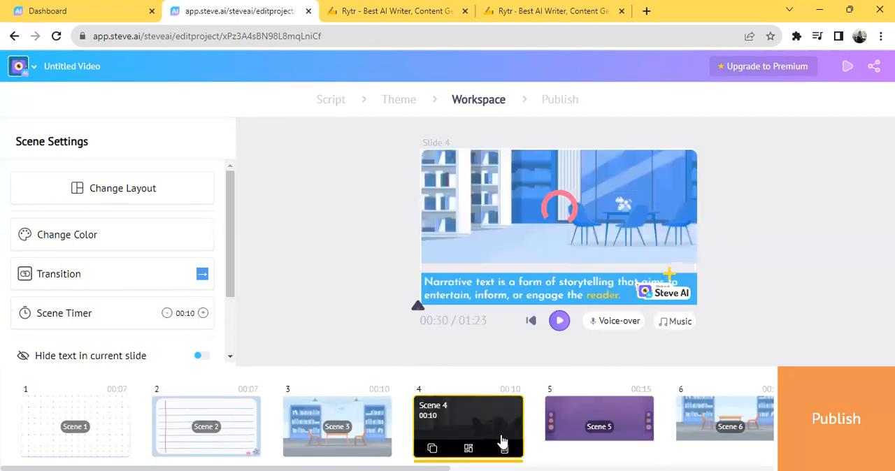
pyautogui.click(203, 313)
pyautogui.click(202, 313)
pyautogui.click(203, 313)
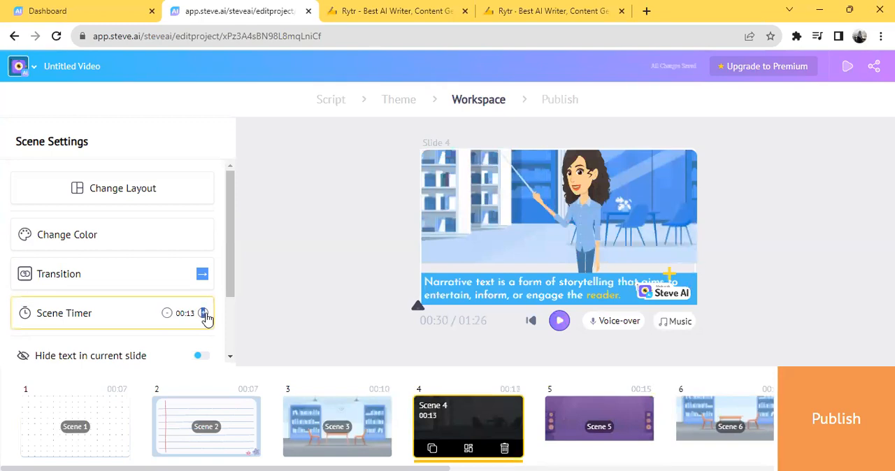
pyautogui.click(204, 314)
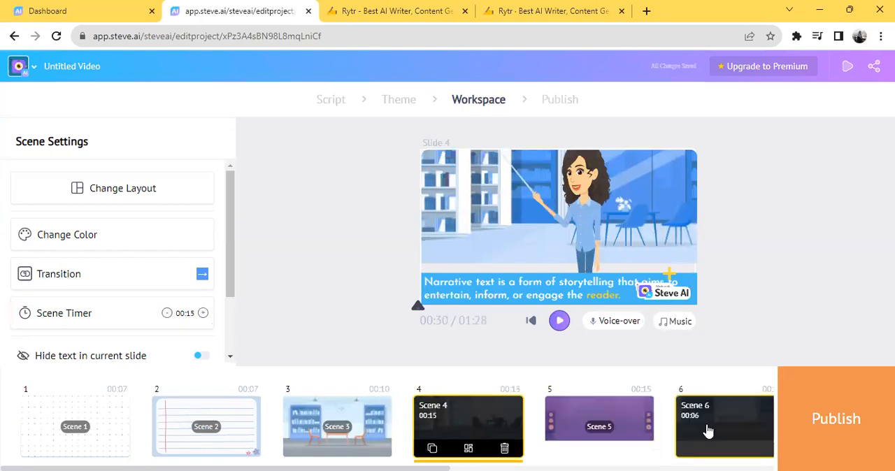
pyautogui.click(690, 413)
pyautogui.click(203, 314)
pyautogui.click(202, 313)
pyautogui.click(202, 314)
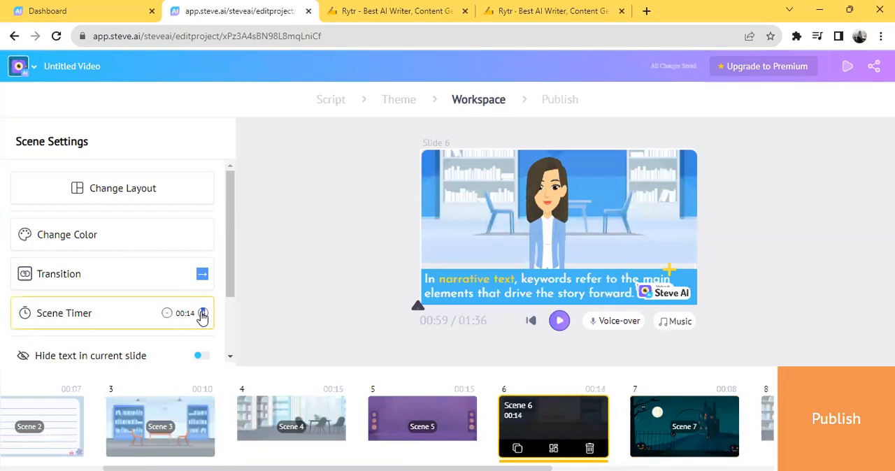
# Step: Skip Scene 7 and set the timers of Scene 8 and Scene 9 to 15 seconds each
pyautogui.click(763, 435)
pyautogui.click(202, 314)
pyautogui.click(203, 314)
pyautogui.click(202, 313)
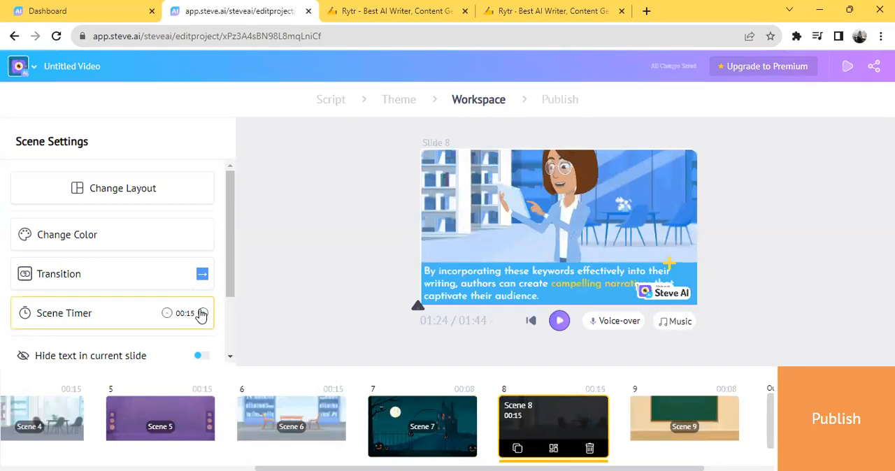
pyautogui.click(663, 412)
pyautogui.click(203, 313)
pyautogui.click(203, 313)
pyautogui.click(203, 314)
pyautogui.click(203, 313)
pyautogui.click(203, 313)
pyautogui.click(203, 313)
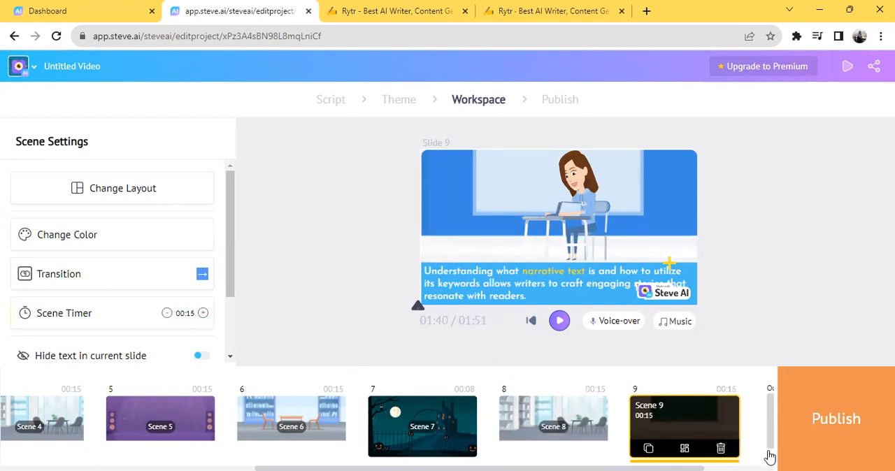
# Step: Return to Scene 1, preview the video from the beginning to check the new scene timings, and stop the playback
pyautogui.moveTo(699, 468); pyautogui.dragTo(784, 454)
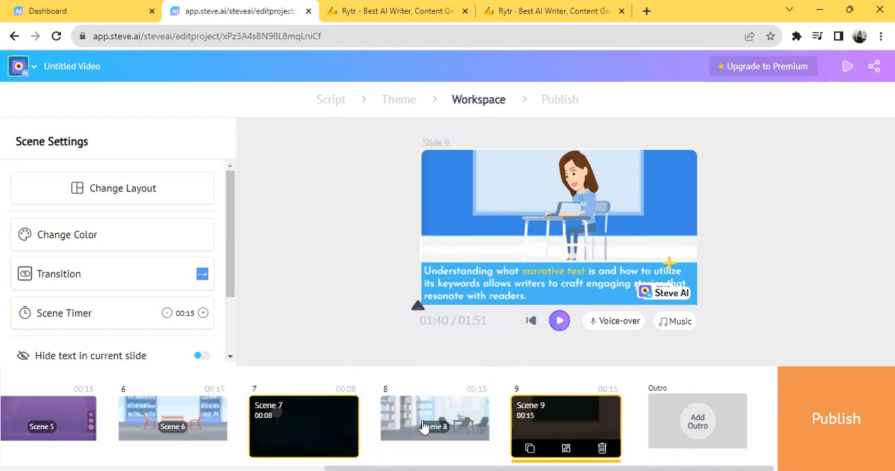
pyautogui.hscroll(-6, 497, 454)
pyautogui.click(66, 429)
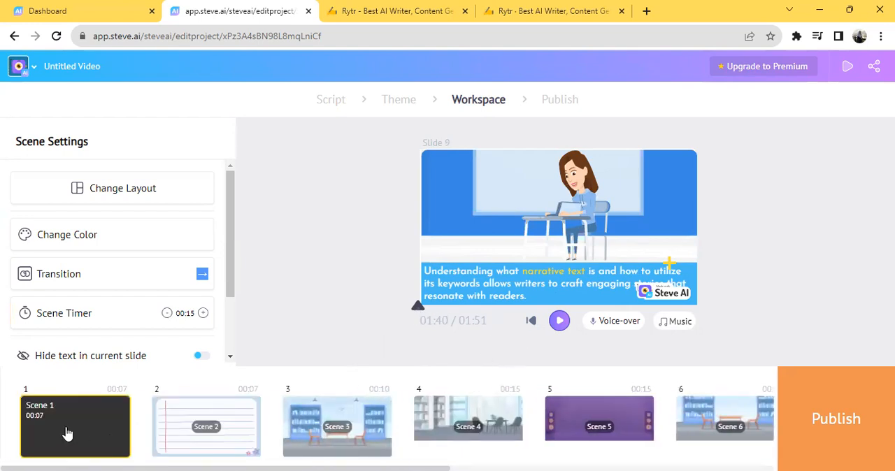
pyautogui.click(558, 322)
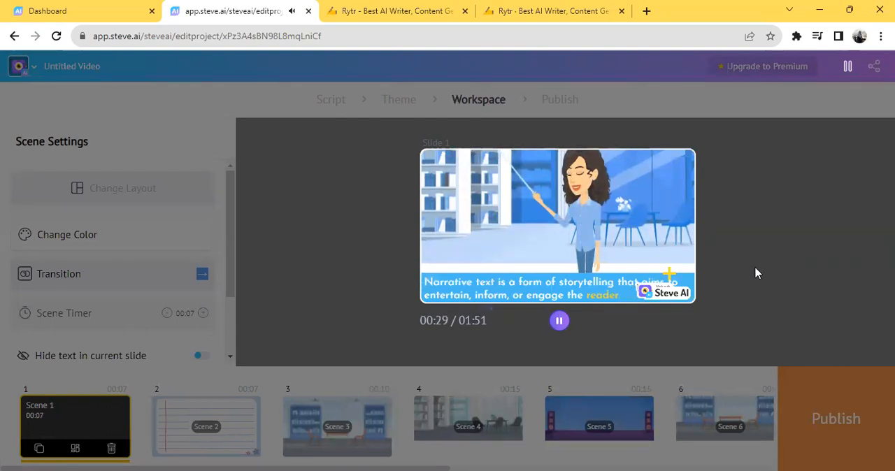
pyautogui.click(561, 323)
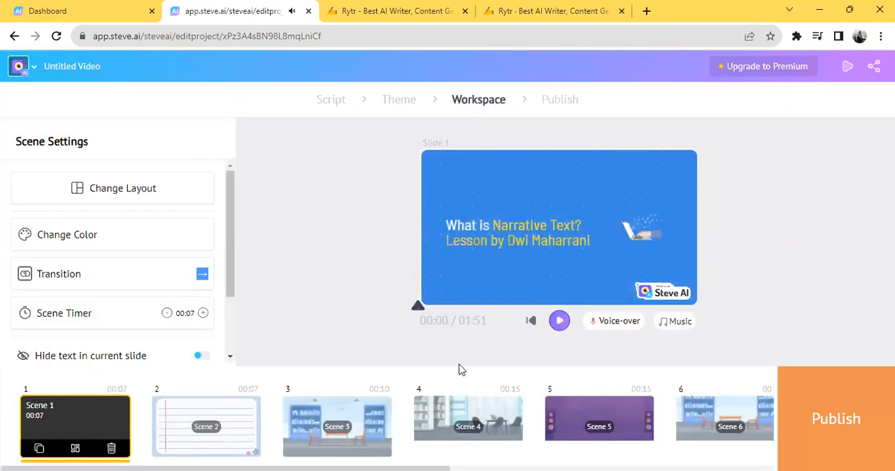
# Step: Move the caption blocks in Scene 5 and Scene 6 upward to clear the Steve AI watermark, and check Scene 7's caption
pyautogui.click(362, 435)
pyautogui.click(563, 423)
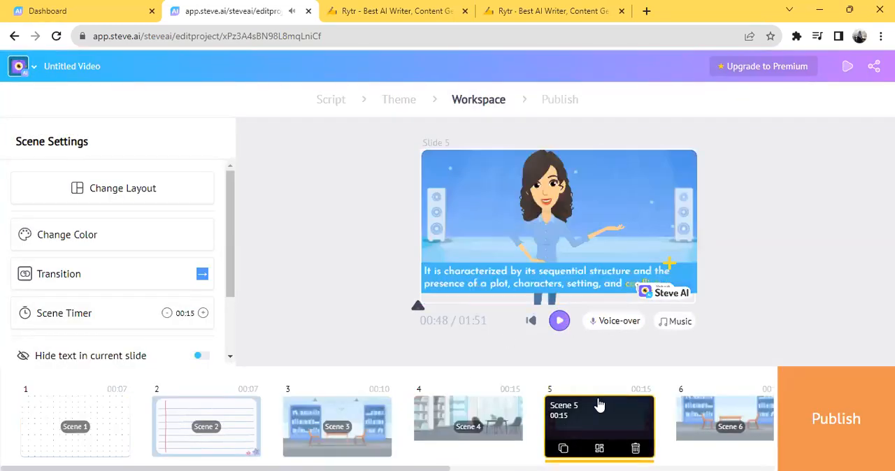
pyautogui.moveTo(545, 283); pyautogui.dragTo(573, 262)
pyautogui.click(725, 420)
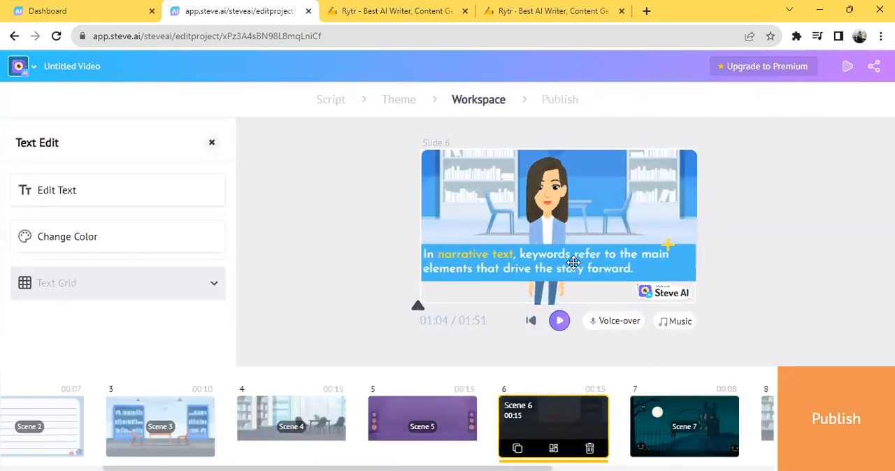
pyautogui.click(684, 424)
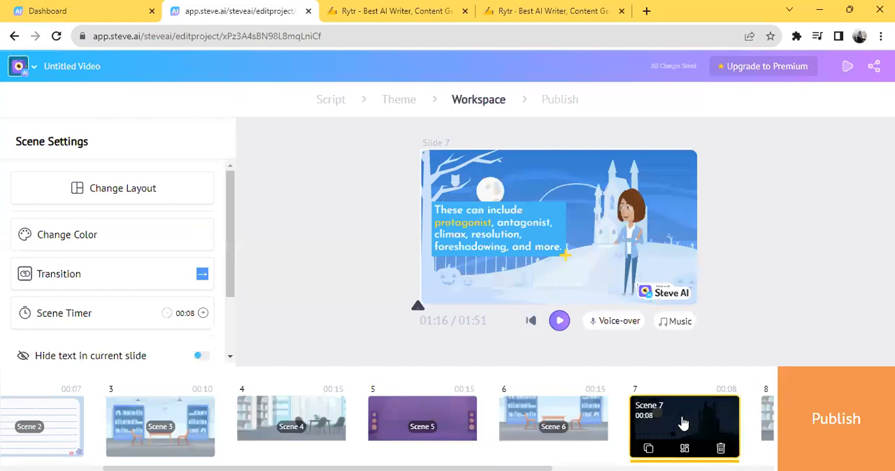
# Step: Move Scene 4's caption block slightly upward to clear the Steve AI watermark
pyautogui.click(442, 428)
pyautogui.click(314, 432)
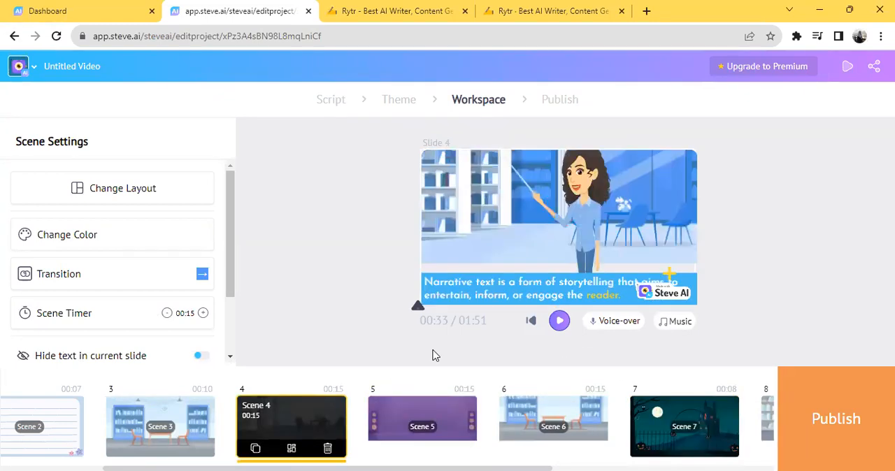
pyautogui.moveTo(490, 295); pyautogui.dragTo(490, 280)
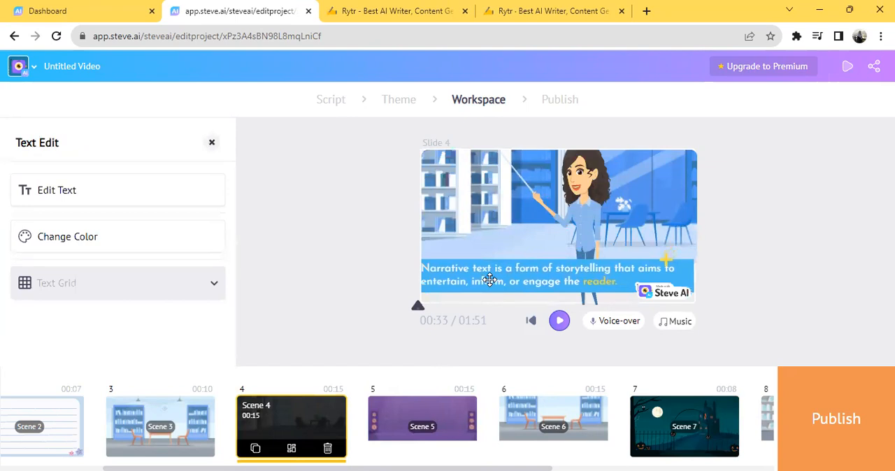
# Step: Lower the volume of the Tell a Story background music, and play a short preview from Scene 4 to check it
pyautogui.click(672, 325)
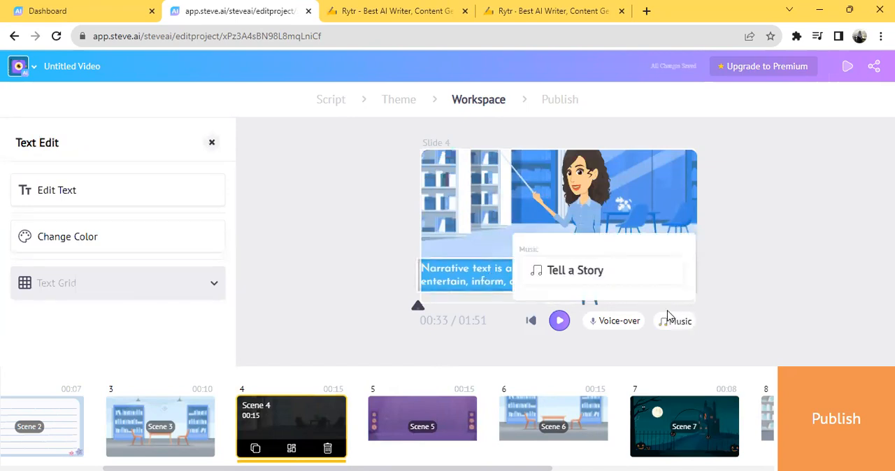
pyautogui.click(717, 294)
pyautogui.click(673, 323)
pyautogui.click(582, 278)
pyautogui.click(658, 272)
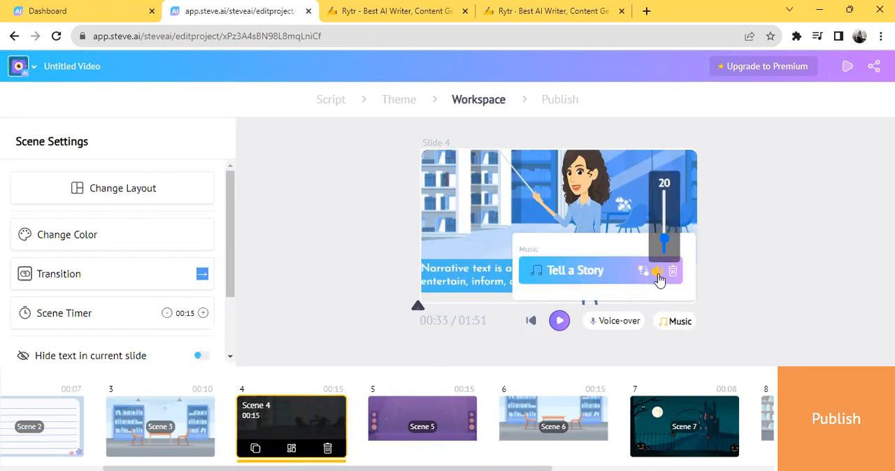
pyautogui.click(665, 245)
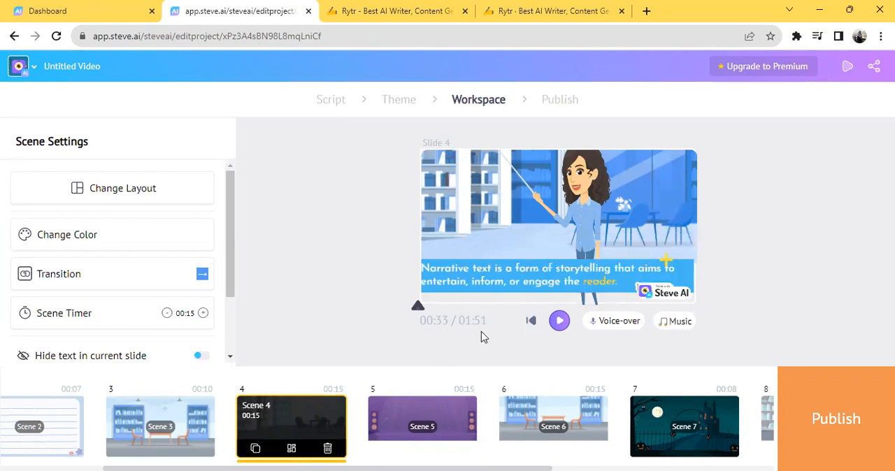
pyautogui.click(559, 322)
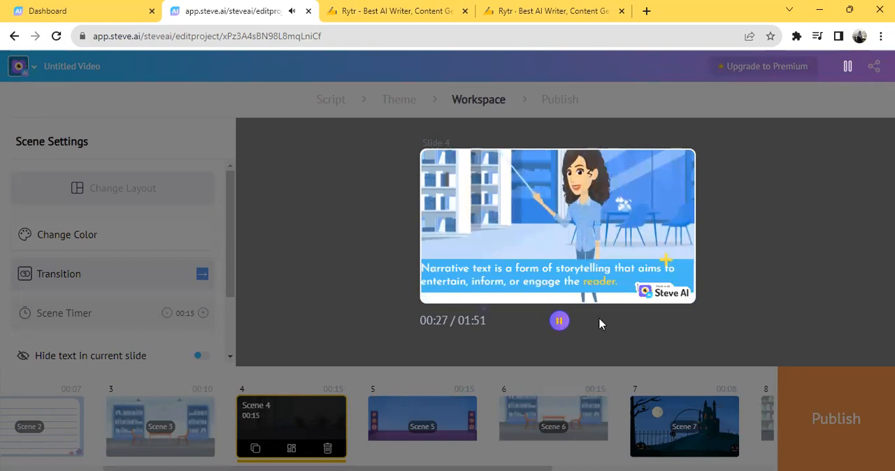
pyautogui.click(560, 323)
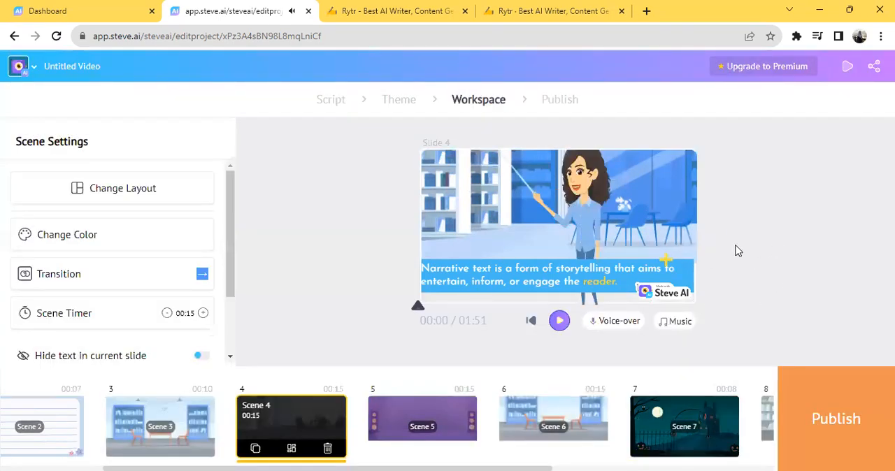
# Step: Proceed to publishing the video and look over its preview and download settings
pyautogui.click(831, 425)
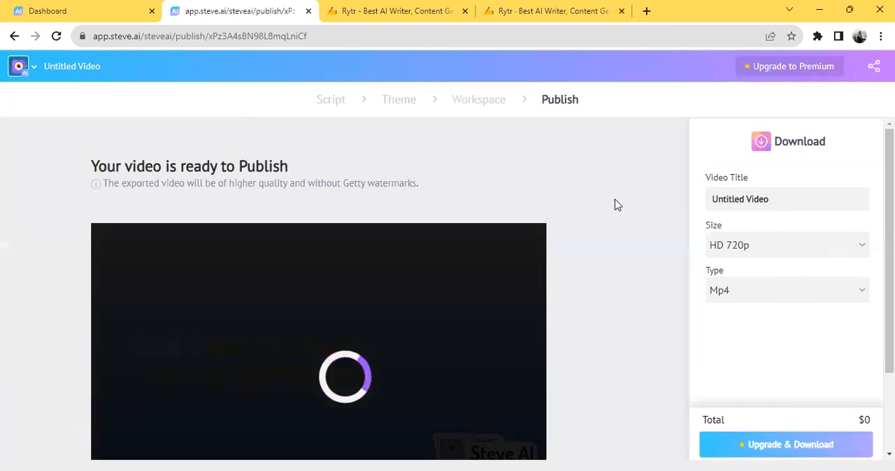
pyautogui.scroll(-1, 618, 203)
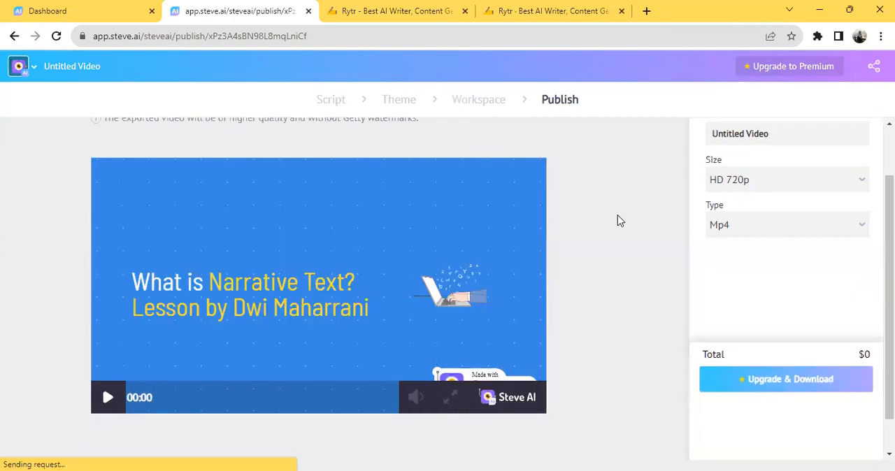
pyautogui.scroll(1, 759, 189)
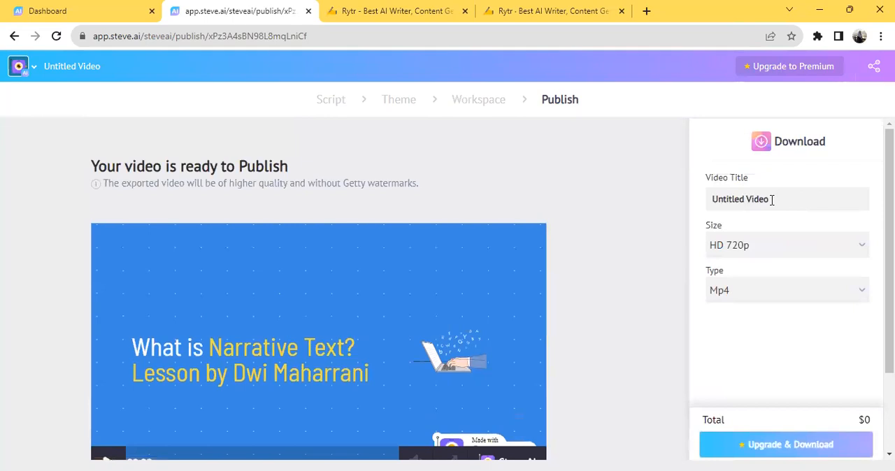
# Step: Replace the video title with "Narrative Text: Part 1"
pyautogui.moveTo(779, 200); pyautogui.dragTo(692, 206)
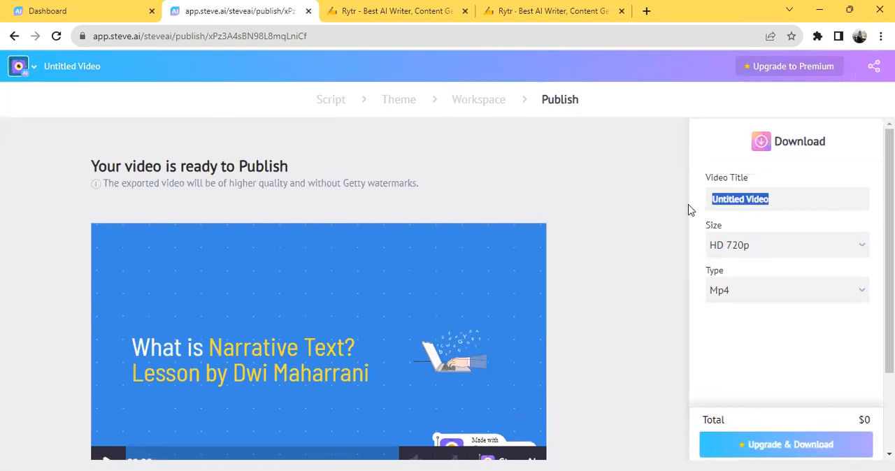
pyautogui.press('BackSpace')
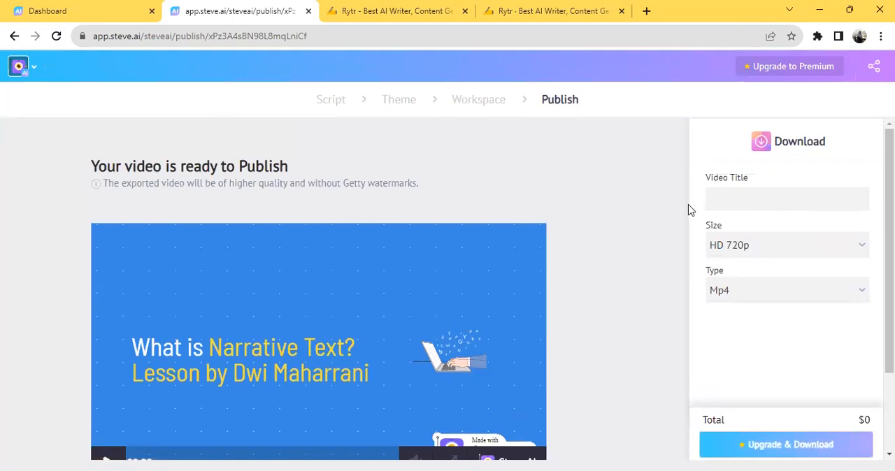
pyautogui.write('Narrative Text')
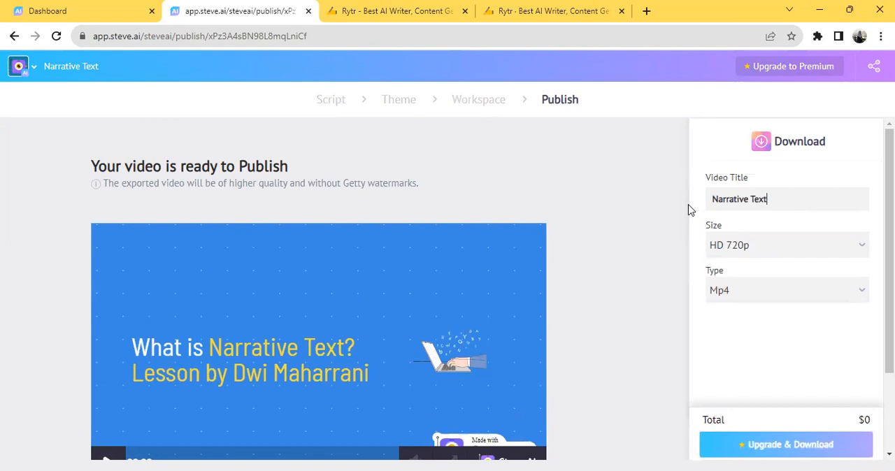
pyautogui.write(':Ps')
pyautogui.press('BackSpace')
pyautogui.press('BackSpace')
pyautogui.write('Part 1')
# Step: Review the HD 720p and Mp4 export settings and request the video download with upgrade
pyautogui.scroll(-2, 616, 242)
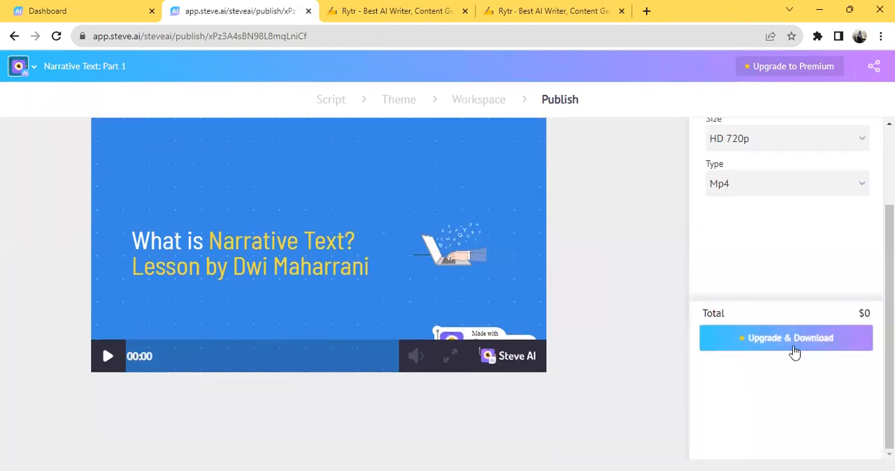
pyautogui.scroll(1, 839, 342)
pyautogui.scroll(-1, 849, 346)
pyautogui.click(816, 338)
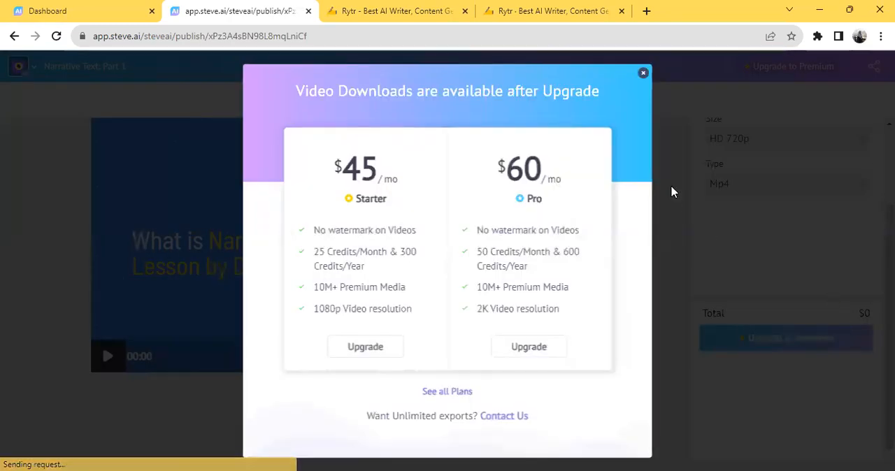
# Step: Dismiss the upgrade plans offer and play the first few seconds of the published video's preview
pyautogui.click(643, 73)
pyautogui.scroll(3, 863, 252)
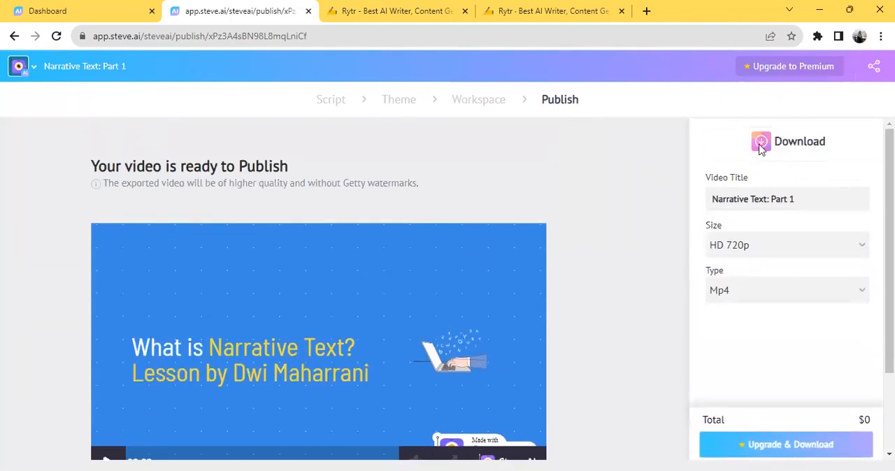
pyautogui.scroll(-3, 559, 202)
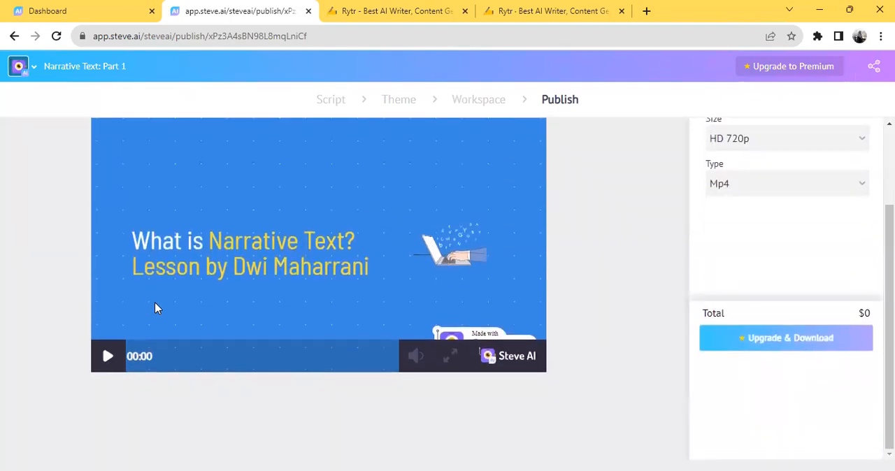
pyautogui.click(351, 268)
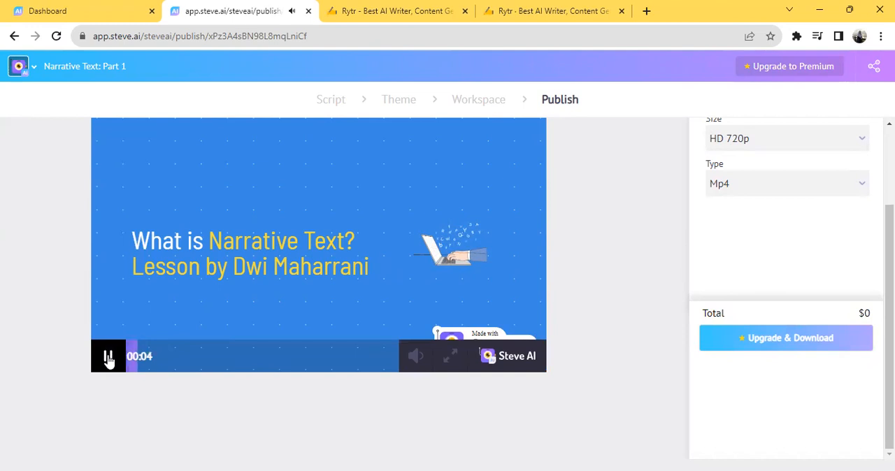
# Step: Review the download settings and check the browser's options on the video preview for a way to save it
pyautogui.scroll(2, 622, 259)
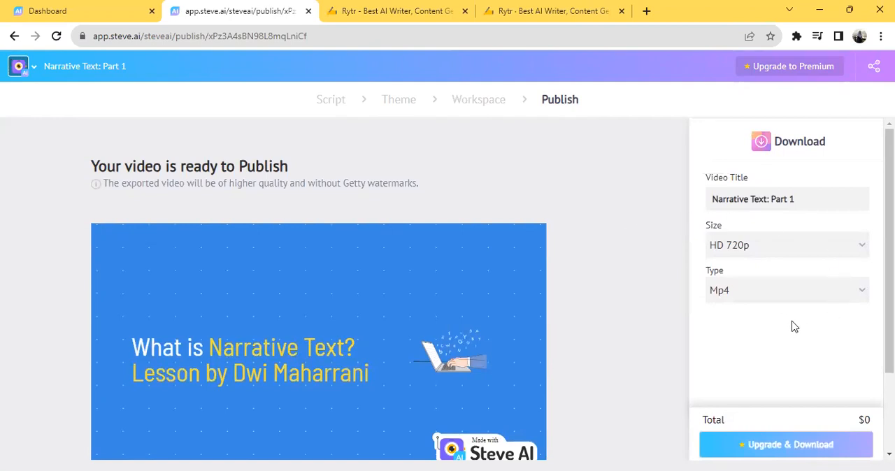
pyautogui.scroll(-1, 791, 327)
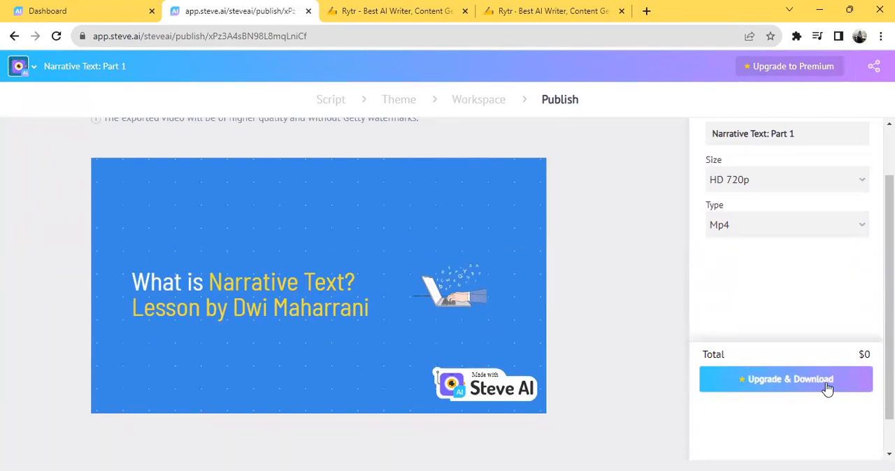
pyautogui.moveTo(443, 231)
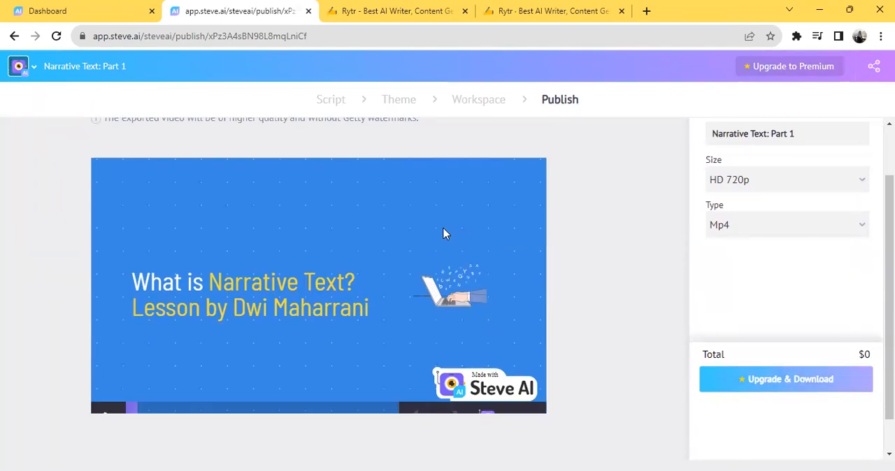
pyautogui.rightClick(404, 245)
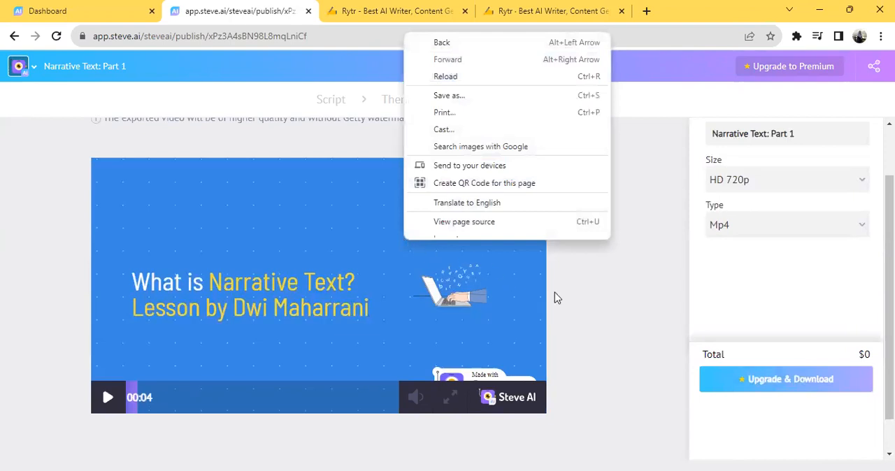
pyautogui.click(613, 315)
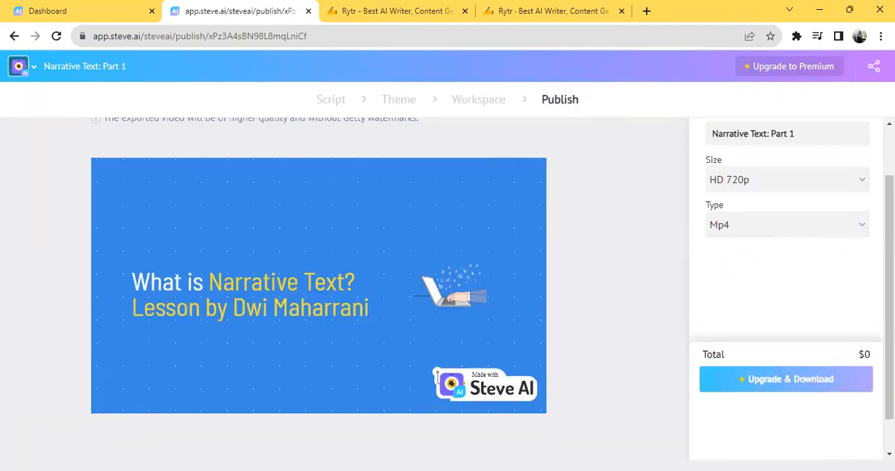
# Step: Resume the video preview and pause it at the "Reading part 1" scene
pyautogui.moveTo(890, 287); pyautogui.dragTo(890, 240)
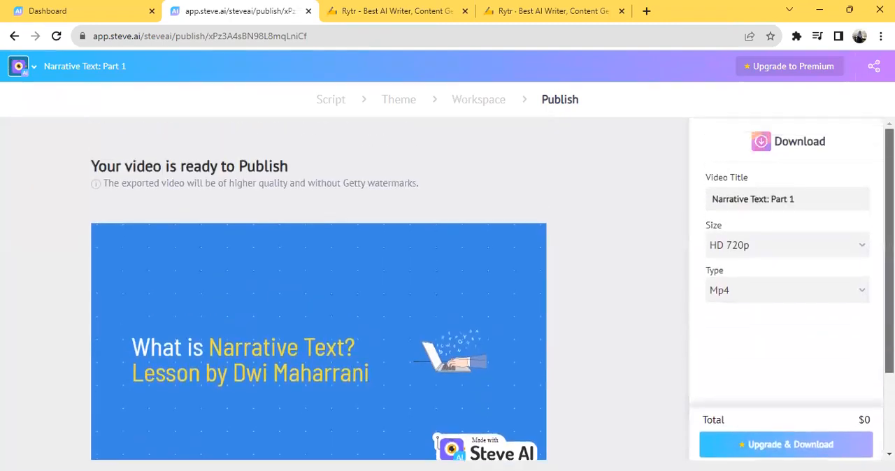
pyautogui.scroll(-1, 389, 230)
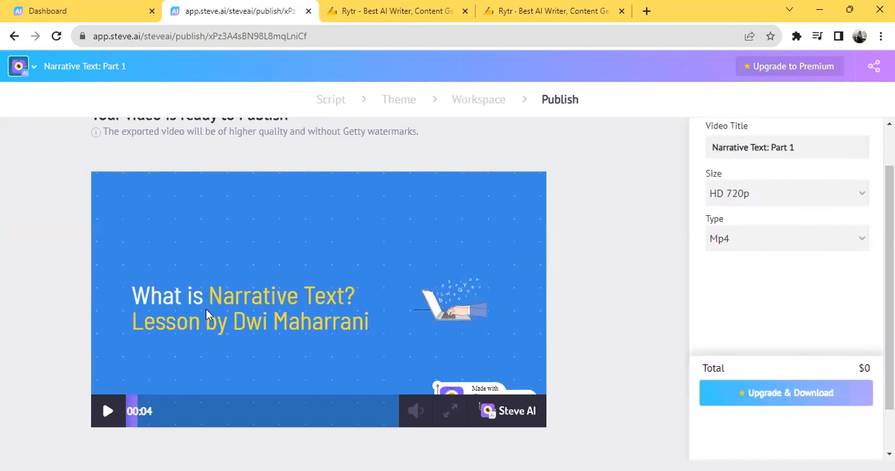
pyautogui.scroll(1, 303, 285)
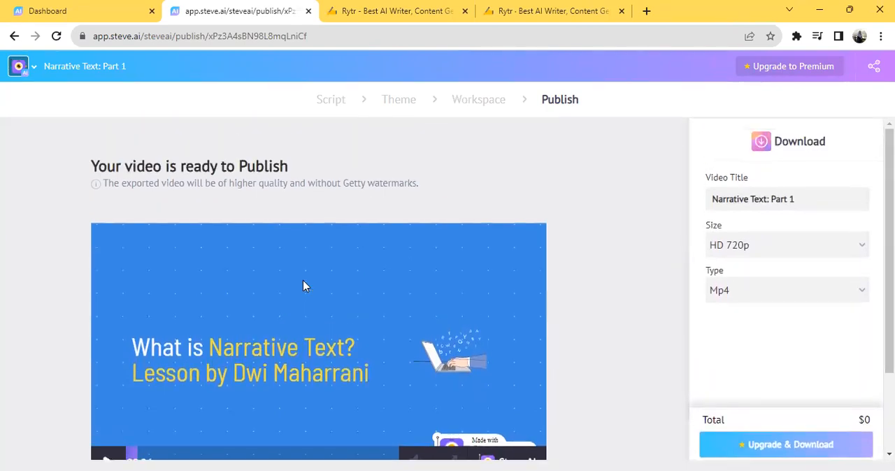
pyautogui.scroll(-2, 302, 285)
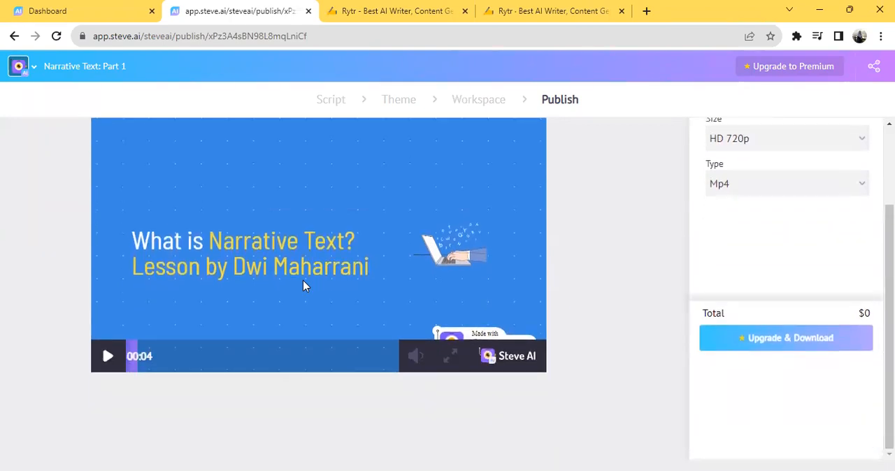
pyautogui.click(106, 360)
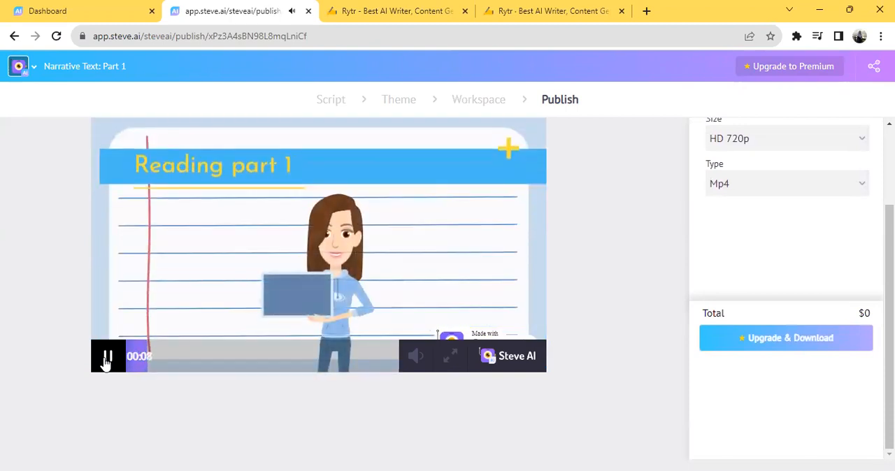
pyautogui.click(106, 360)
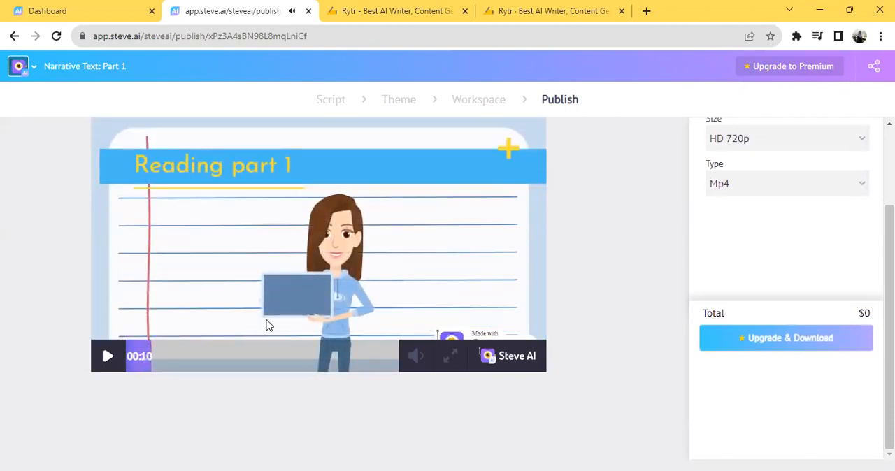